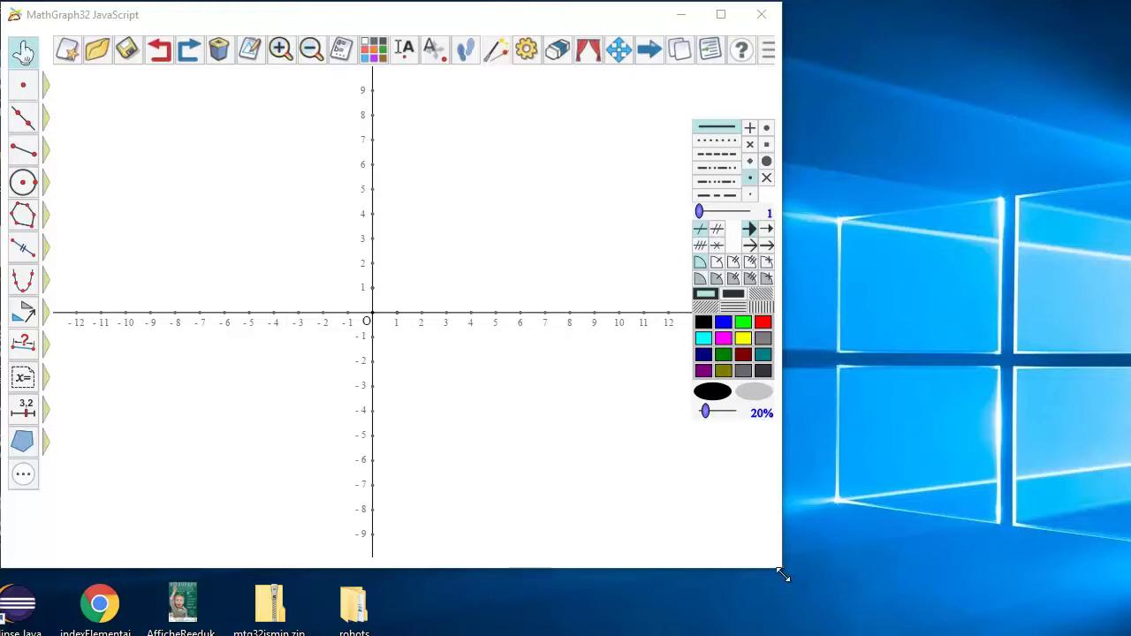
Enlarge the program window to fill most of the desktop, and close and relaunch the program.
left_click_drag(783, 573, 1130, 635)
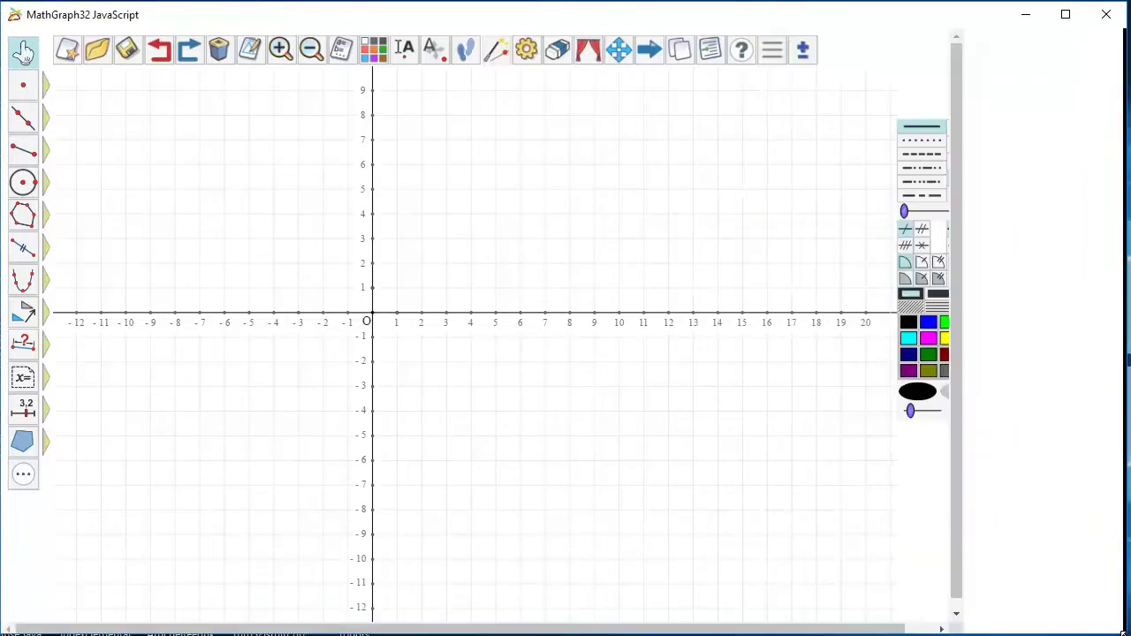
left_click(1113, 14)
double_click(463, 254)
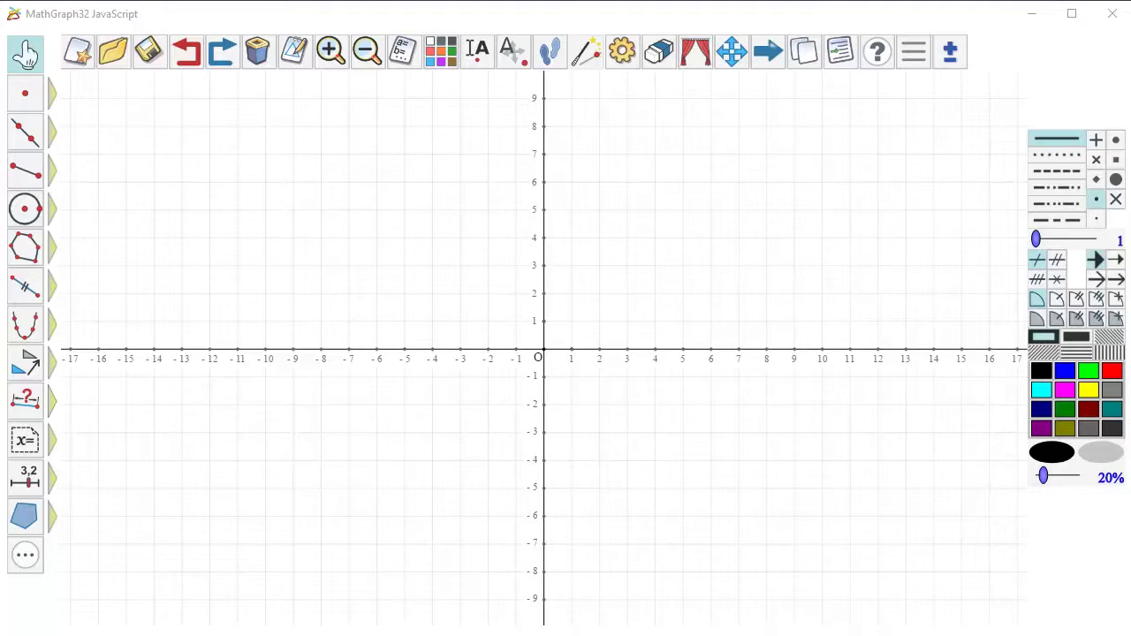
Set the figure options to Mid-level and apply them.
left_click(913, 55)
left_click(569, 100)
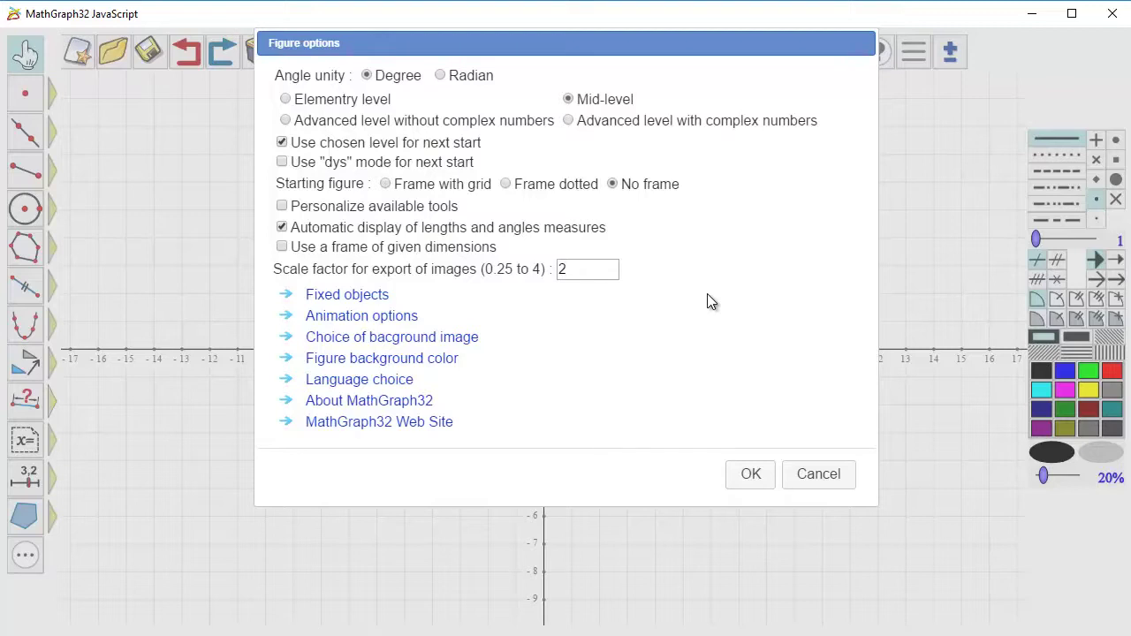
left_click(742, 476)
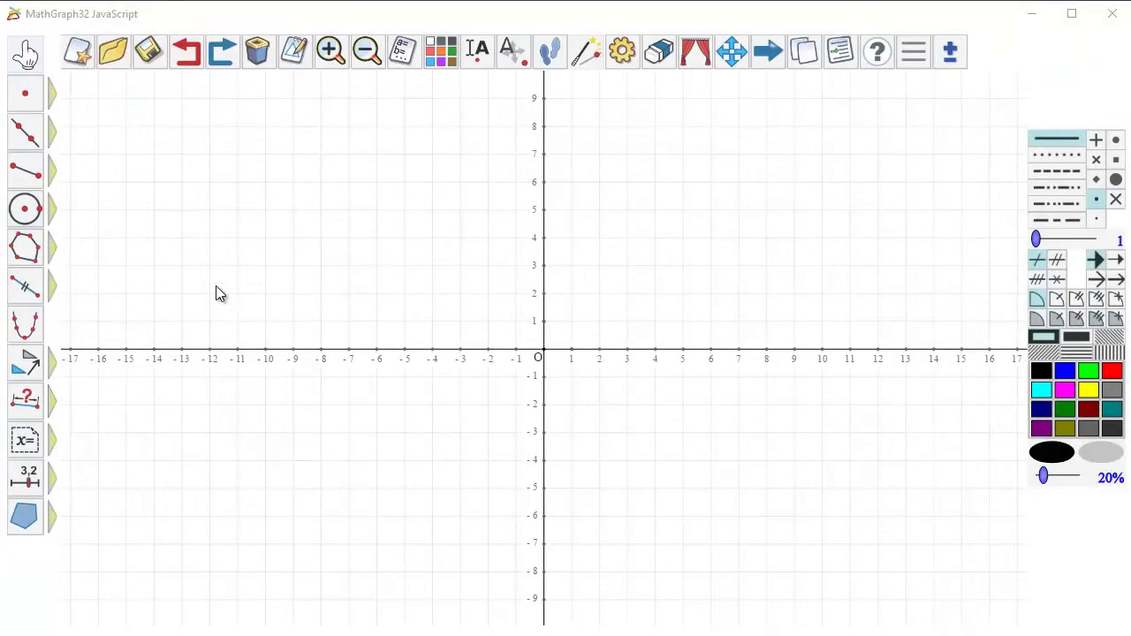
Replace the unsaved figure with a new basic figure containing an equilateral triangle, and reposition its vertices A and B.
left_click(79, 51)
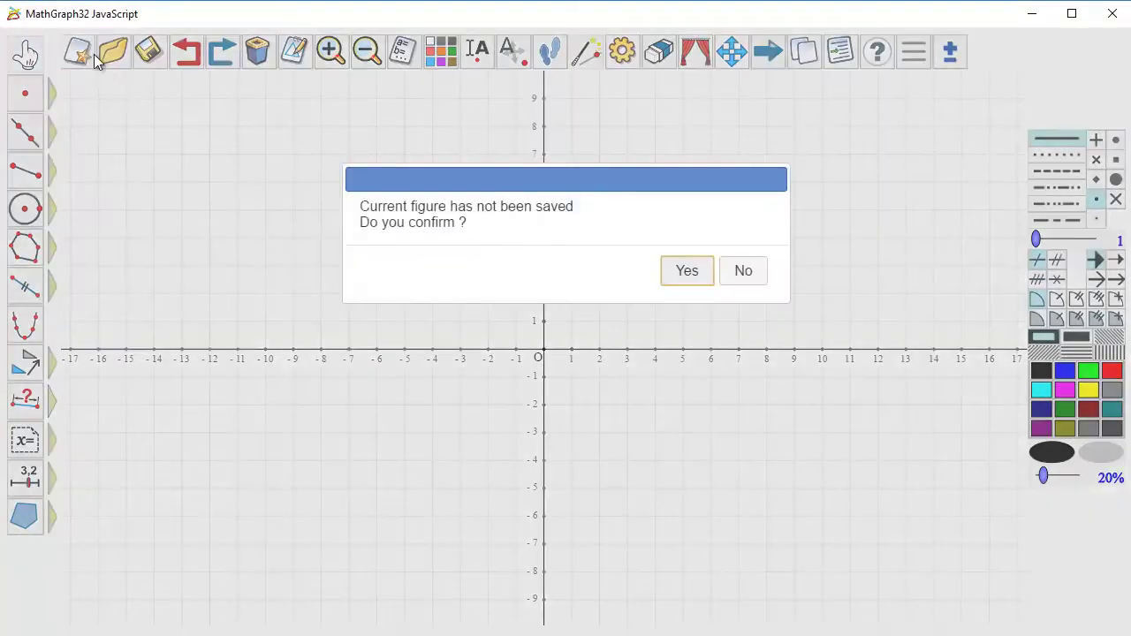
left_click(691, 272)
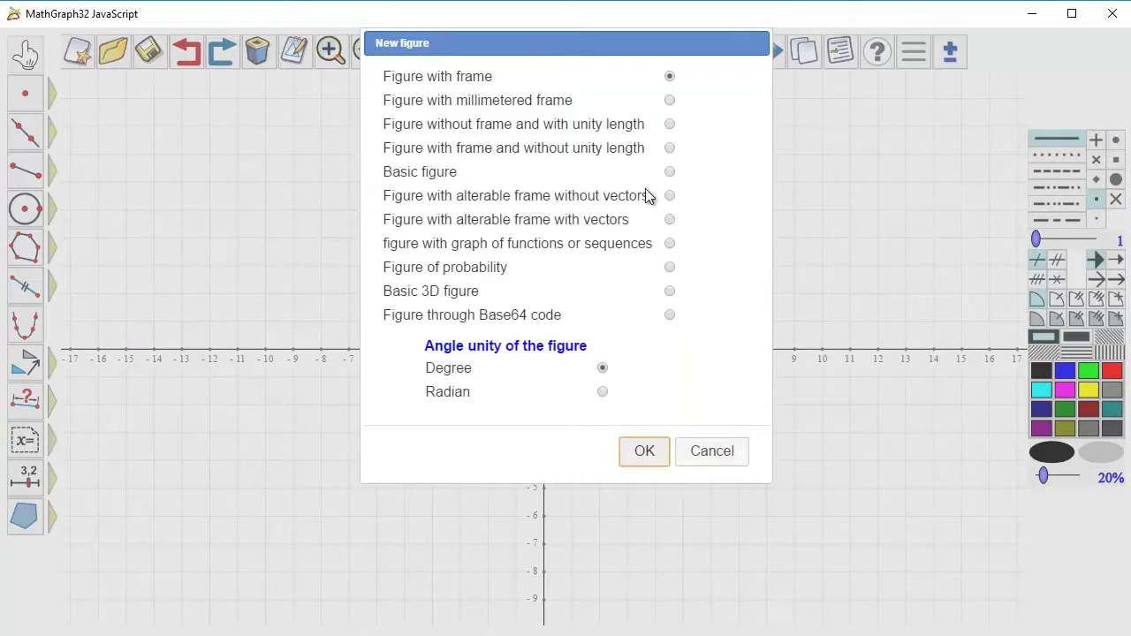
left_click(677, 170)
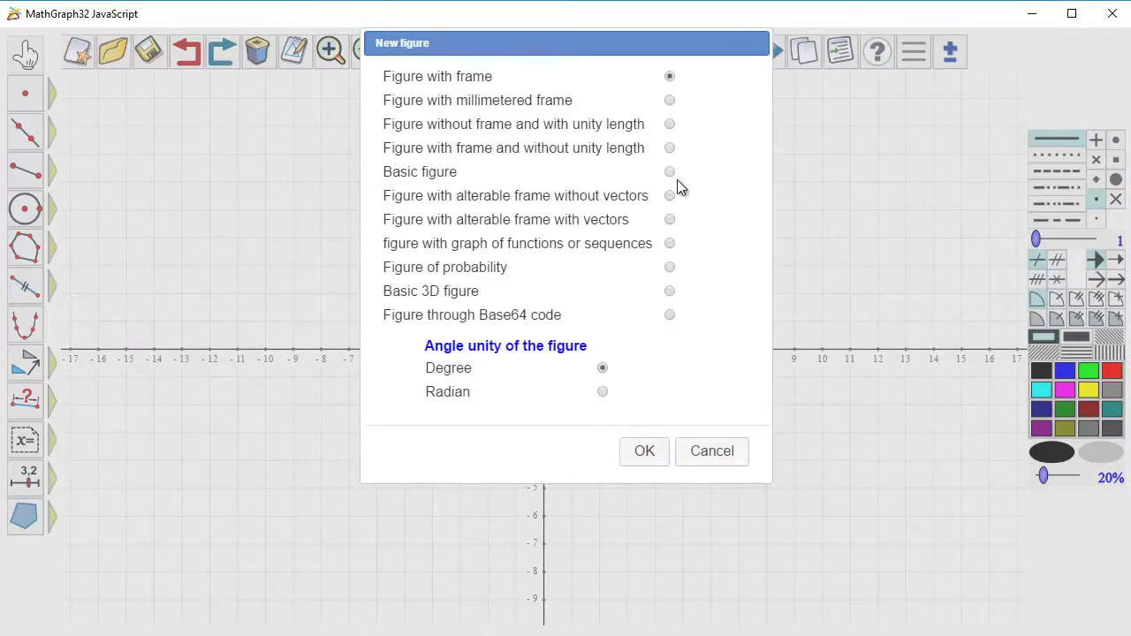
left_click(670, 172)
left_click(645, 381)
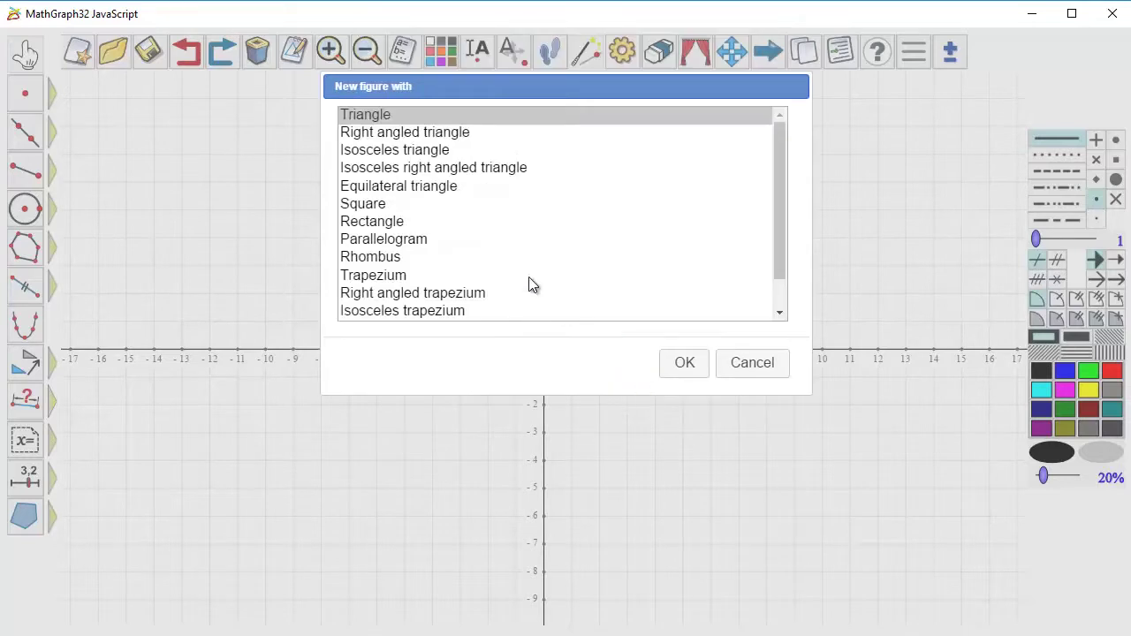
left_click(430, 188)
left_click(680, 364)
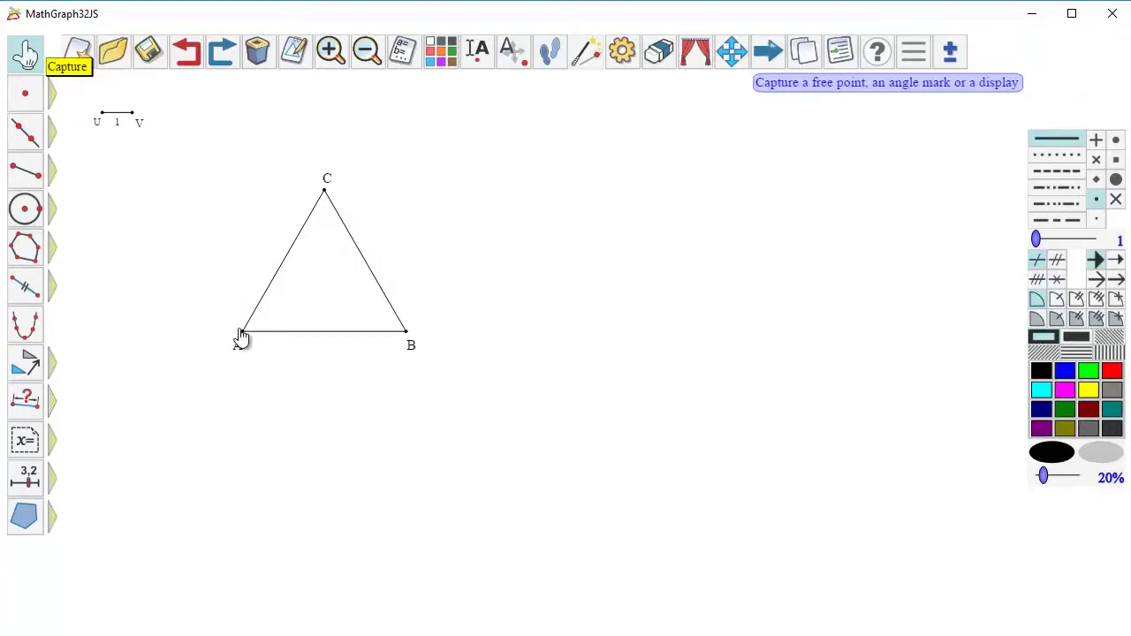
left_click_drag(218, 324, 176, 280)
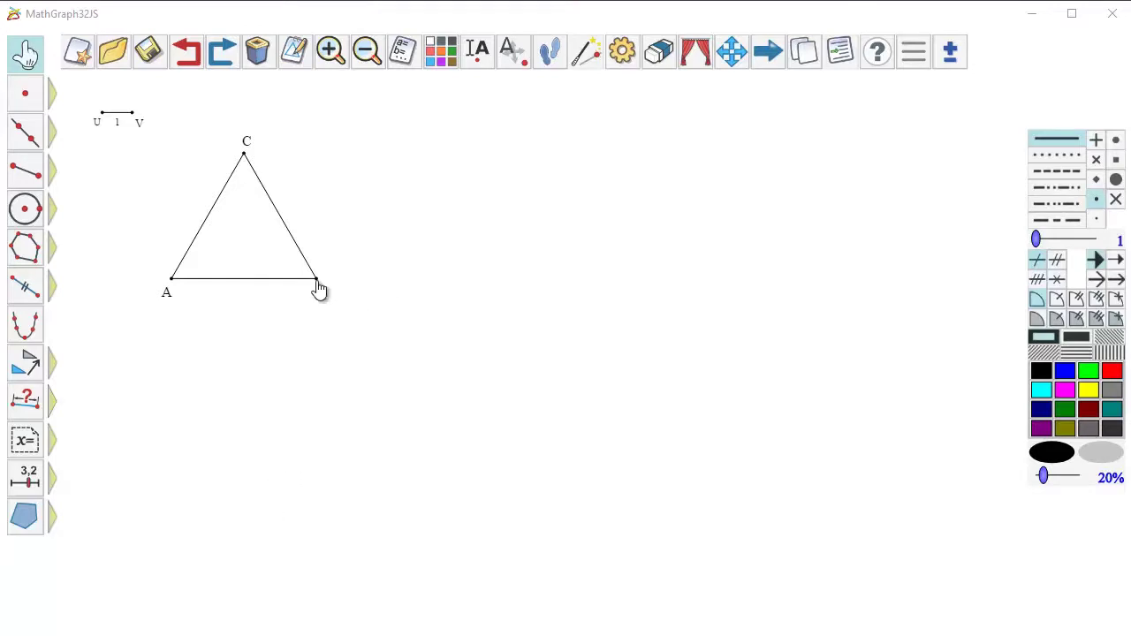
left_click_drag(319, 290, 340, 314)
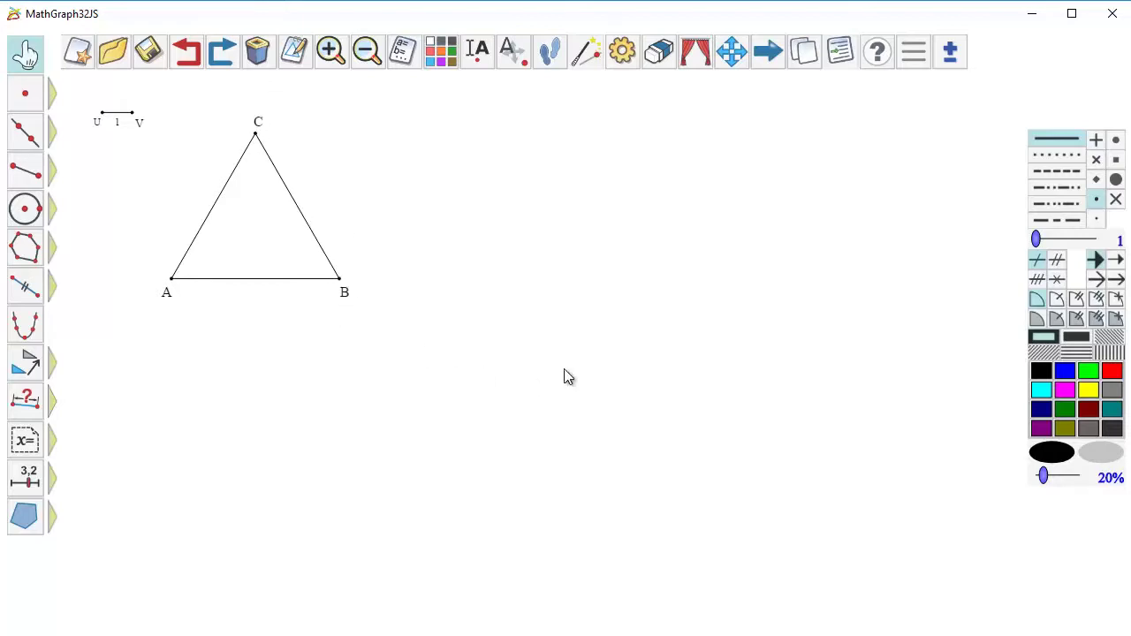
Create five blue free points with the small diagonal cross style around the triangle, and undo the last one.
left_click(26, 95)
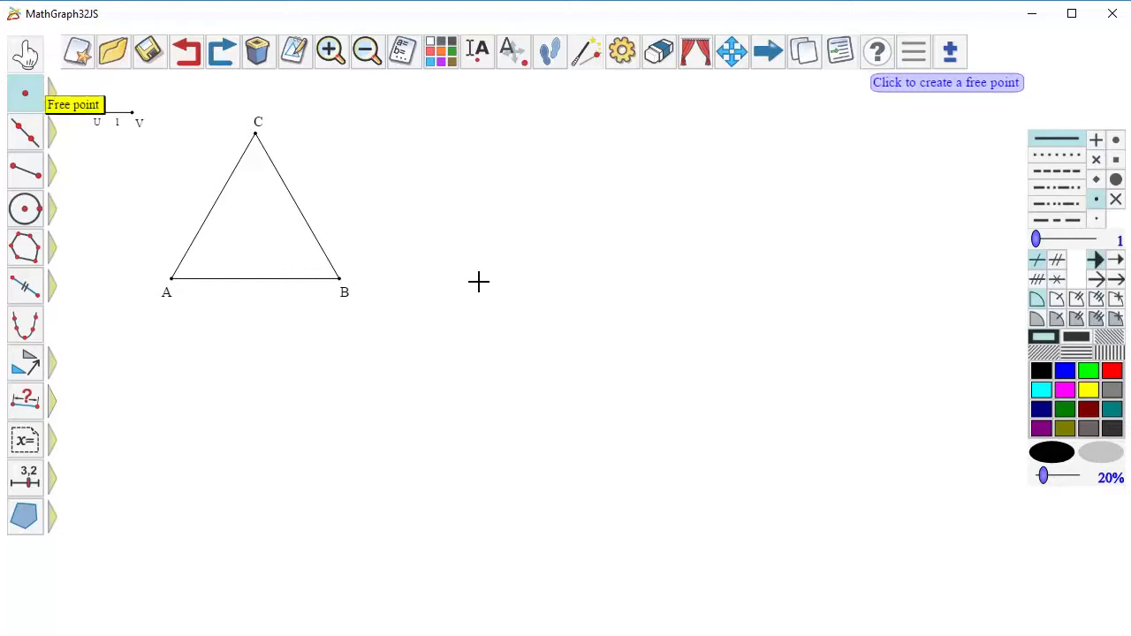
left_click(1096, 161)
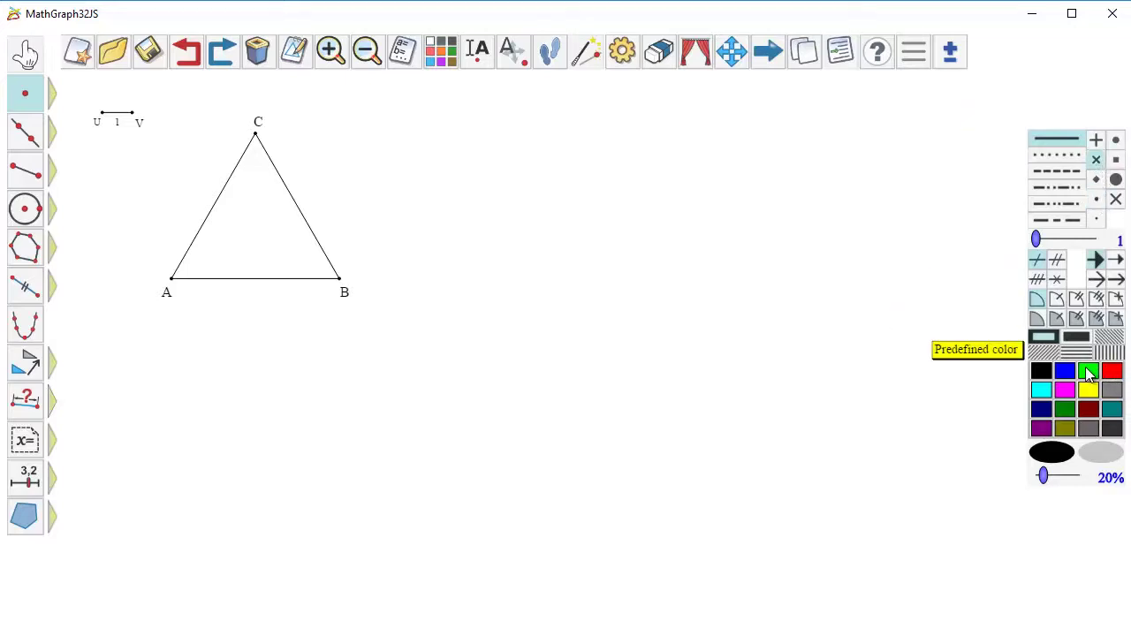
left_click(1068, 373)
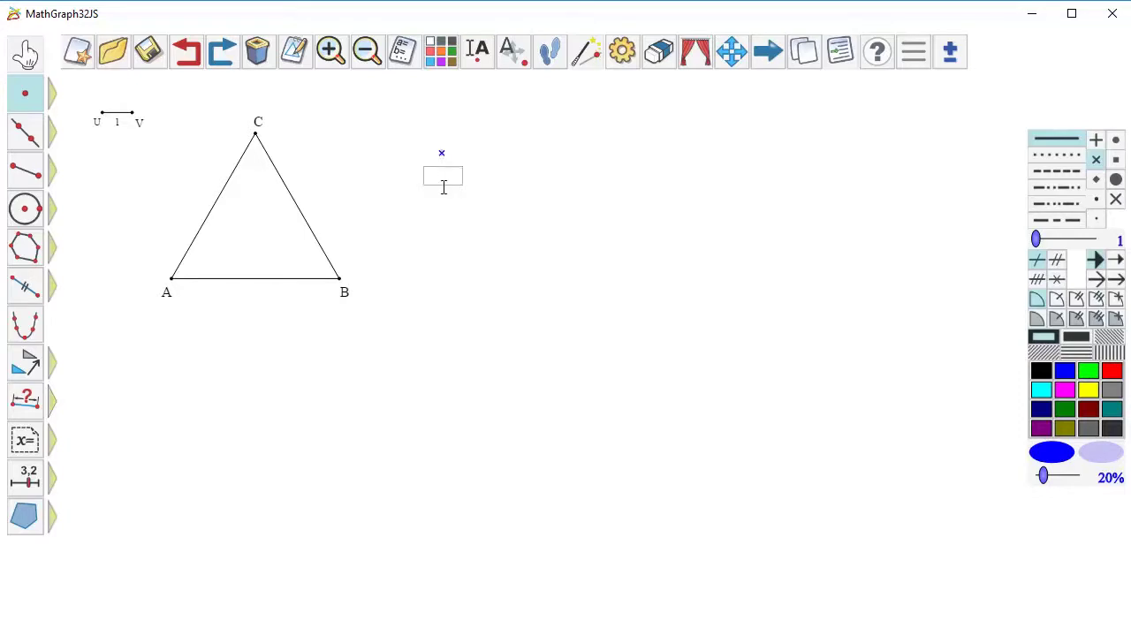
left_click(313, 353)
left_click(566, 400)
left_click(697, 220)
left_click(514, 271)
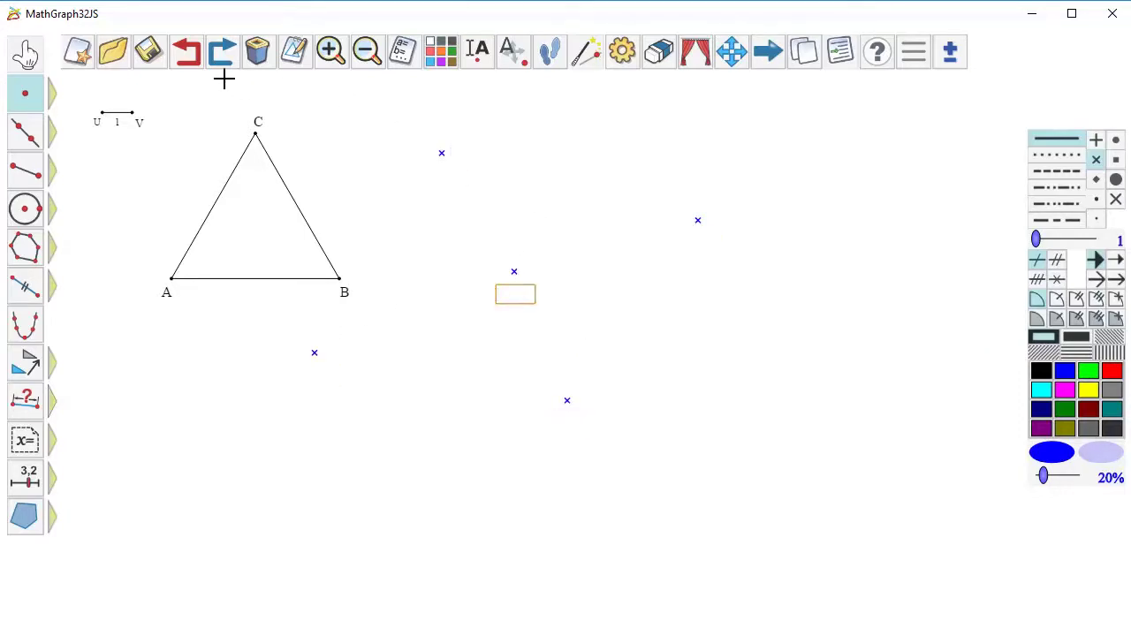
left_click(193, 58)
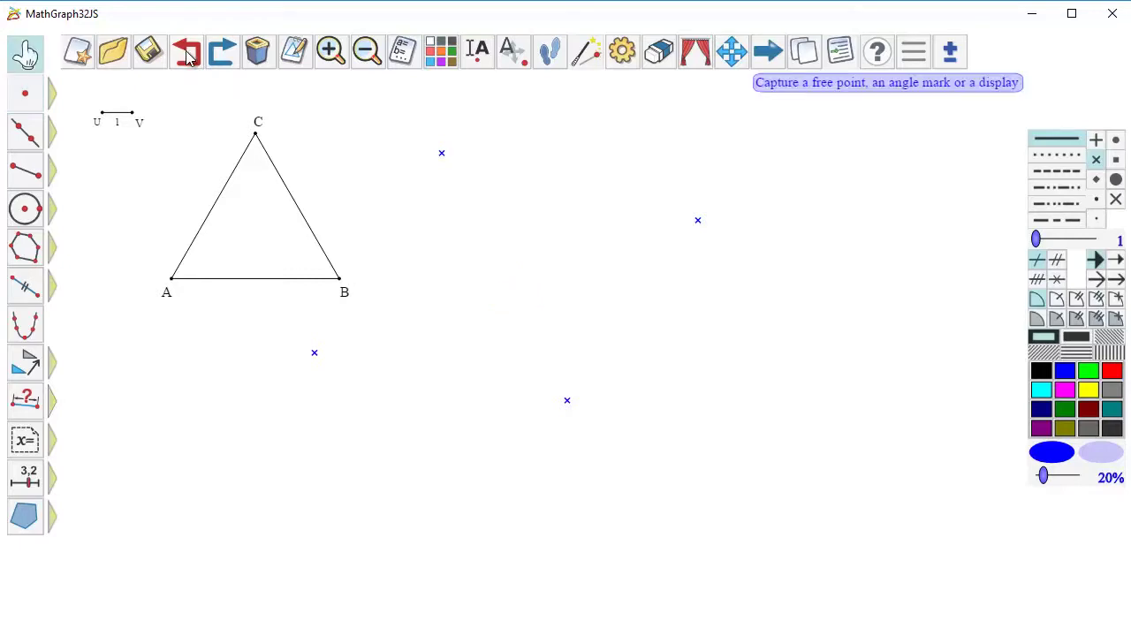
left_click(230, 62)
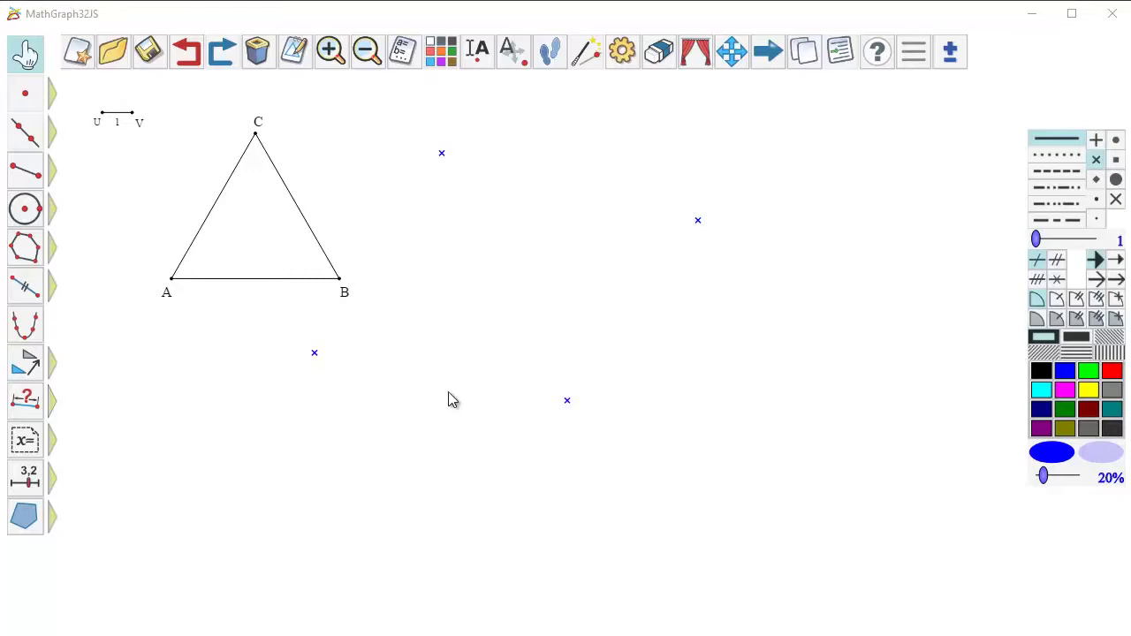
With the magic wand enabled, draw a blue line of thickness 2 through the free point below the triangle and a new point named F.
left_click(588, 58)
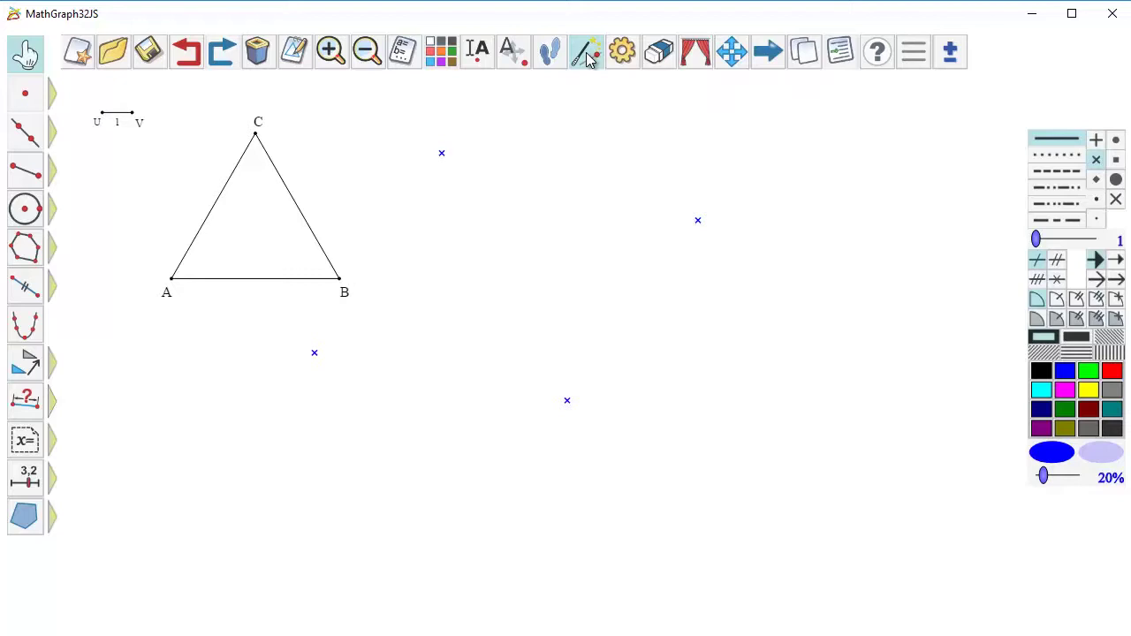
left_click(1063, 239)
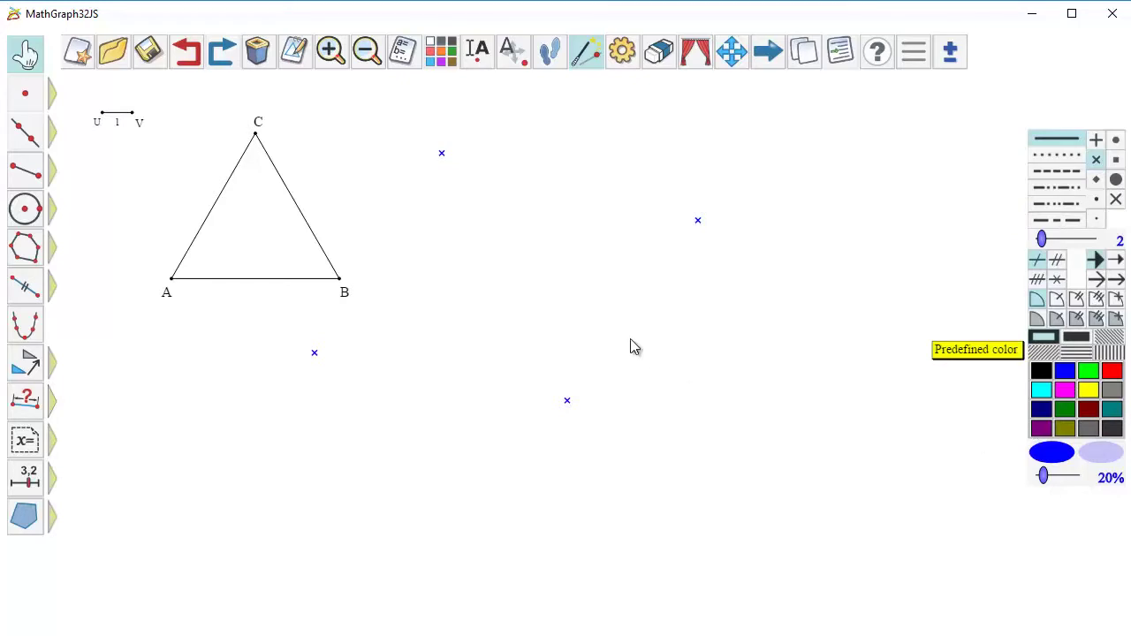
left_click(25, 137)
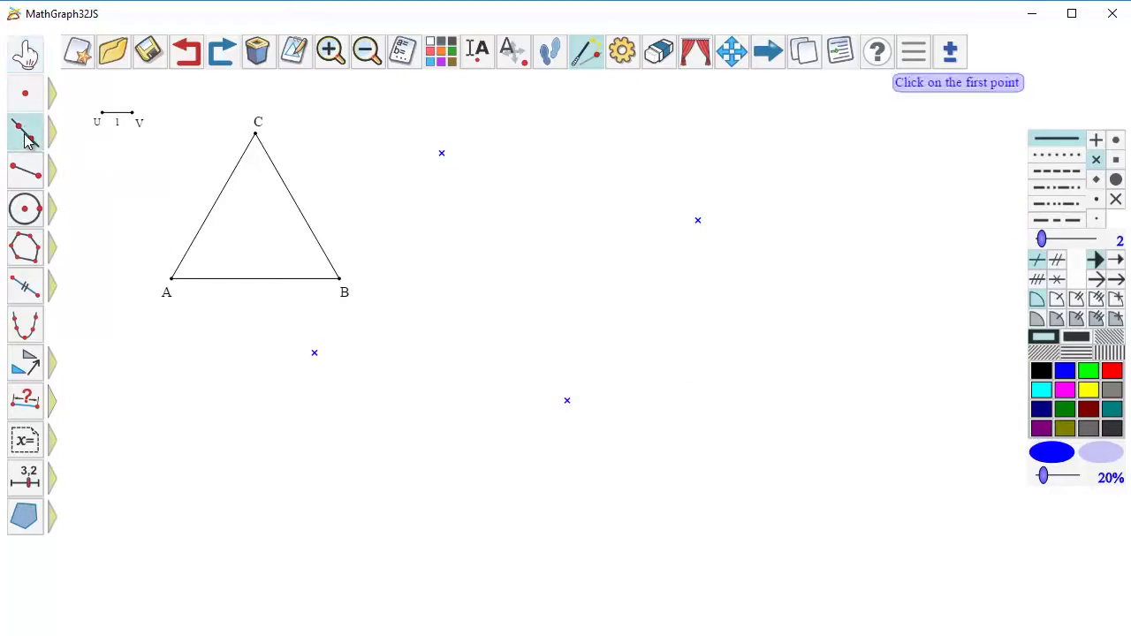
left_click(314, 353)
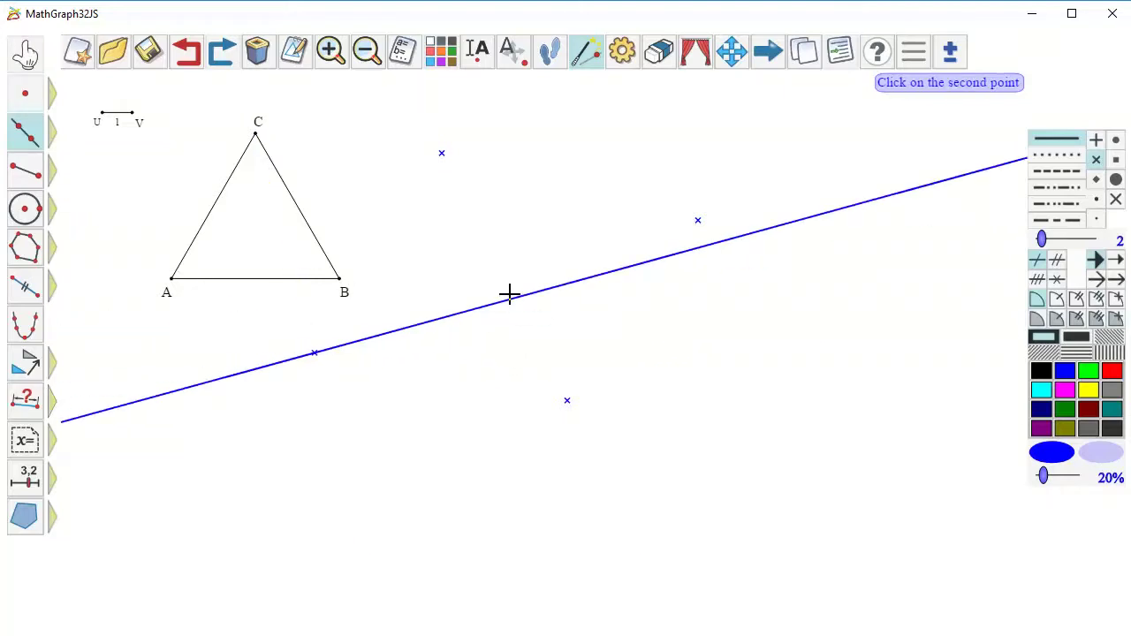
left_click(511, 291)
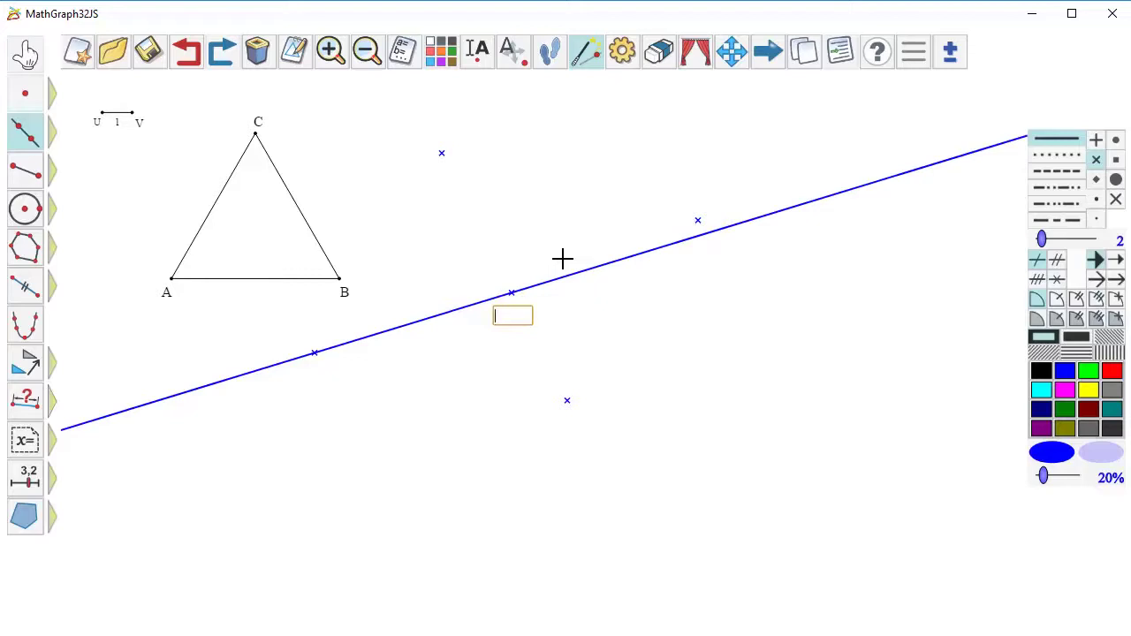
key("Return")
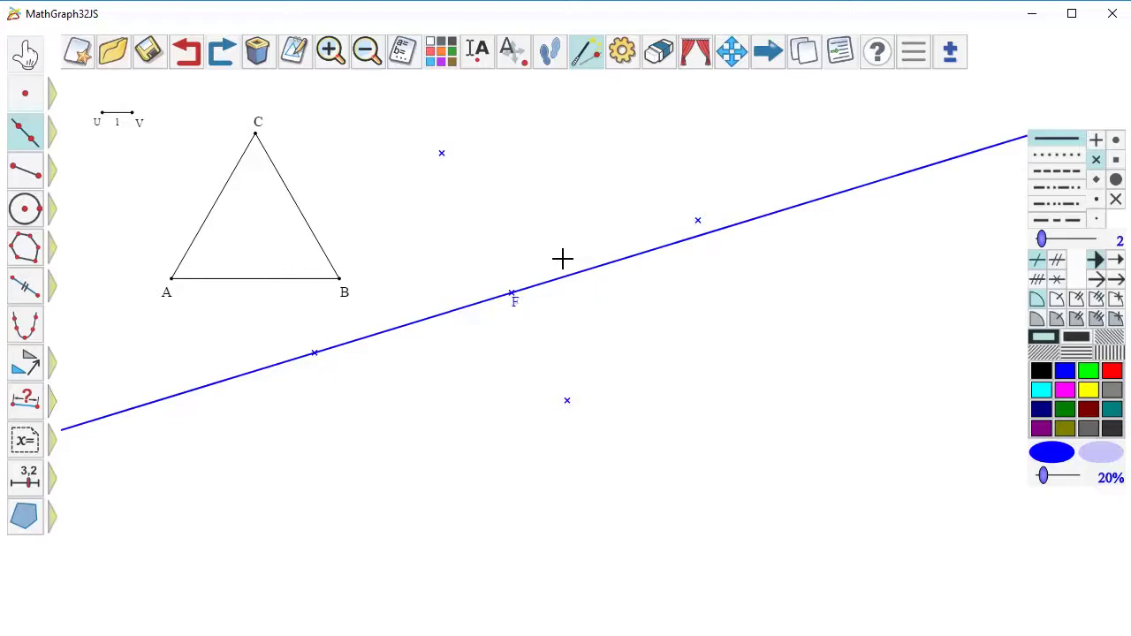
Restyle the line through point F as red and dotted.
left_click(1113, 373)
left_click(1046, 159)
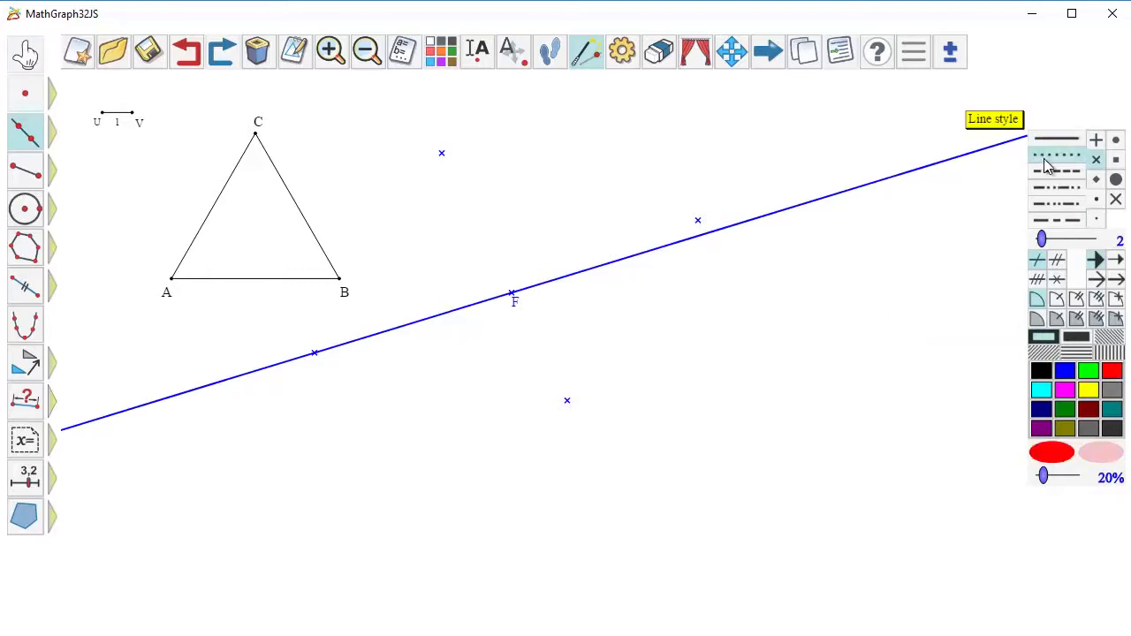
left_click(442, 55)
left_click(608, 273)
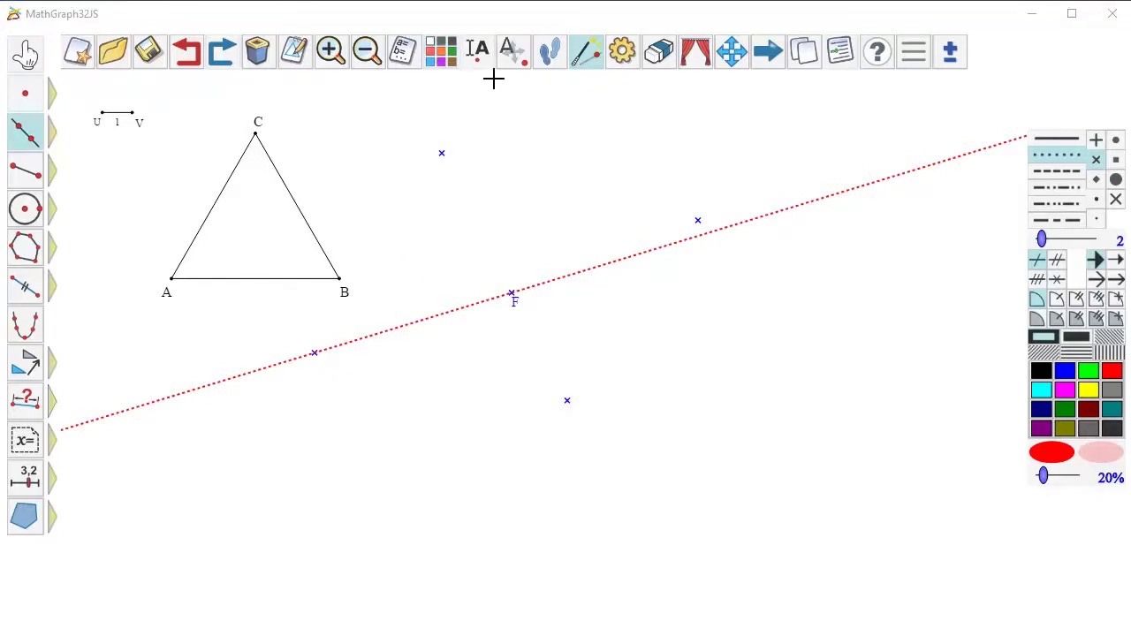
Name the uppermost free point M and shift its label slightly left beneath the point.
left_click(479, 53)
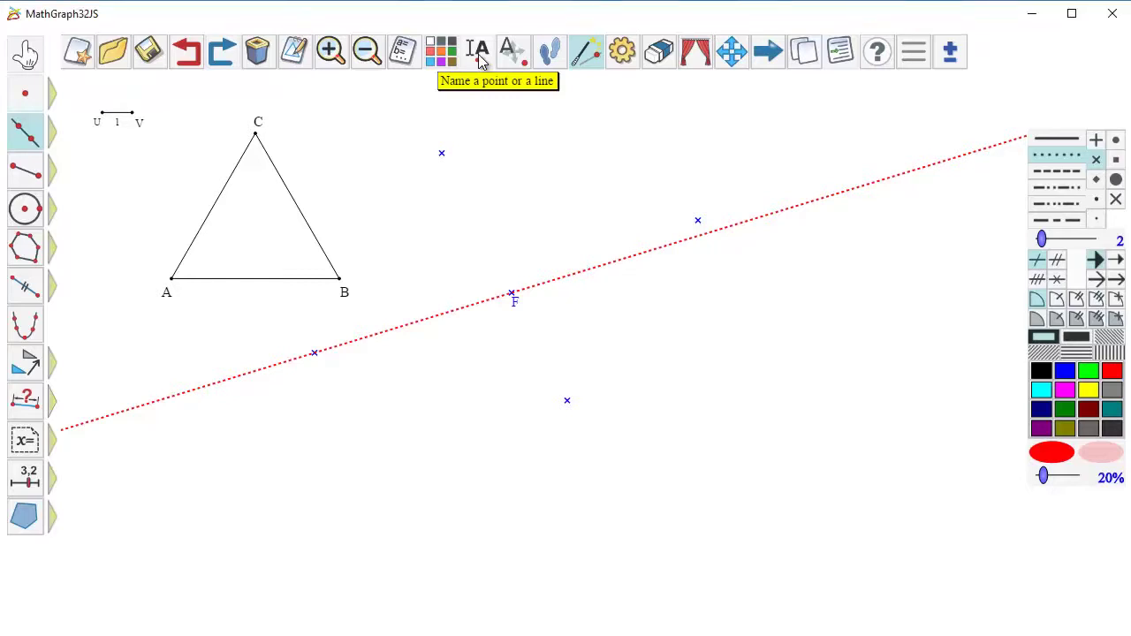
left_click(442, 148)
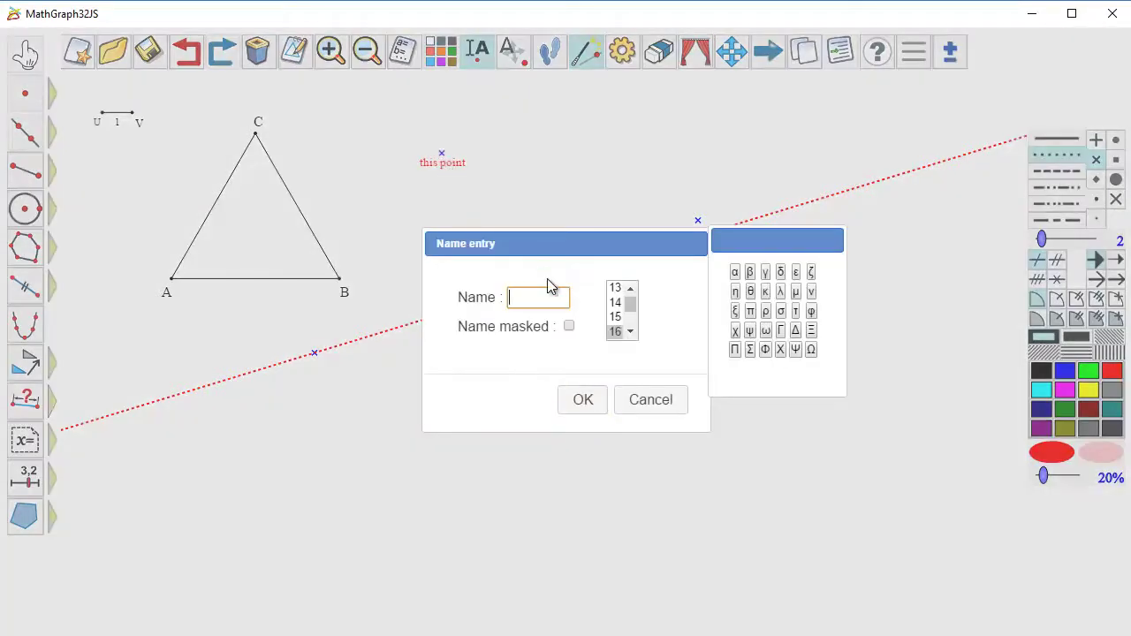
type("M")
left_click(631, 334)
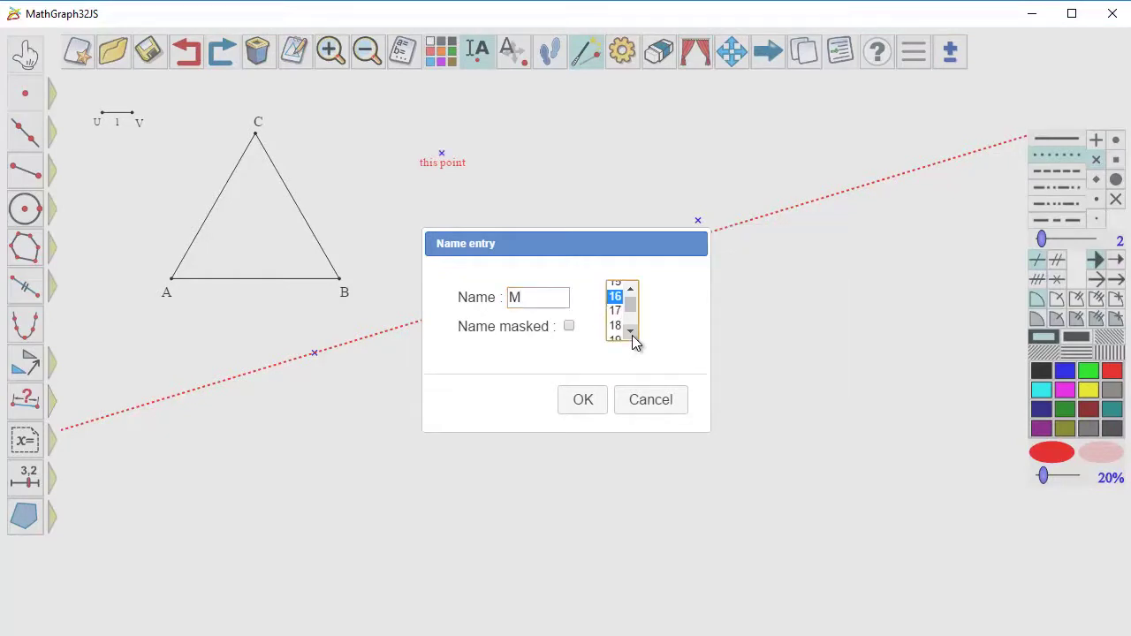
left_click(587, 402)
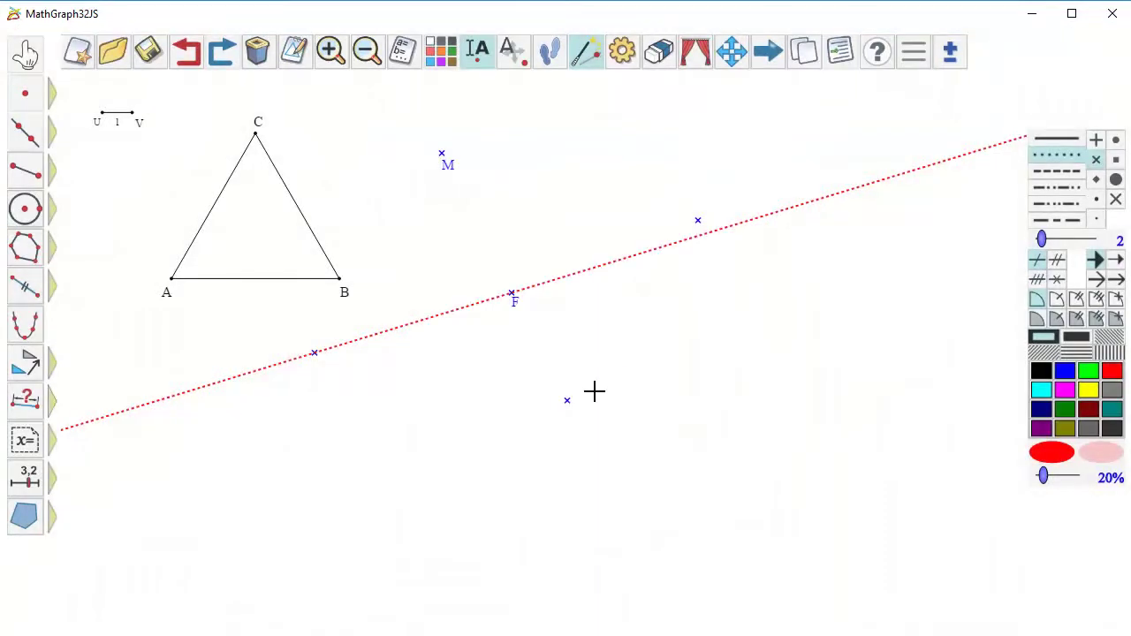
left_click(515, 53)
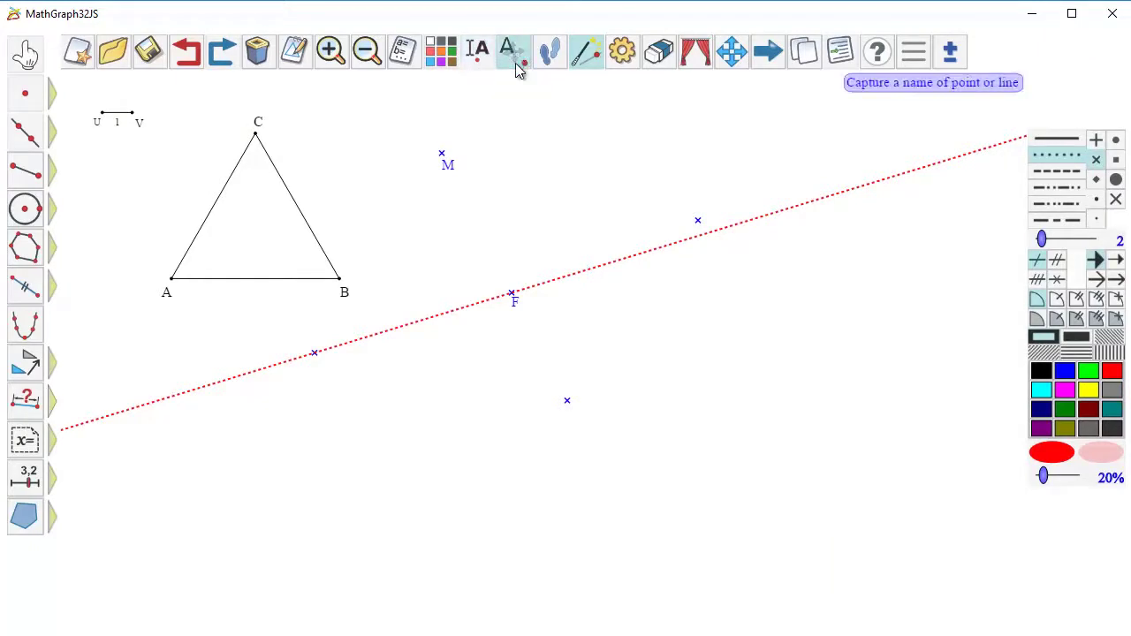
mouse_move(448, 177)
left_mouse_down()
mouse_move(424, 167)
mouse_move(442, 142)
mouse_move(456, 174)
mouse_move(440, 179)
left_mouse_up()
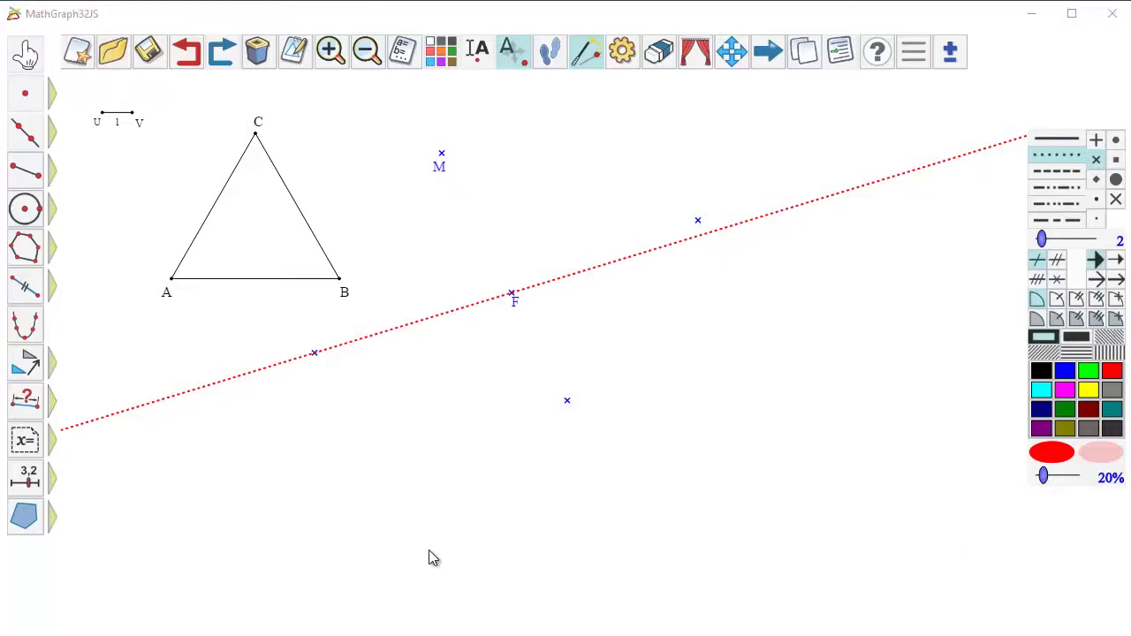
Mark all three sides of triangle ABC with blue single-stroke segment marks in a solid line style.
left_click(1068, 141)
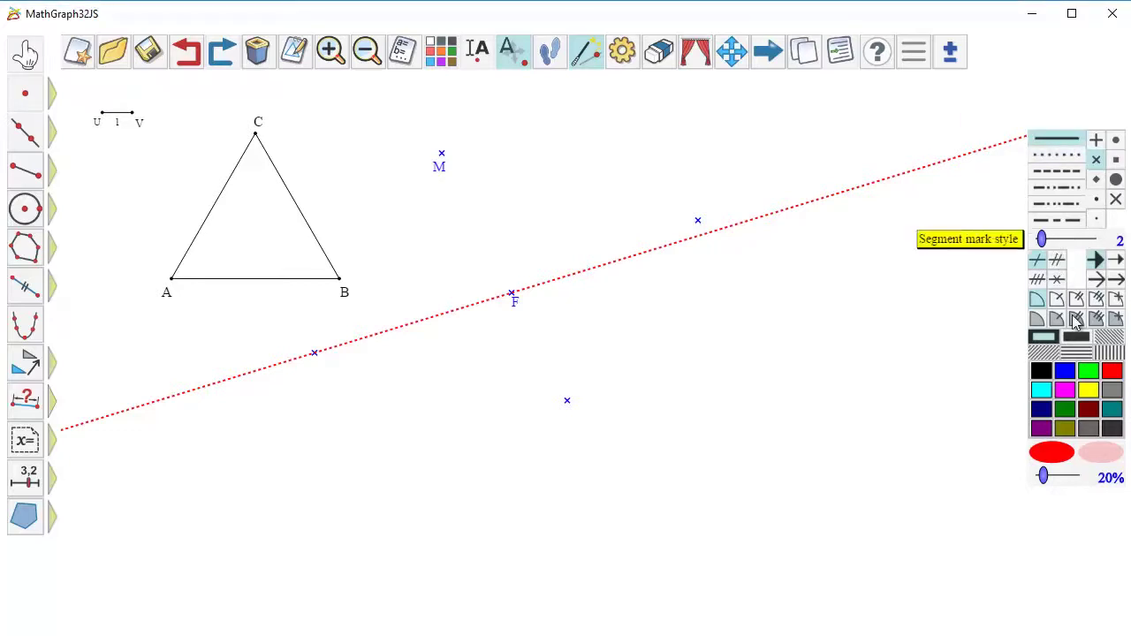
left_click(1066, 379)
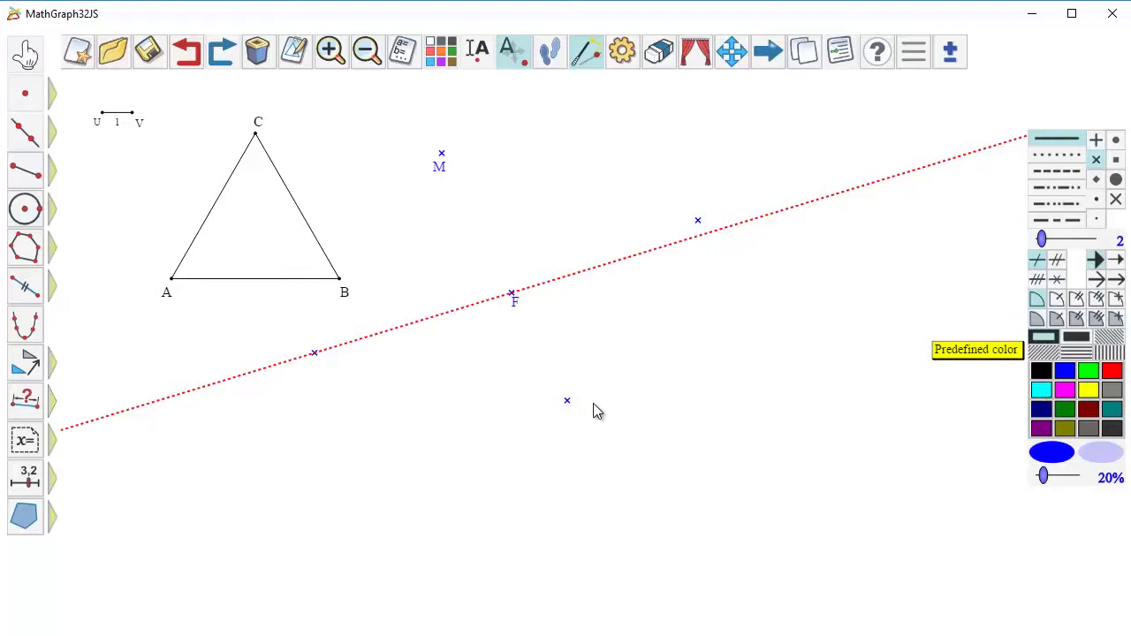
left_click(25, 292)
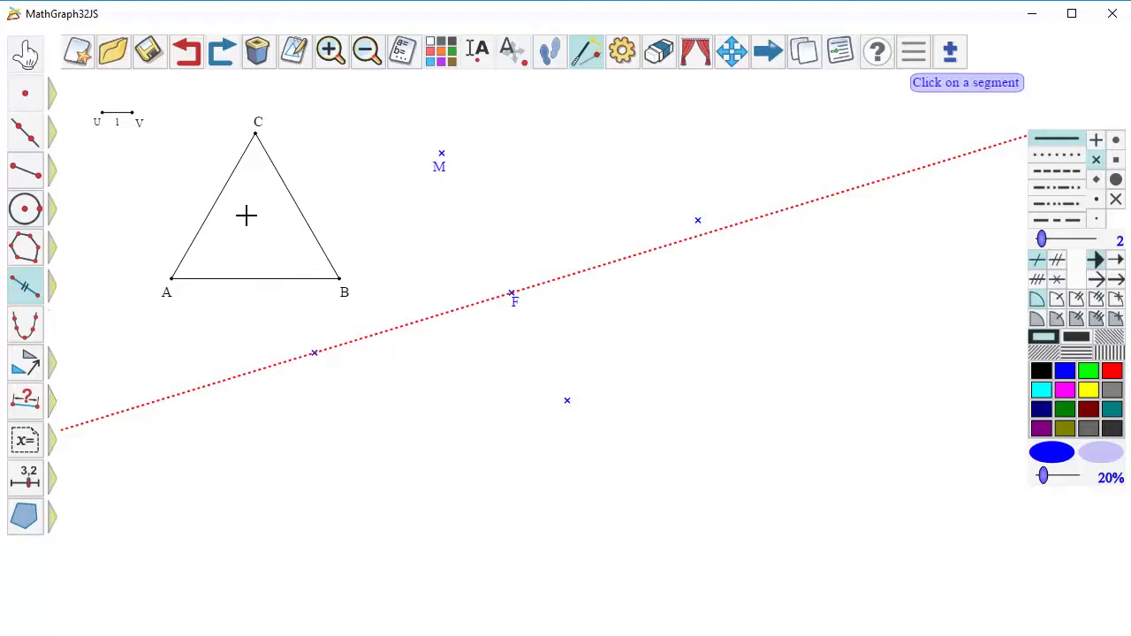
left_click(219, 203)
left_click(295, 208)
left_click(253, 275)
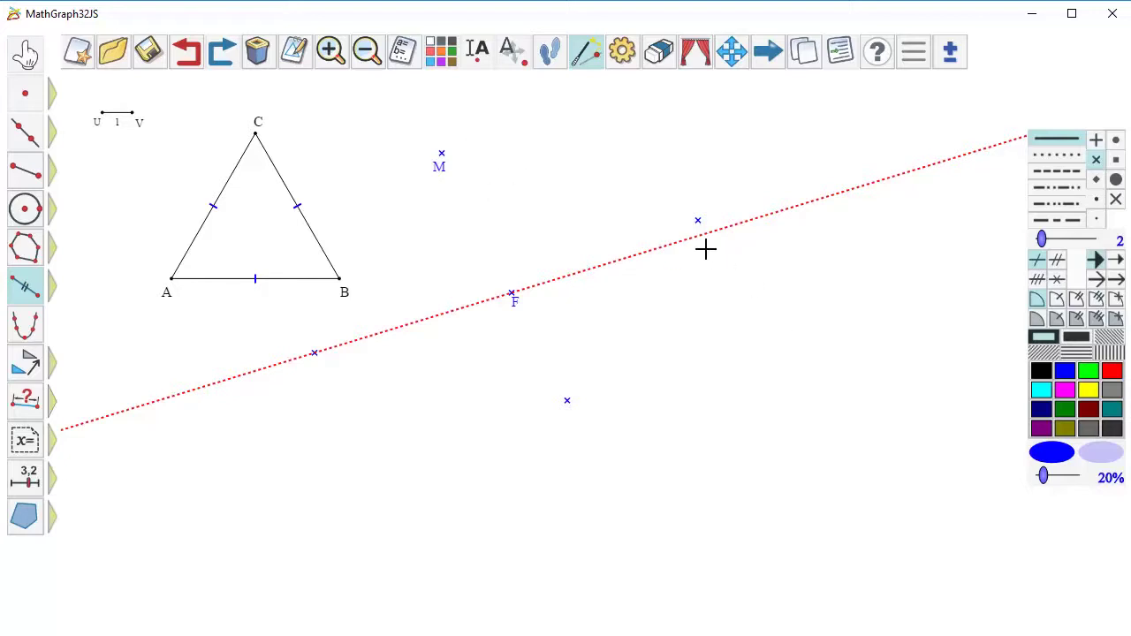
Restyle the segment marks on all three sides of triangle ABC as red cross-shaped marks.
left_click(1058, 281)
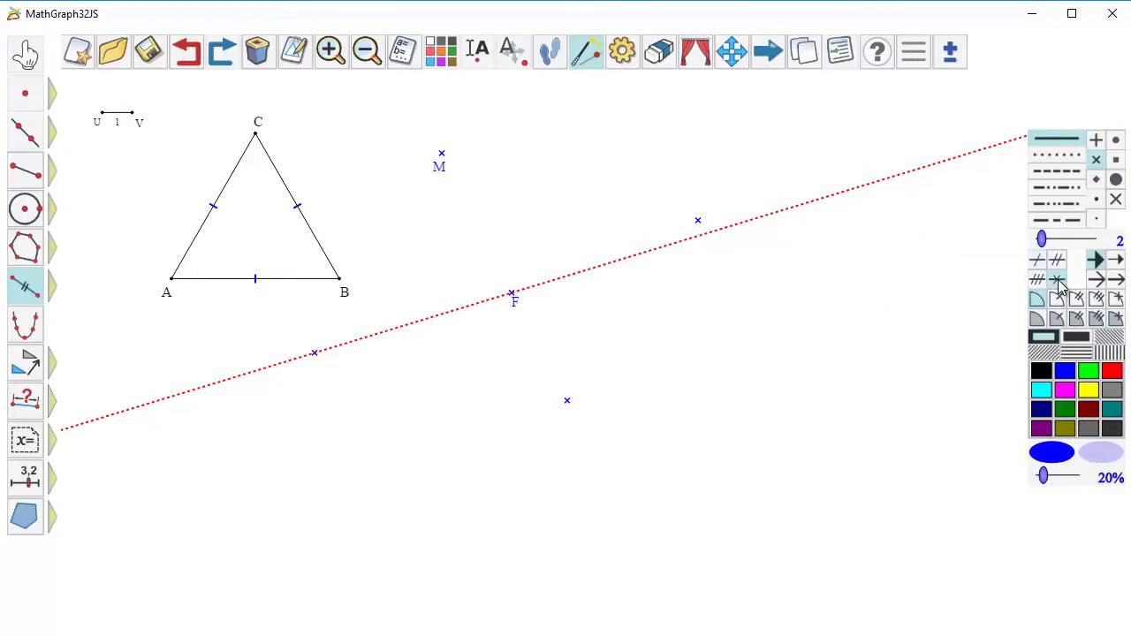
left_click(1111, 372)
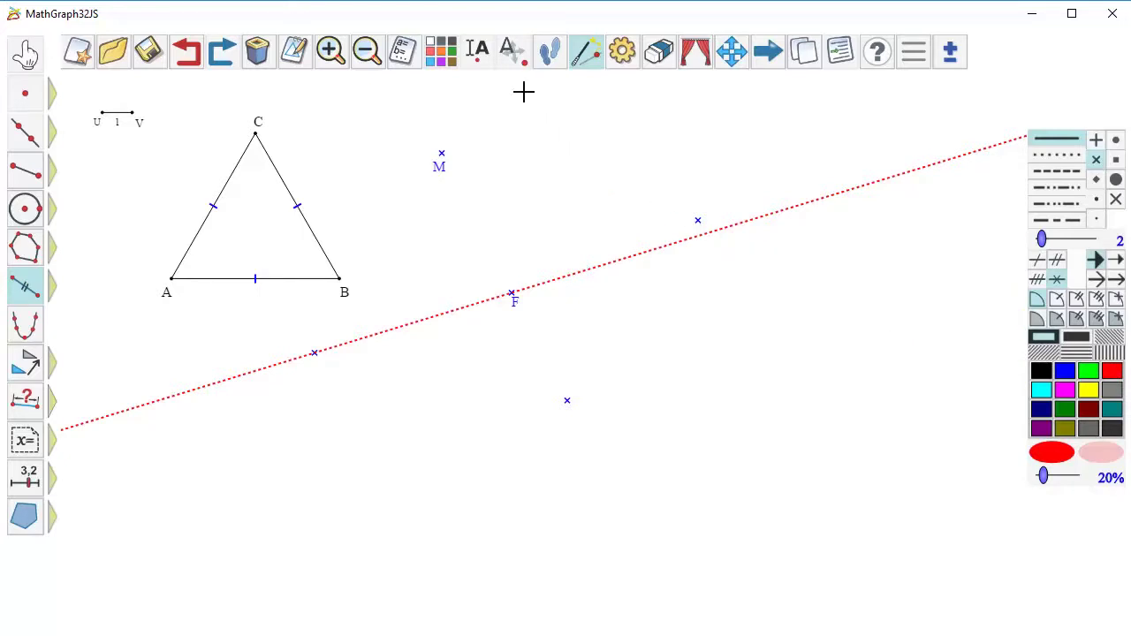
left_click(441, 50)
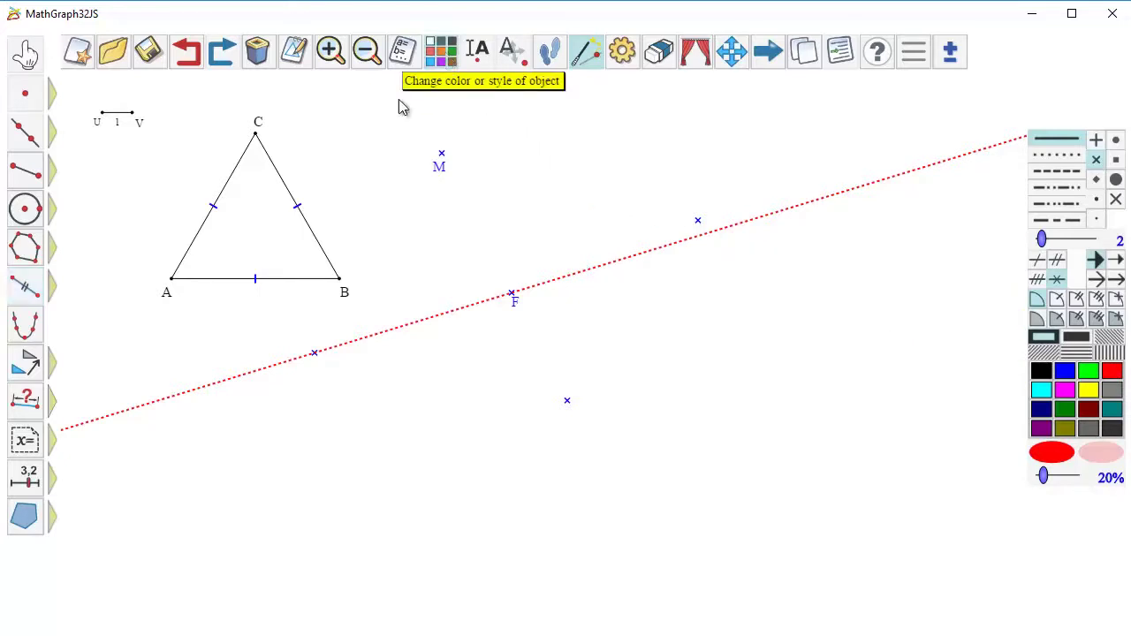
left_click(214, 212)
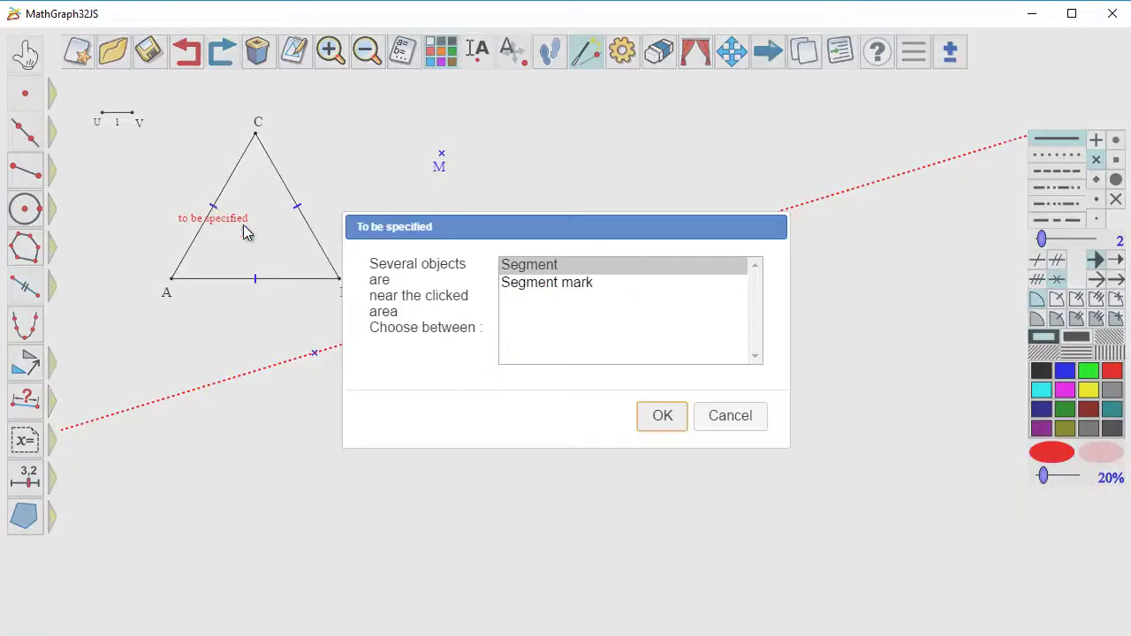
left_click(517, 284)
left_click(664, 431)
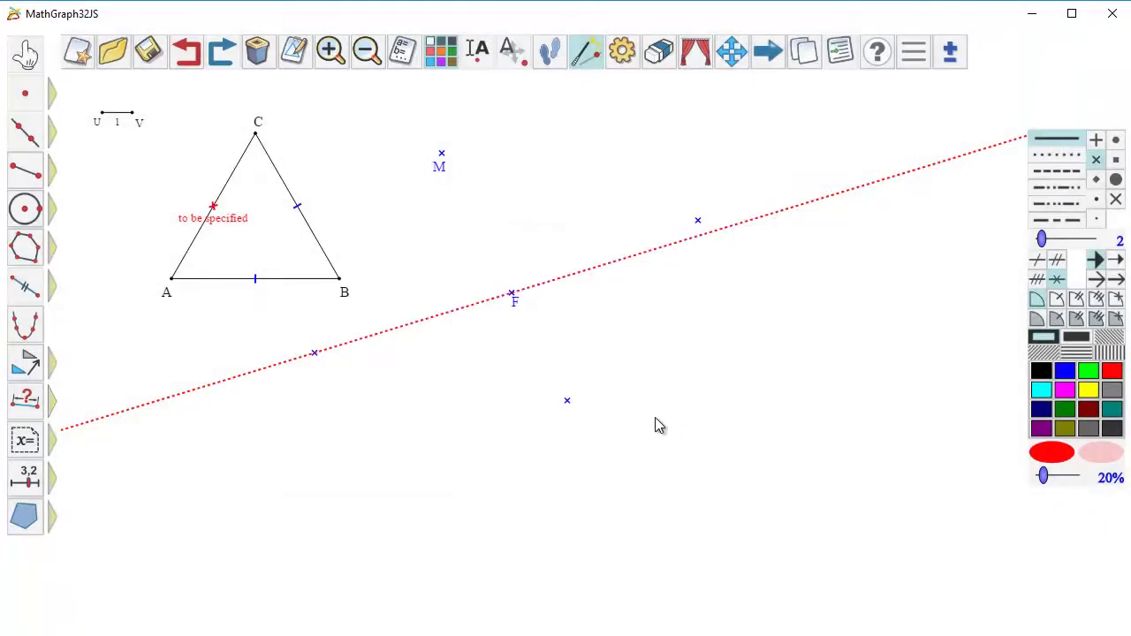
left_click(297, 207)
left_click(543, 297)
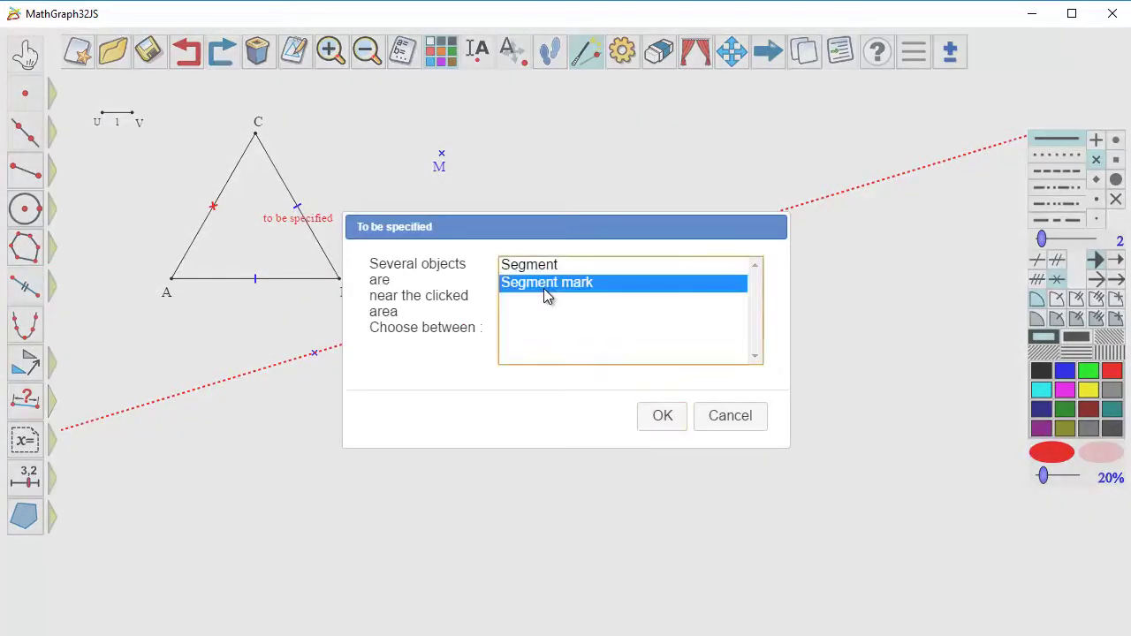
left_click(658, 416)
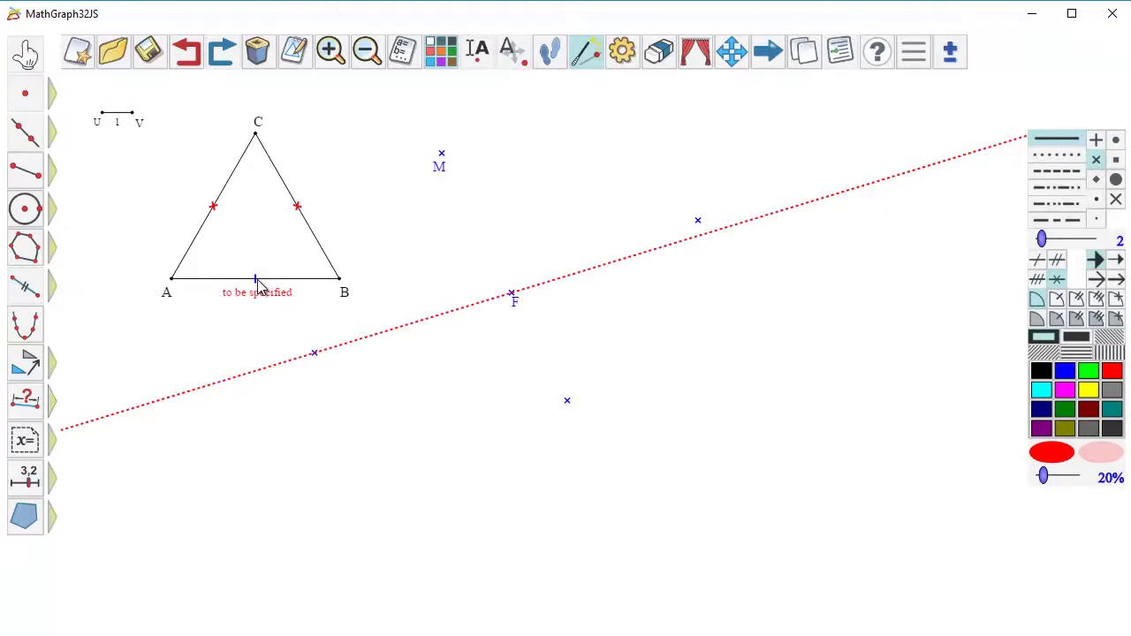
left_click(255, 281)
left_click(548, 283)
left_click(672, 433)
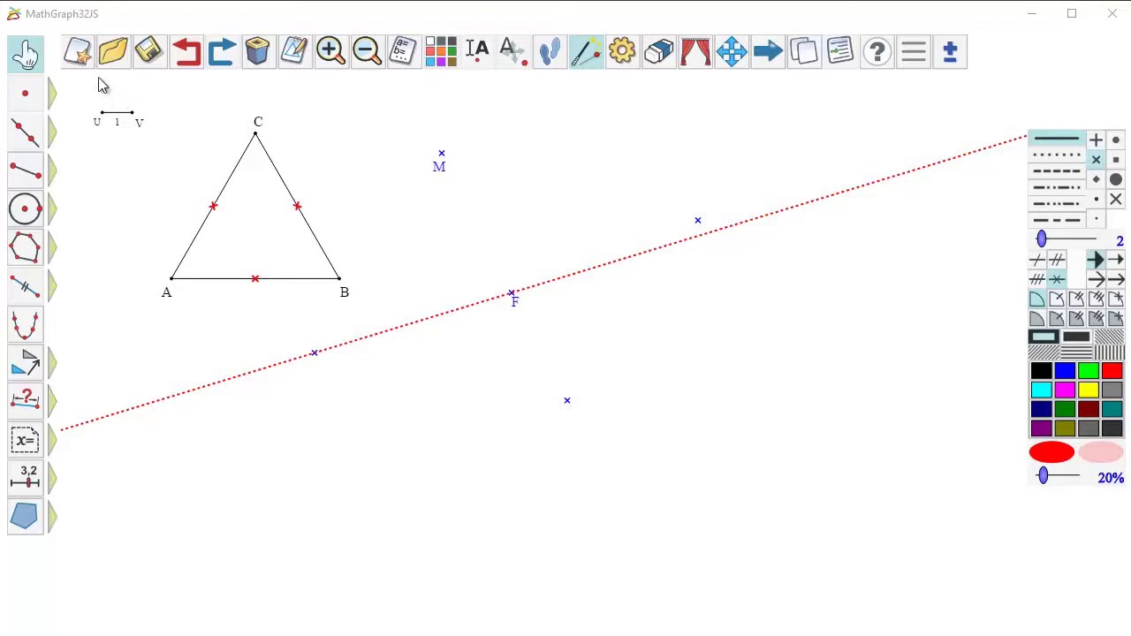
Start a new figure without frame and with unity length, discarding the unsaved triangle figure.
left_click(79, 47)
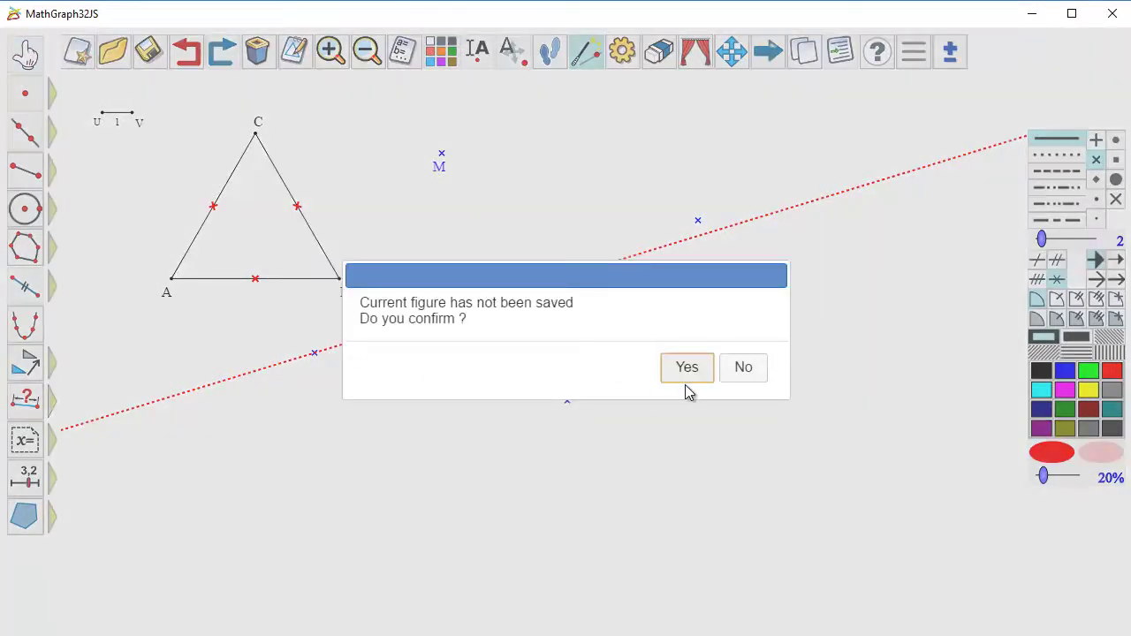
left_click(688, 385)
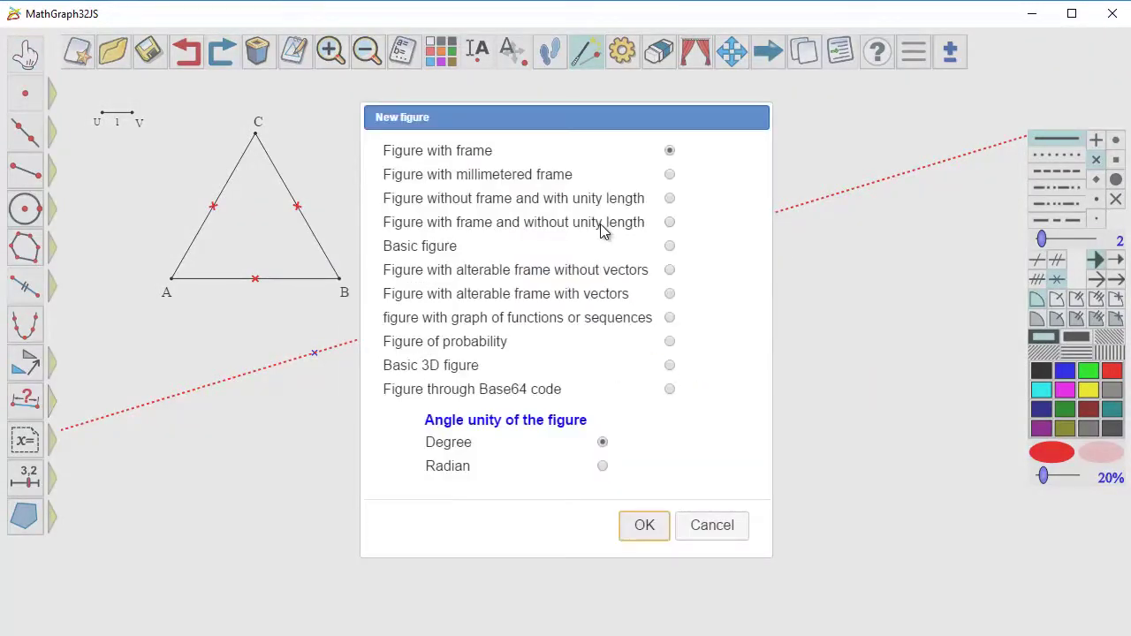
left_click(670, 199)
left_click(643, 526)
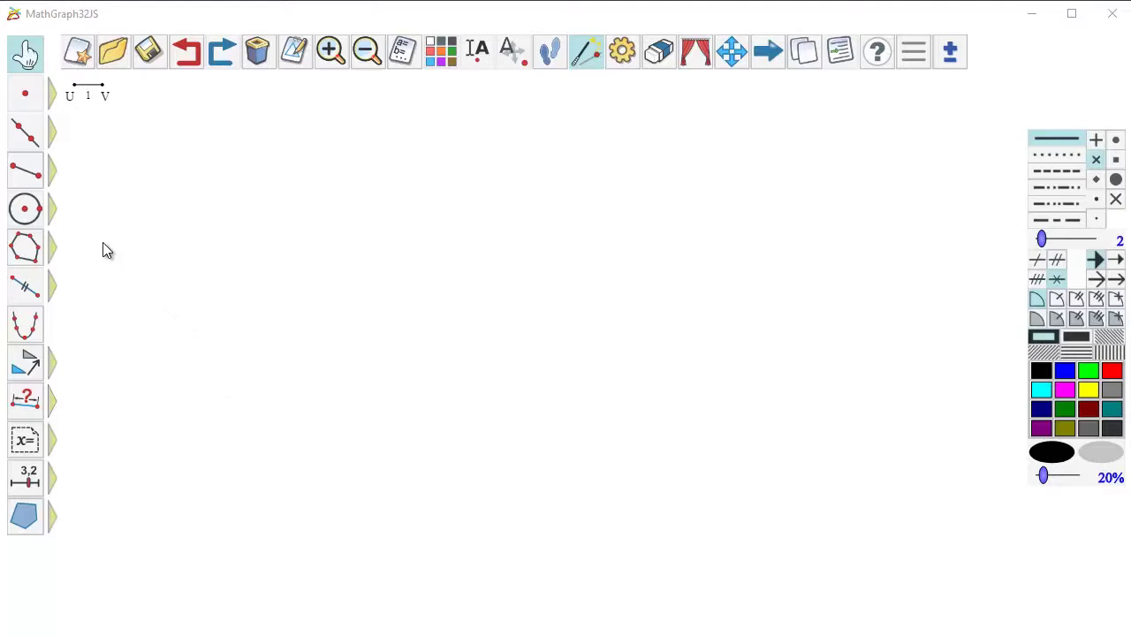
Draw a circle of radius 3 below the unit segment UV and name its centre O.
left_click(29, 210)
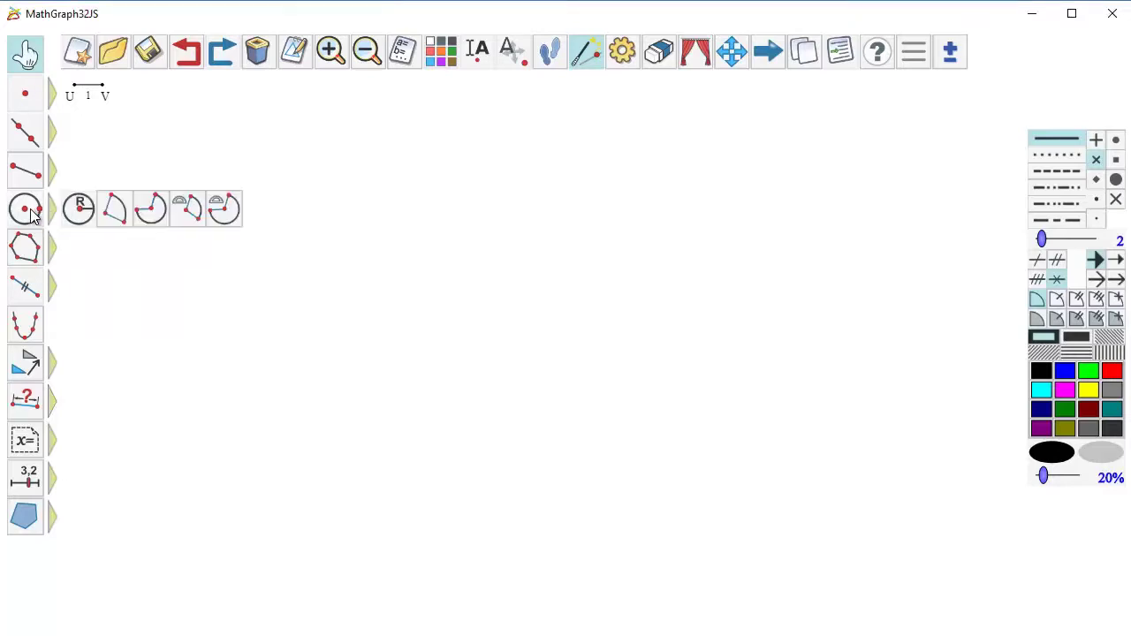
left_click(80, 212)
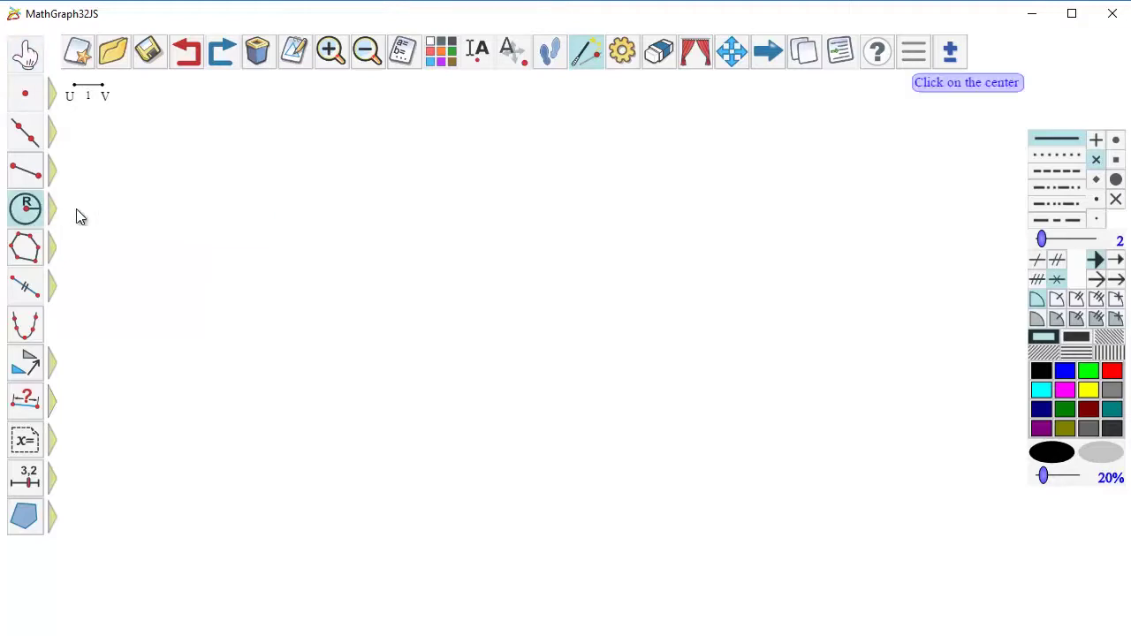
left_click(194, 253)
type("3")
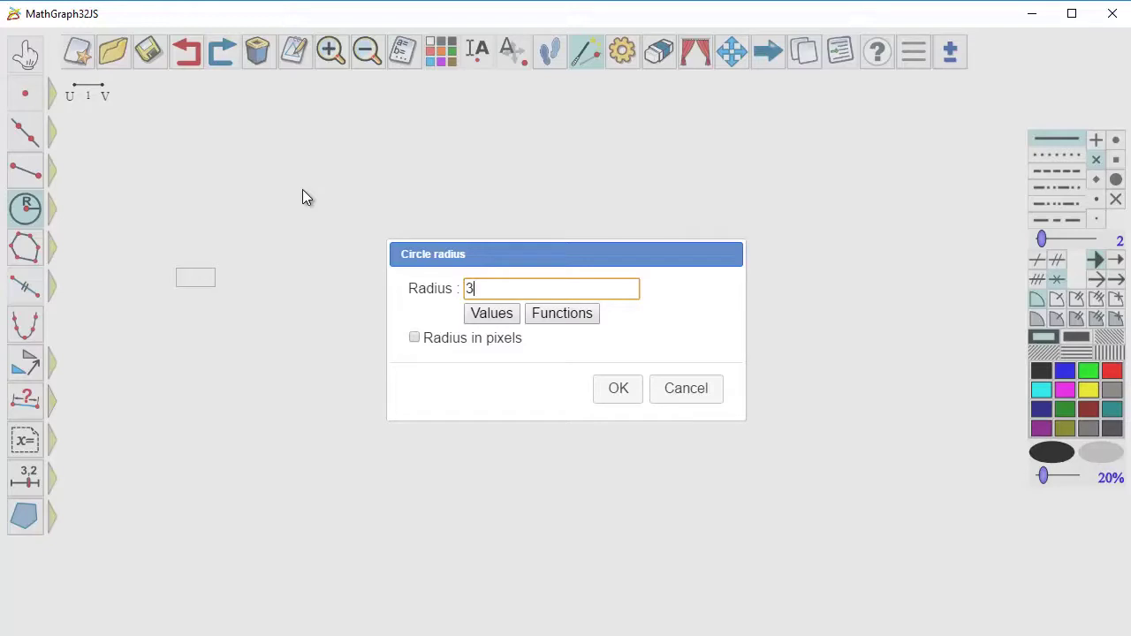
key("Return")
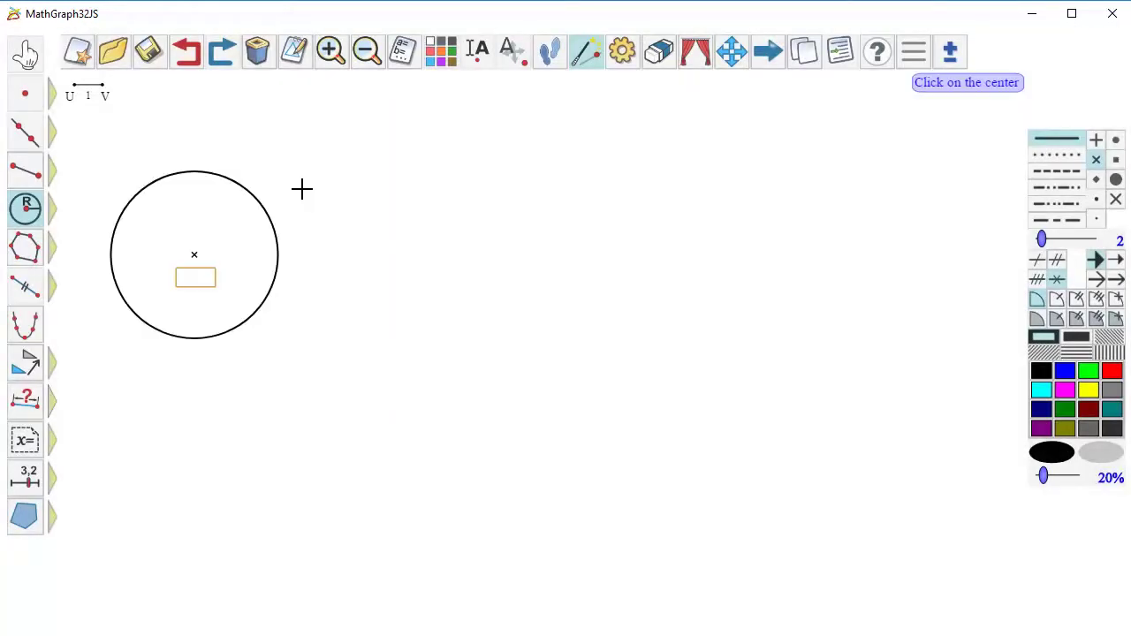
type("O")
key("Return")
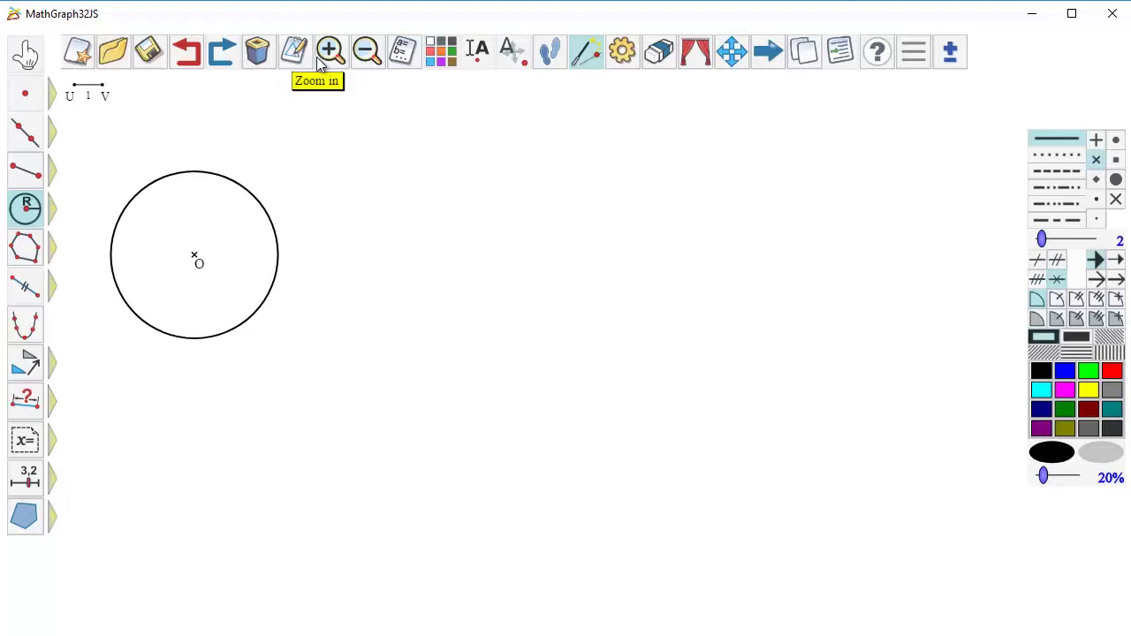
Modify the circle centred at O to a radius of 4.
left_click(287, 53)
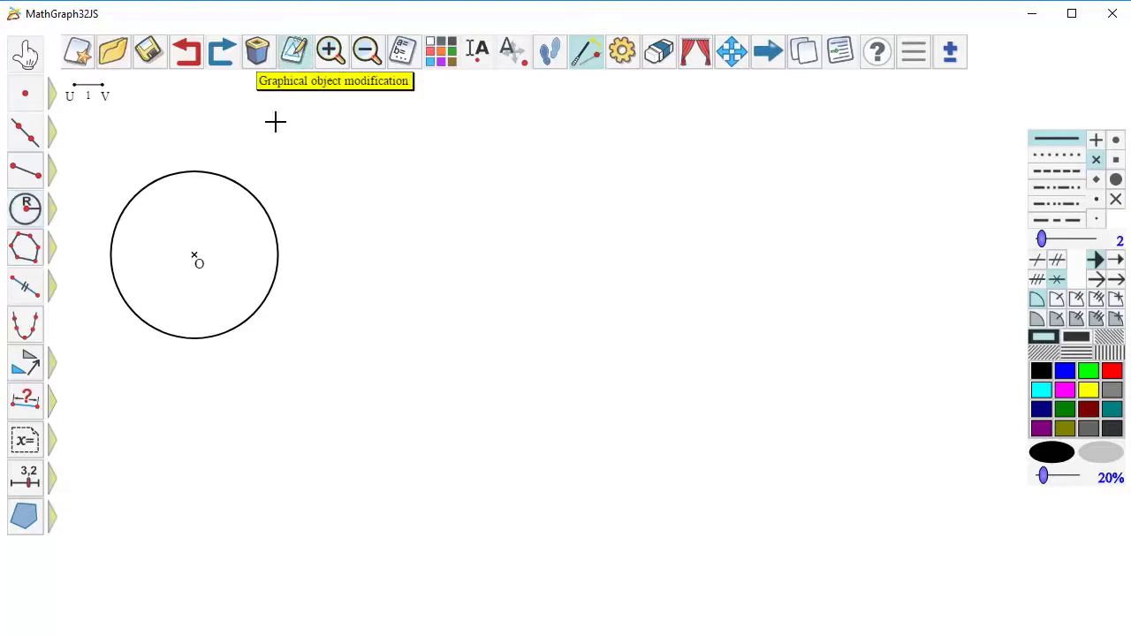
left_click(244, 194)
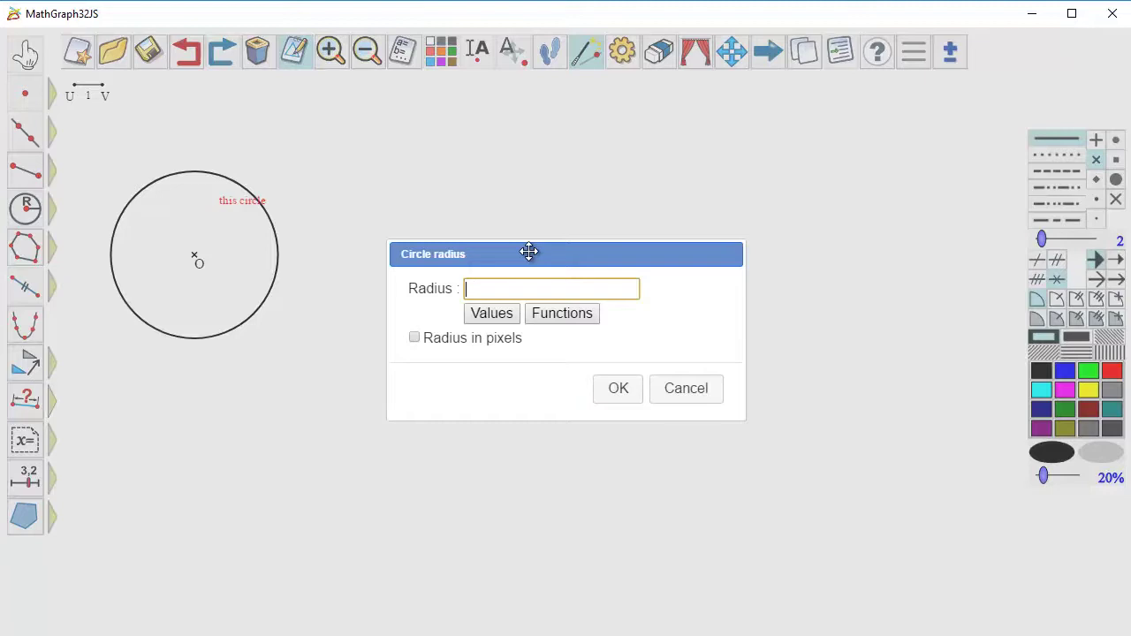
type("4")
left_click(621, 391)
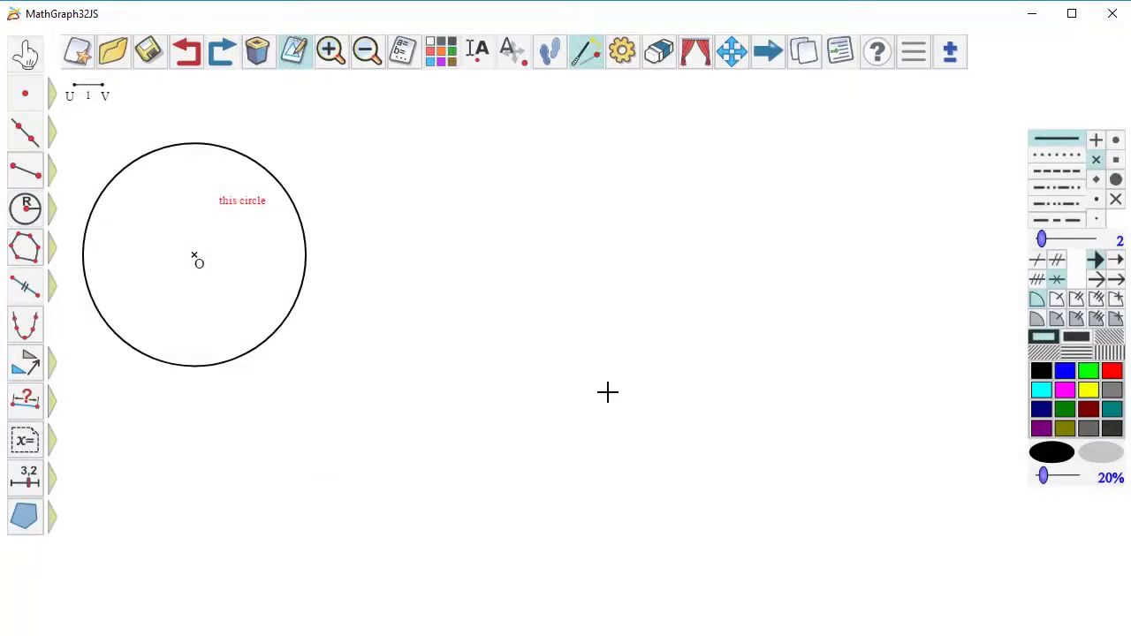
left_click(1041, 635)
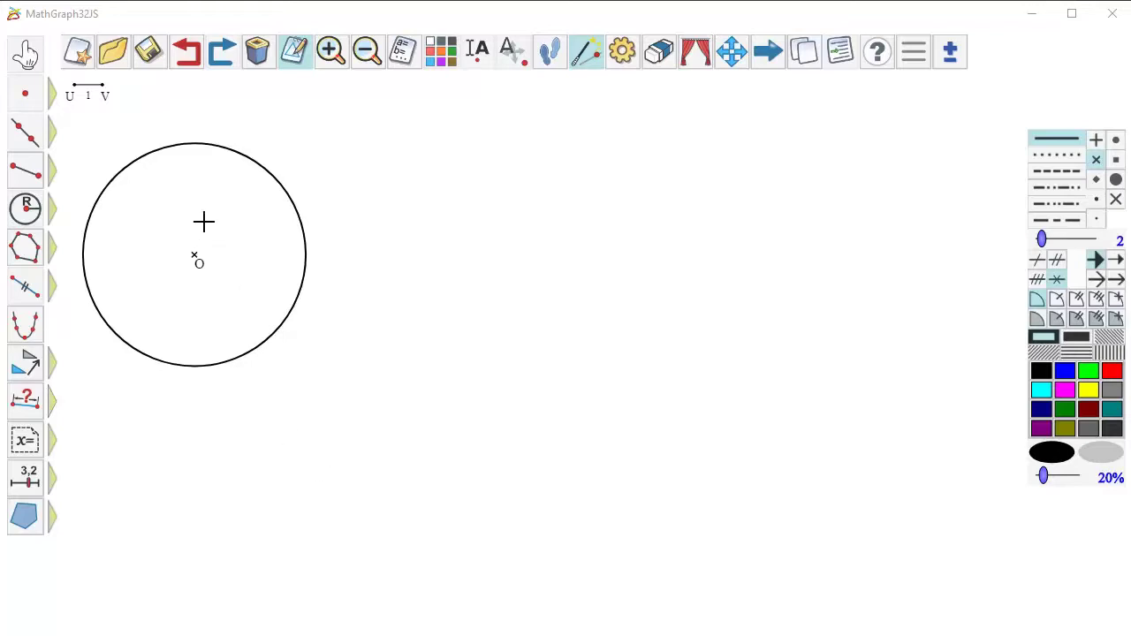
Place three unnamed linked points on the circle and slide the upper two counterclockwise along it.
left_click(51, 93)
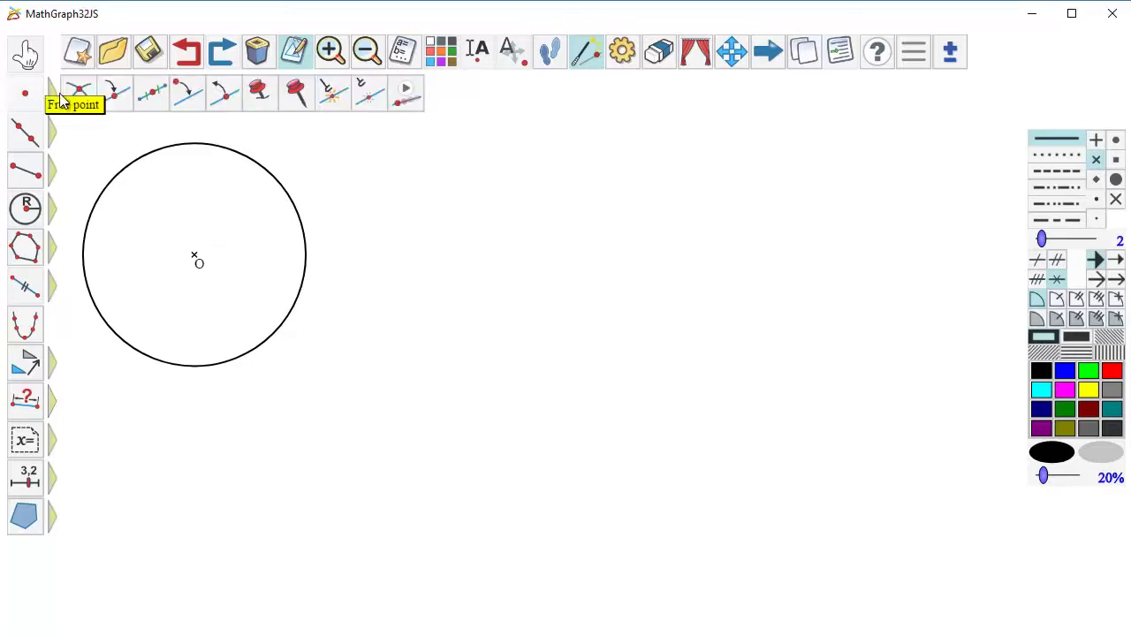
left_click(116, 96)
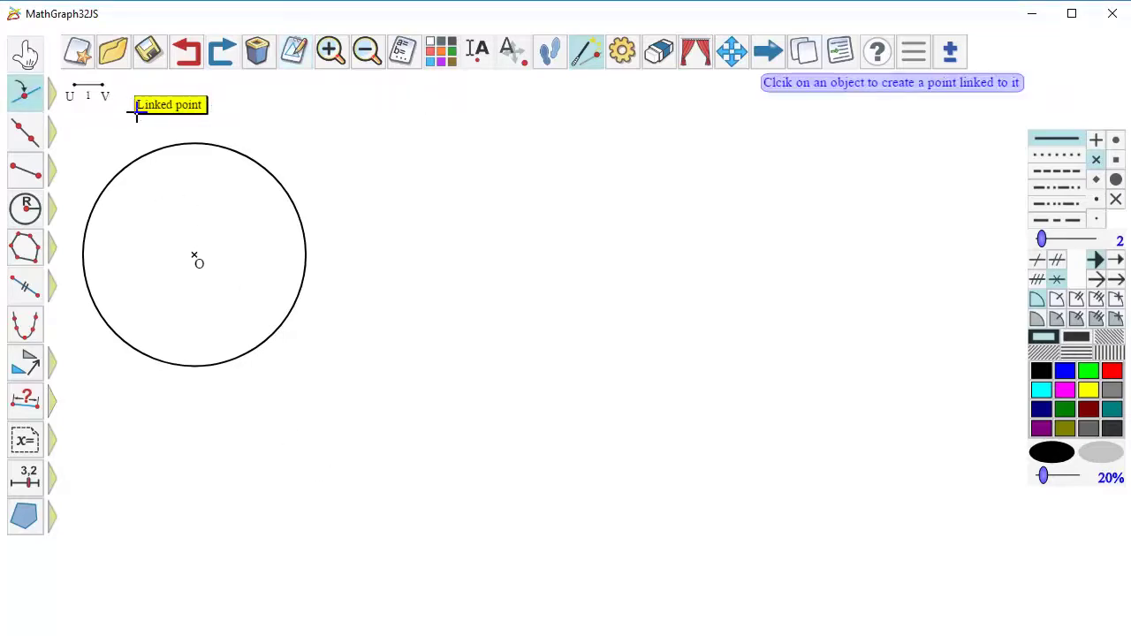
left_click(176, 145)
left_click(271, 174)
left_click(300, 288)
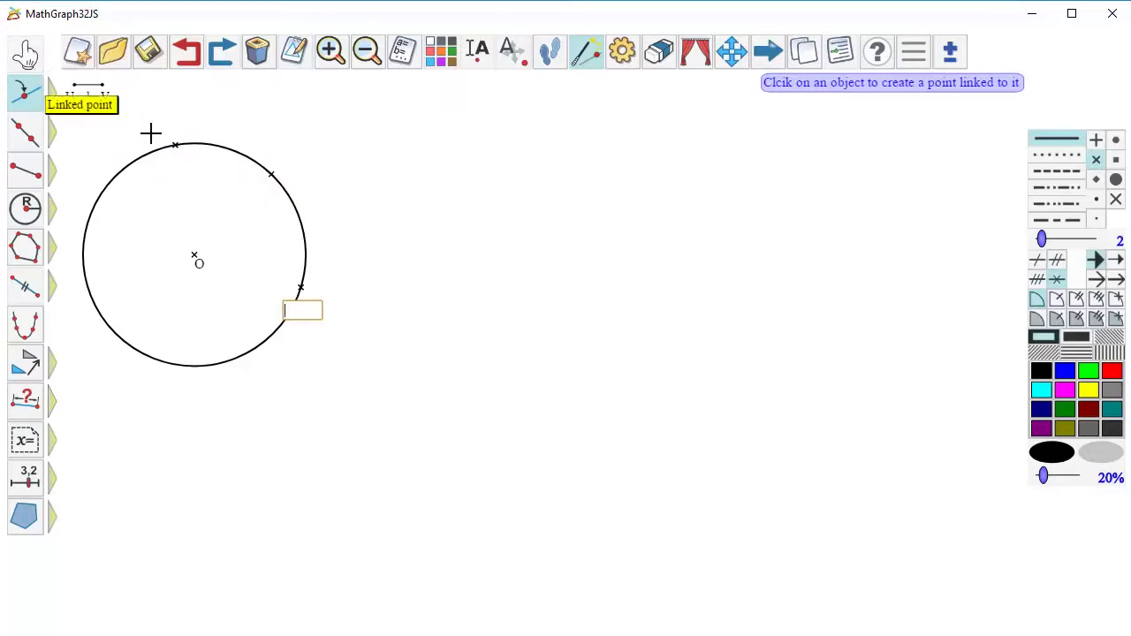
key("Escape")
left_click_drag(176, 149, 118, 191)
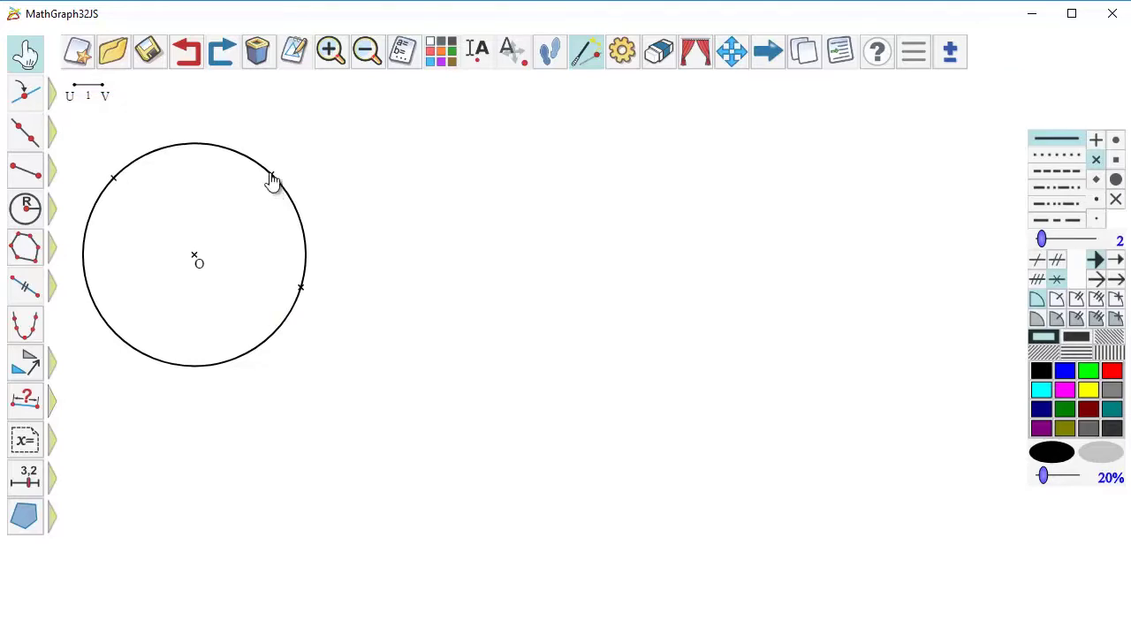
left_click_drag(271, 174, 227, 148)
Draw segments from centre O to each of the three linked points on the circle.
left_click(25, 171)
left_click(194, 256)
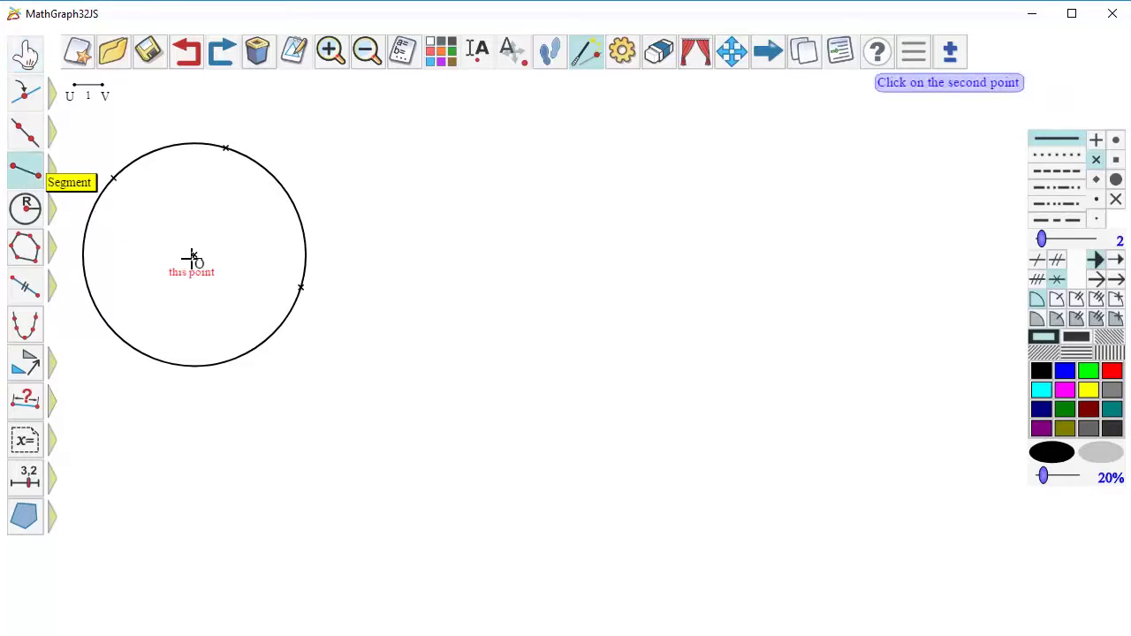
left_click(113, 177)
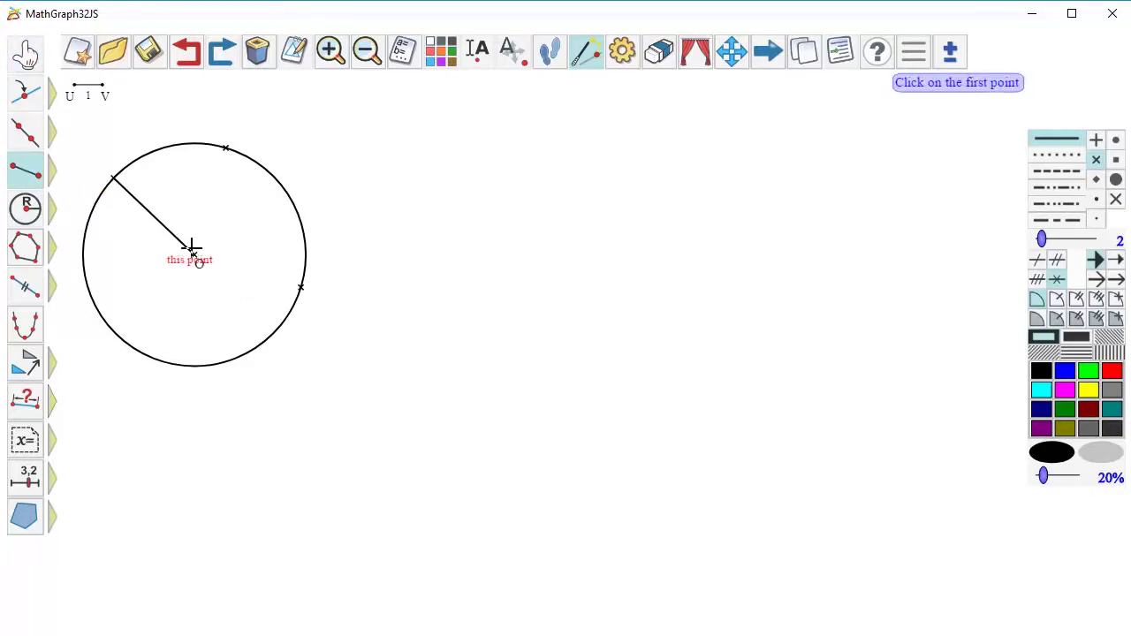
left_click(195, 256)
left_click(227, 149)
left_click(202, 256)
left_click(300, 287)
Draw a blue line of thickness 1 perpendicular to the uppermost radius through its endpoint on the circle, leaving it unnamed.
left_click(1036, 237)
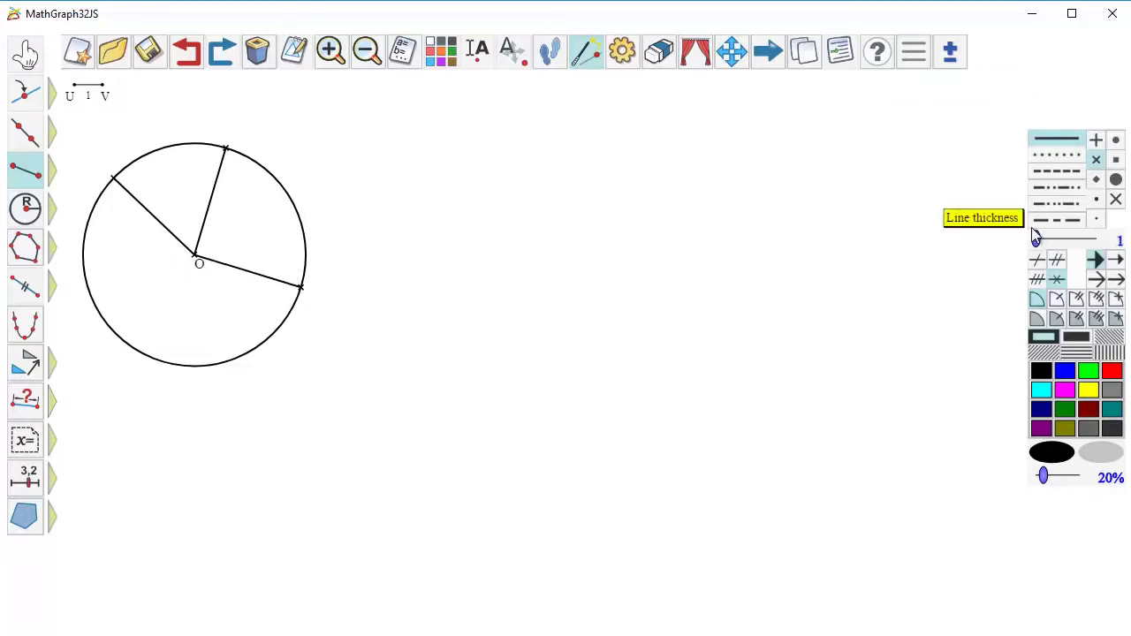
left_click(1065, 371)
left_click(1045, 338)
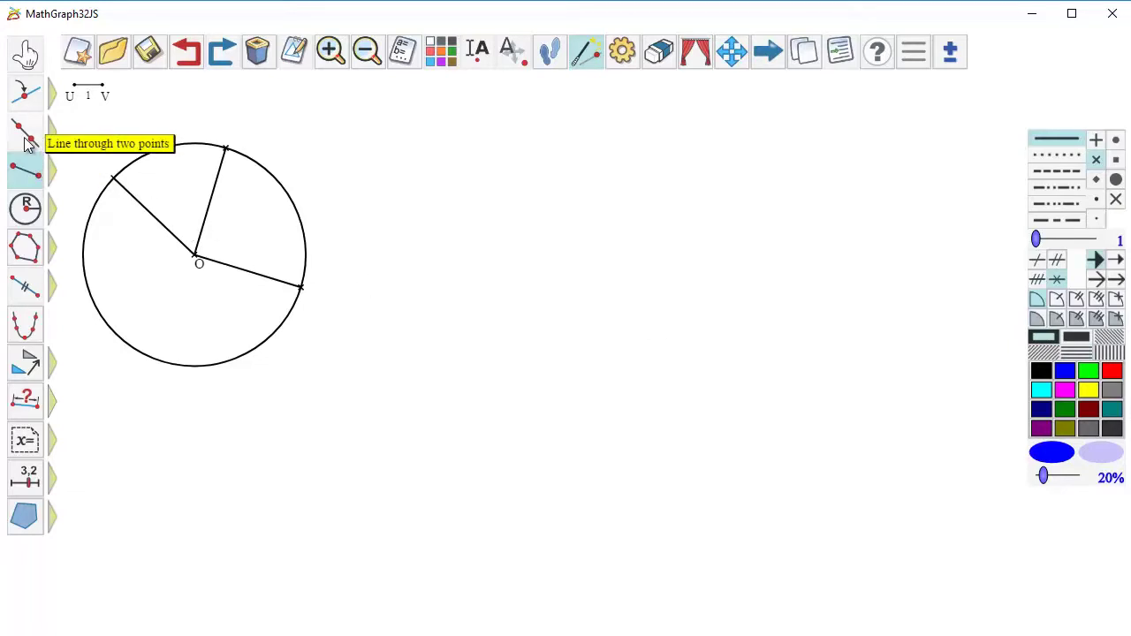
mouse_move(25, 144)
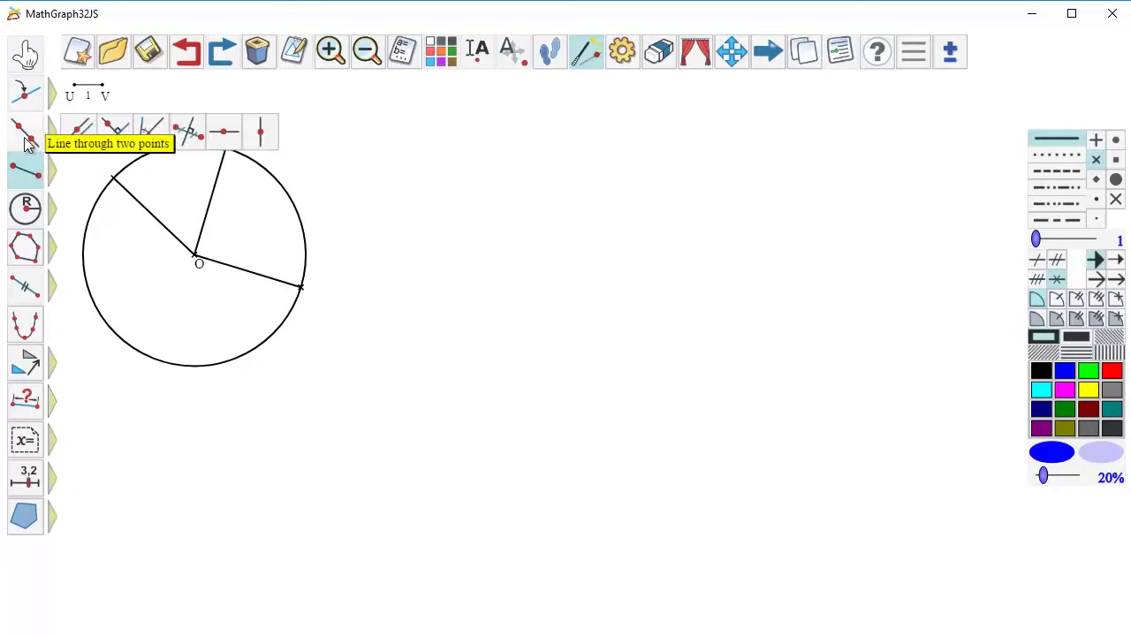
left_click(115, 135)
left_click(216, 182)
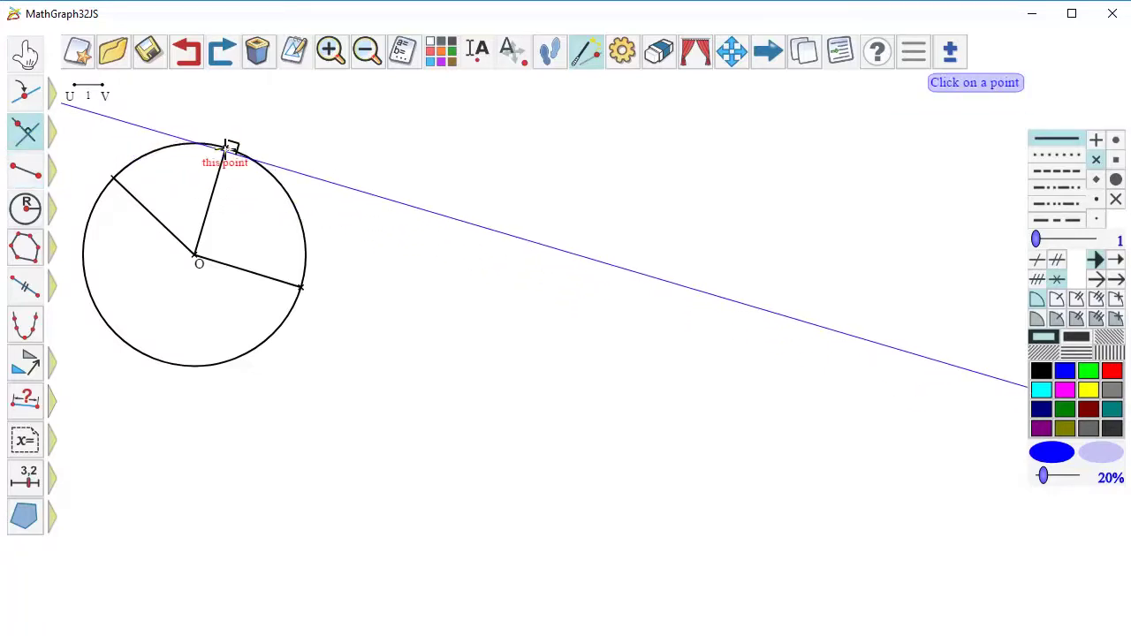
left_click(226, 148)
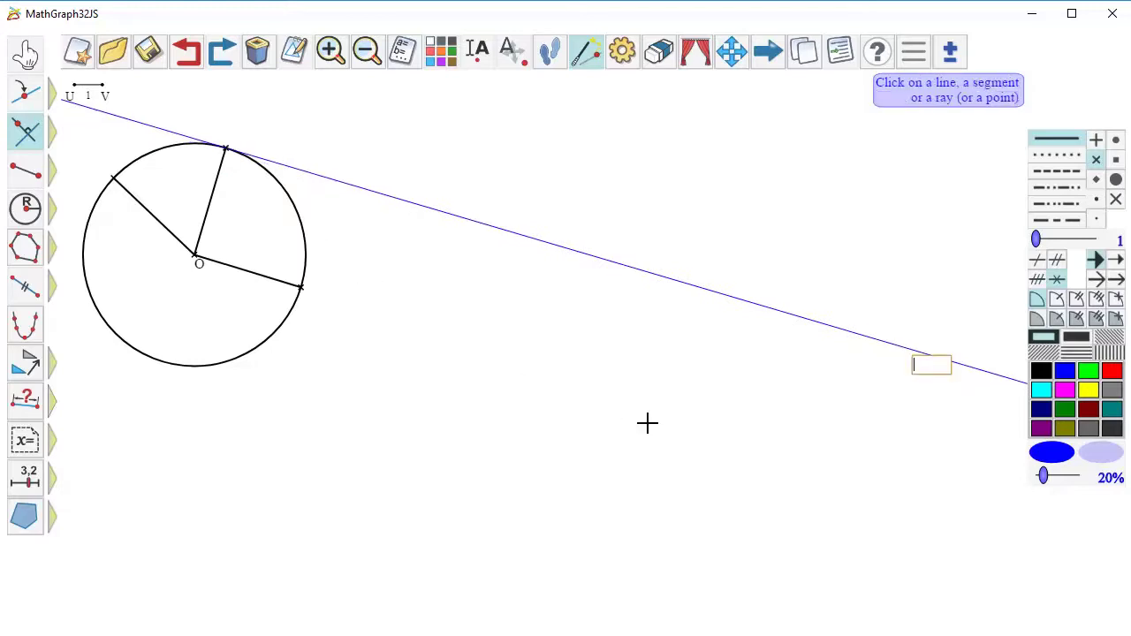
key("Escape")
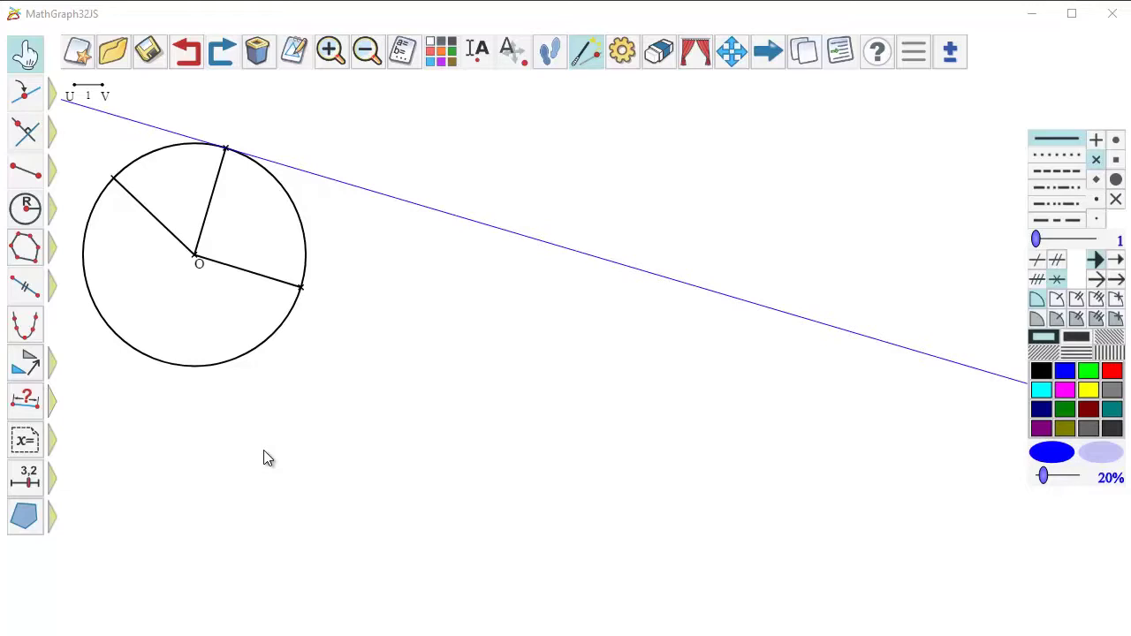
Animate the uppermost linked point, where the blue perpendicular line meets the circle.
left_click(24, 92)
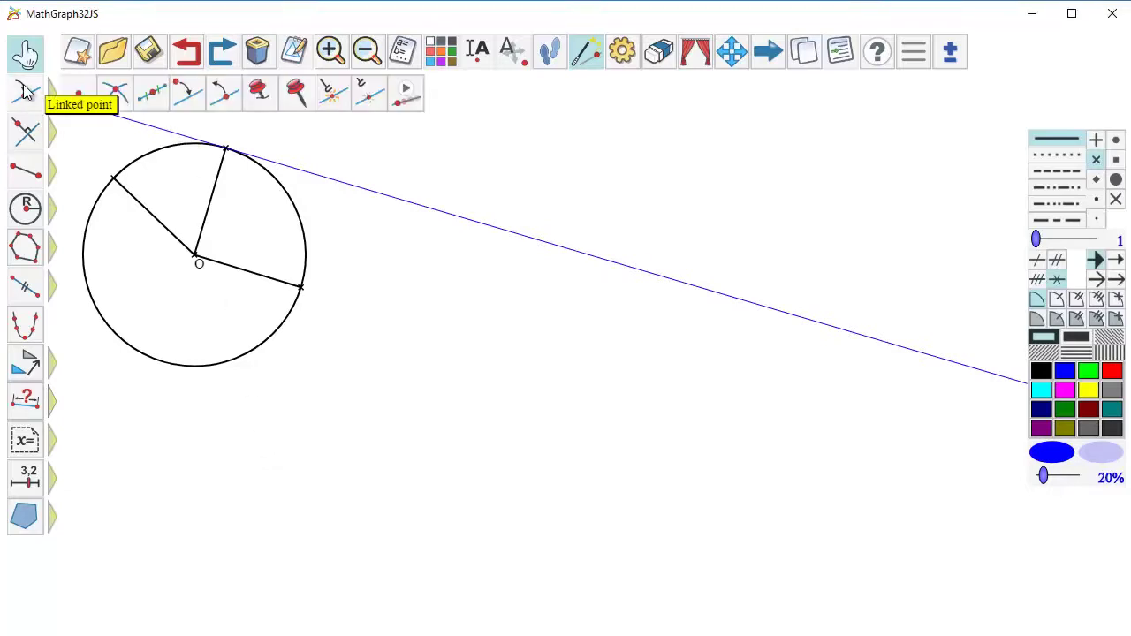
left_click(408, 101)
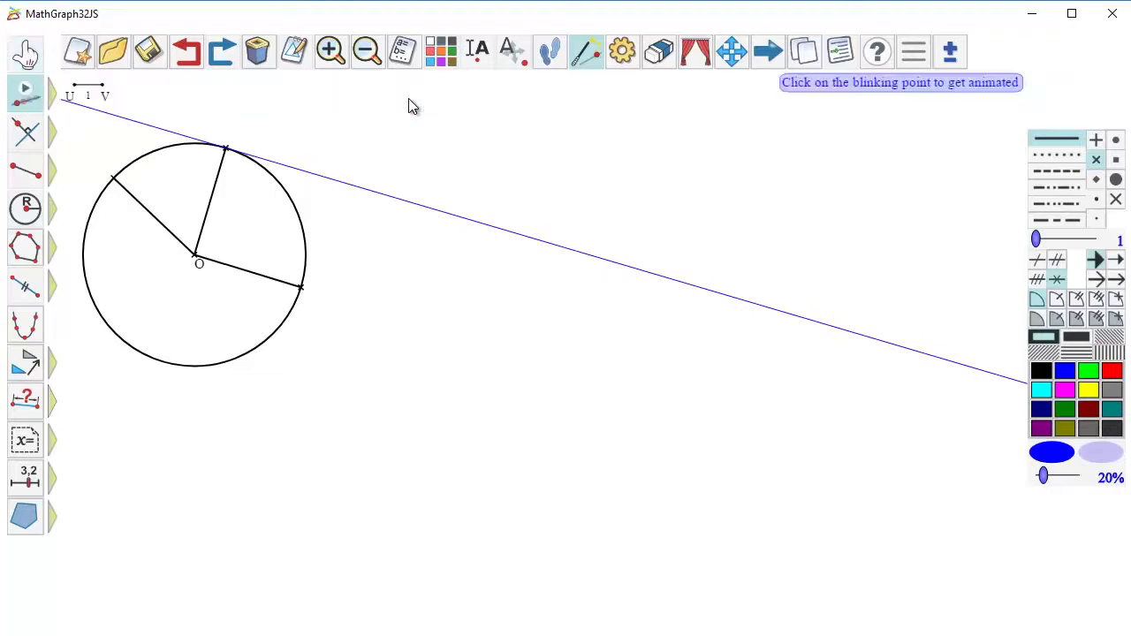
left_click(227, 146)
Set the figure's point animation to run in the inverted direction.
left_click(915, 54)
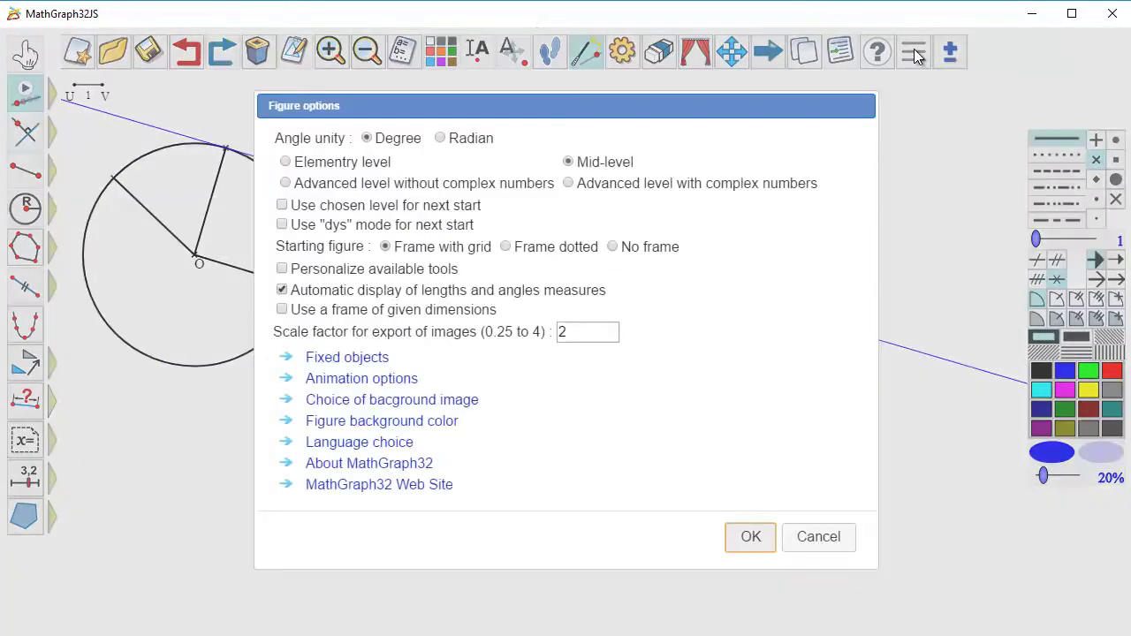
left_click(399, 378)
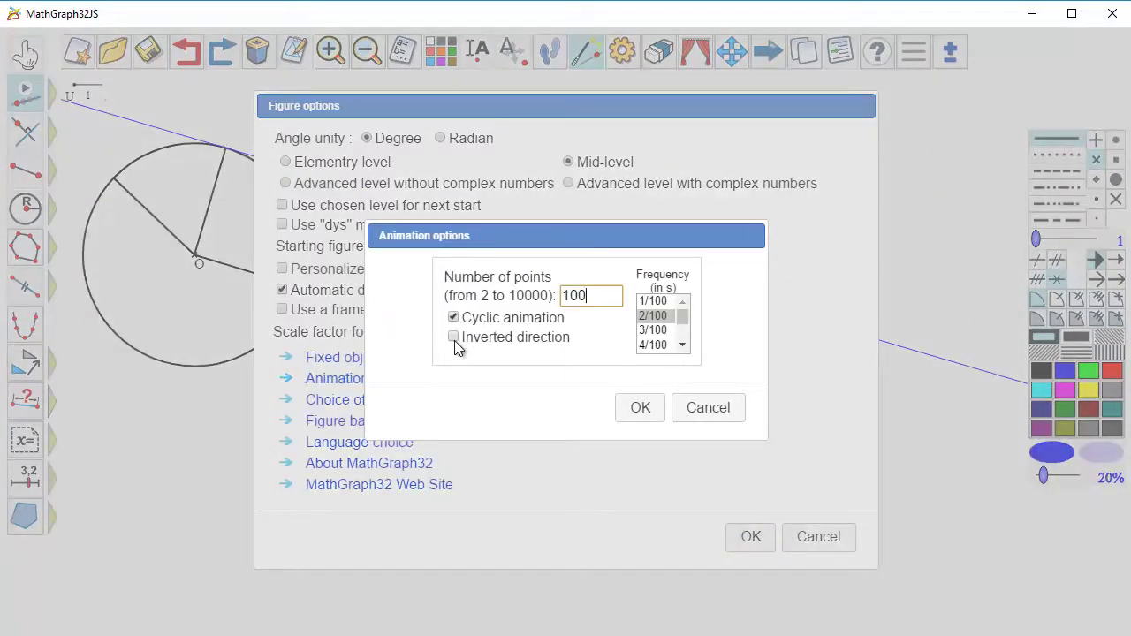
left_click(453, 338)
left_click(627, 409)
left_click(751, 537)
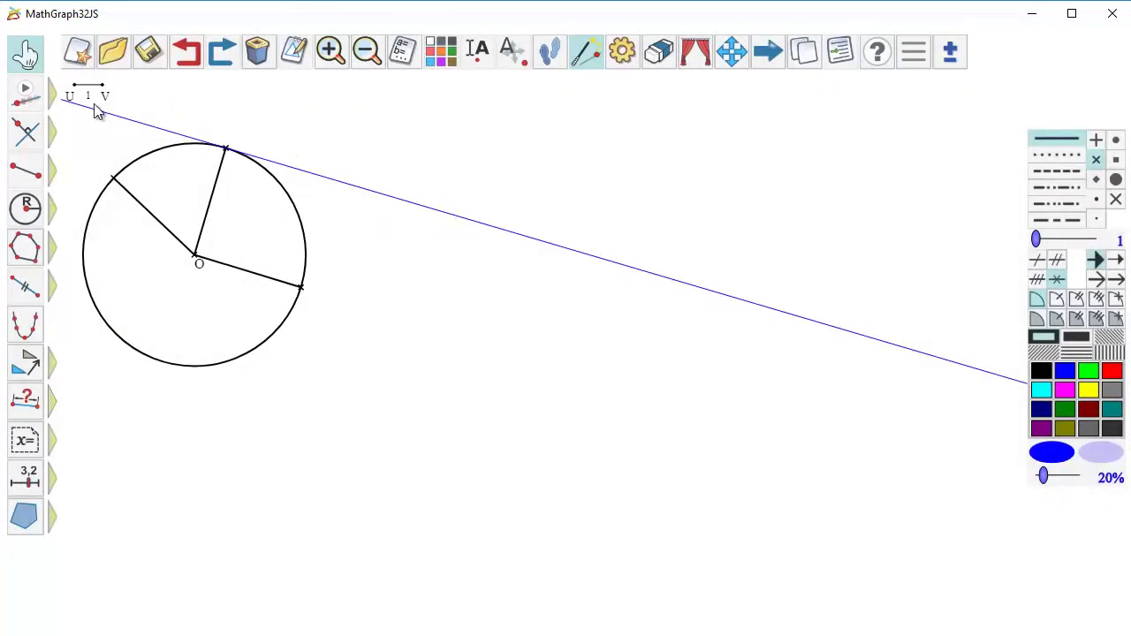
Animate the uppermost linked point around the circle in the inverted direction, and stop the animation.
left_click(24, 92)
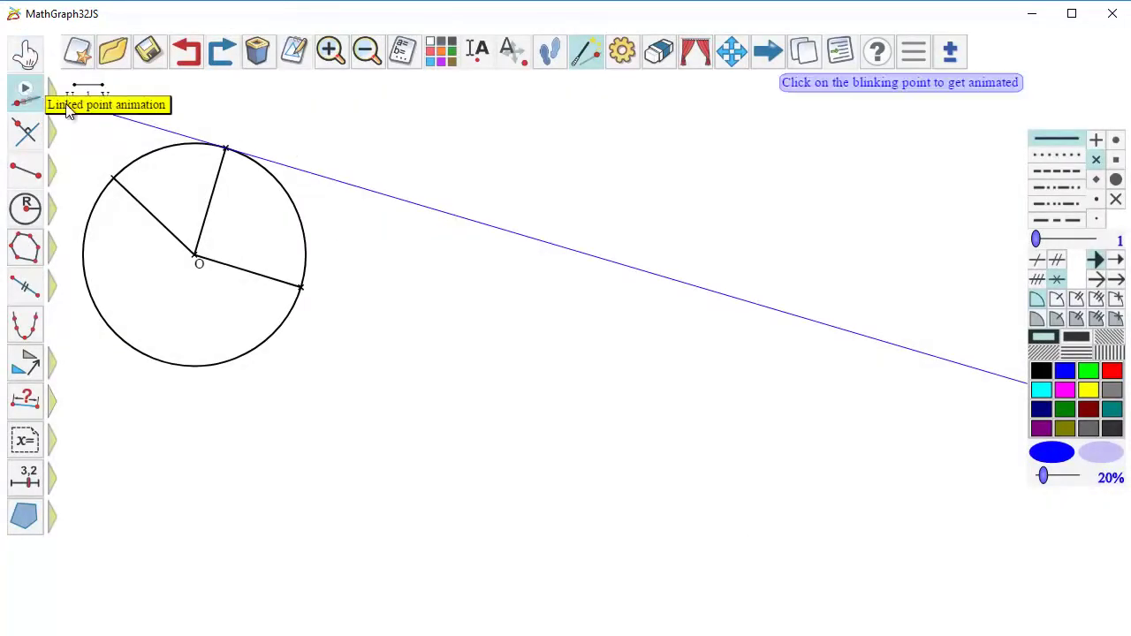
left_click(221, 151)
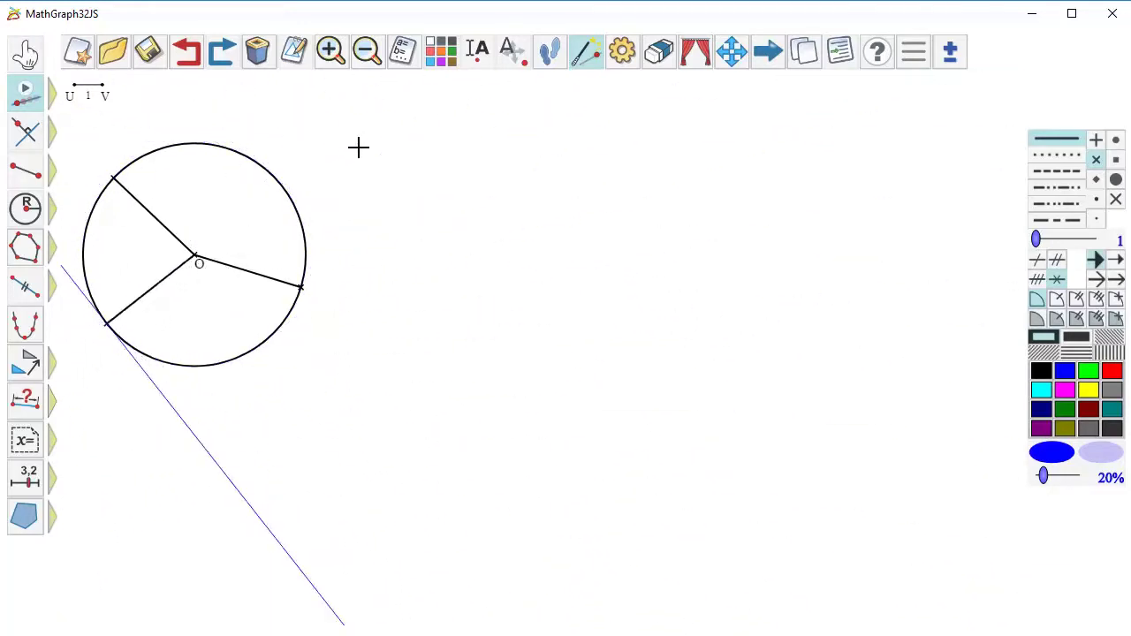
left_click(697, 421)
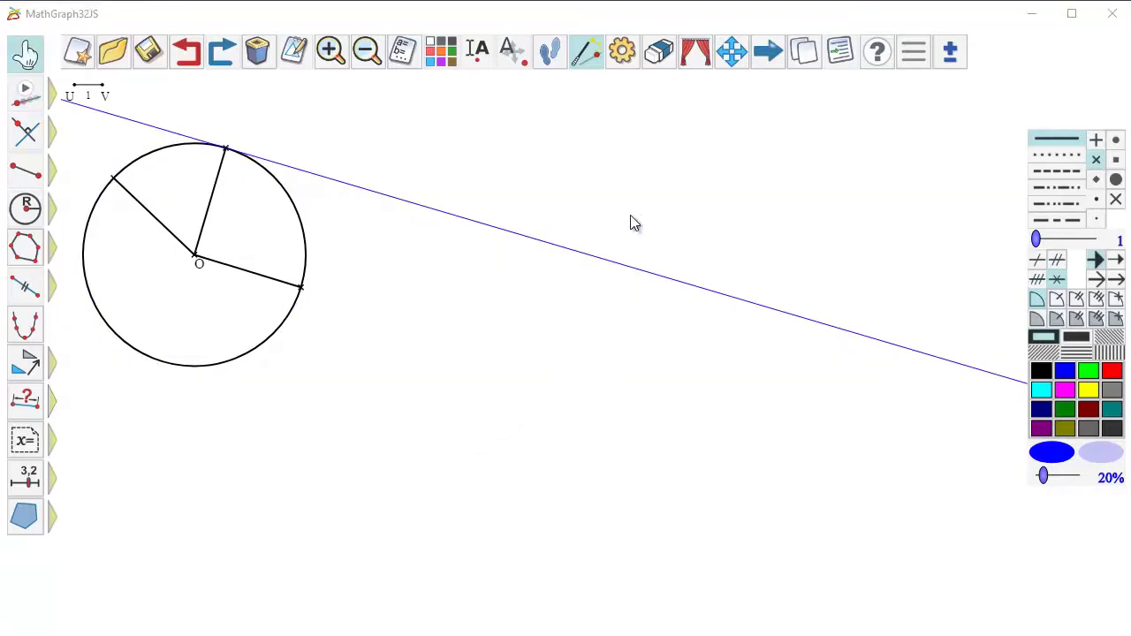
Mask the circle and slide the linked point carrying the blue perpendicular slightly clockwise along its hidden path.
left_click(657, 53)
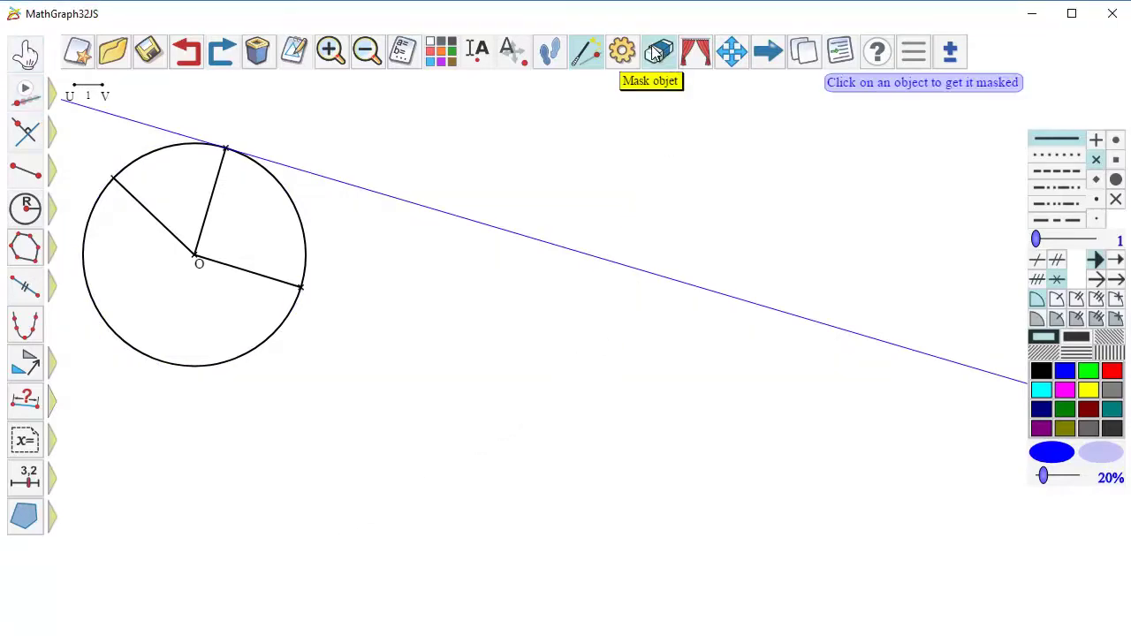
left_click(287, 194)
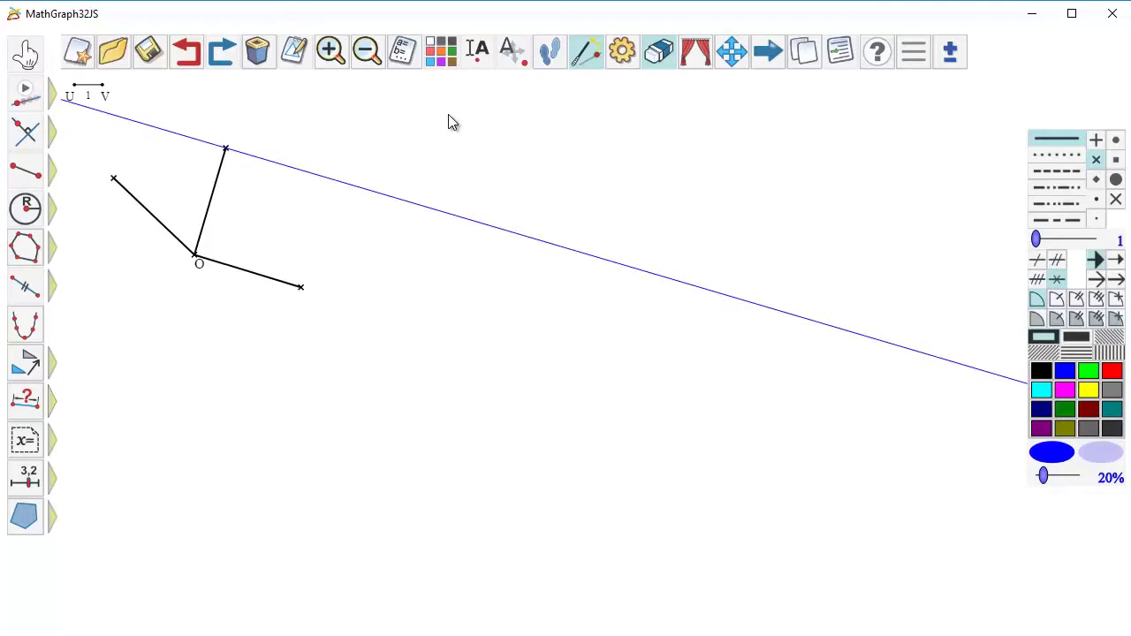
left_click(28, 57)
left_click_drag(229, 152, 240, 175)
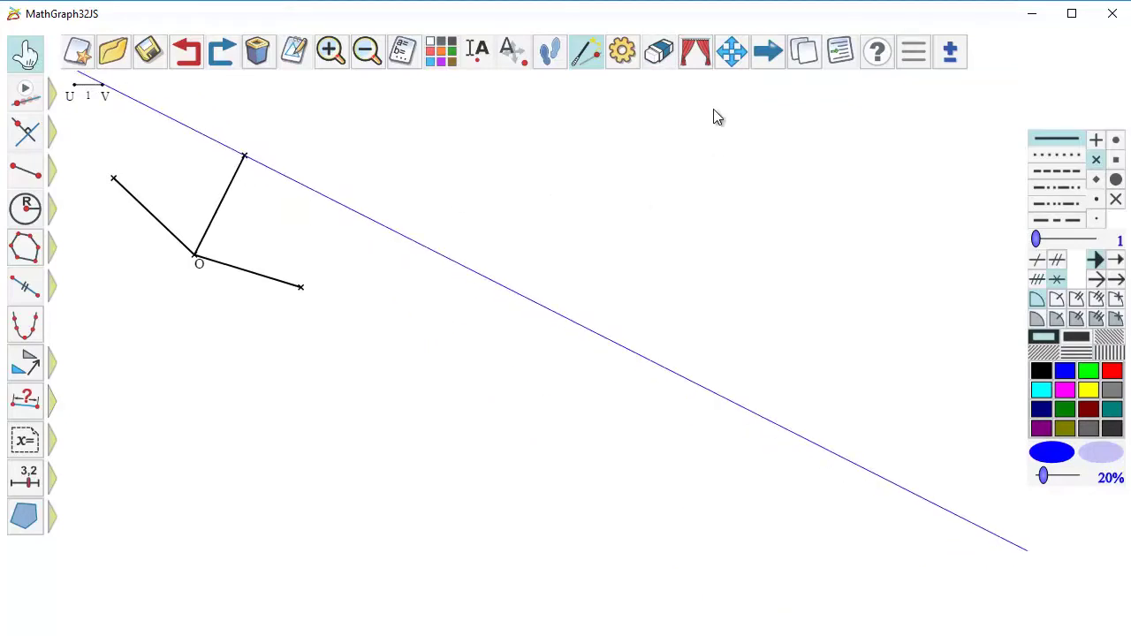
Unmask the circle centred on O.
left_click(696, 55)
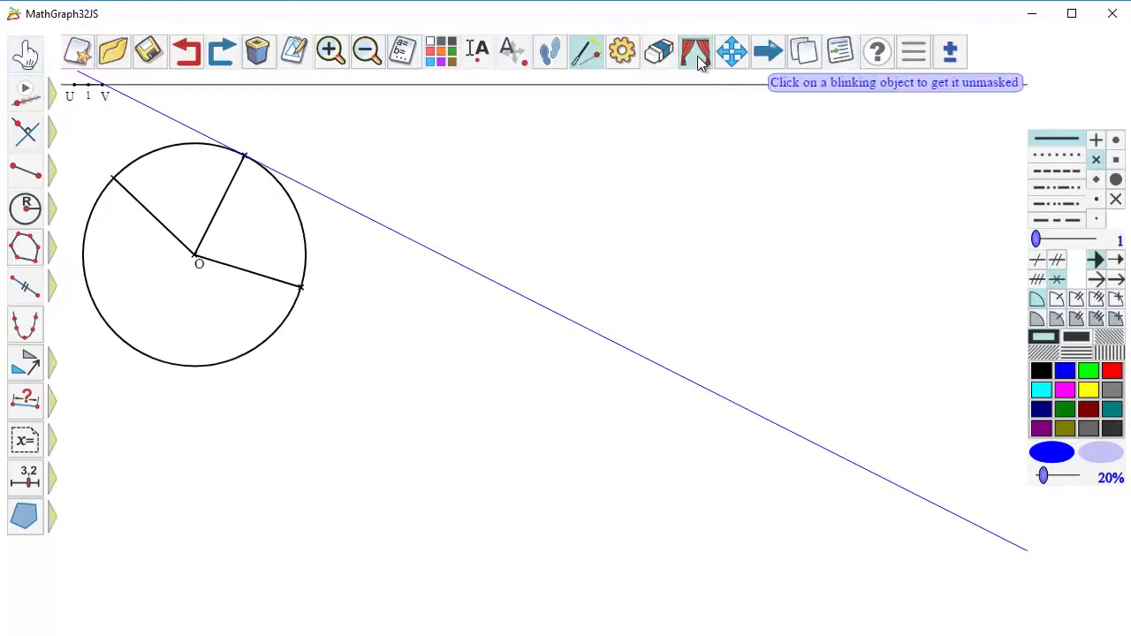
left_click(174, 154)
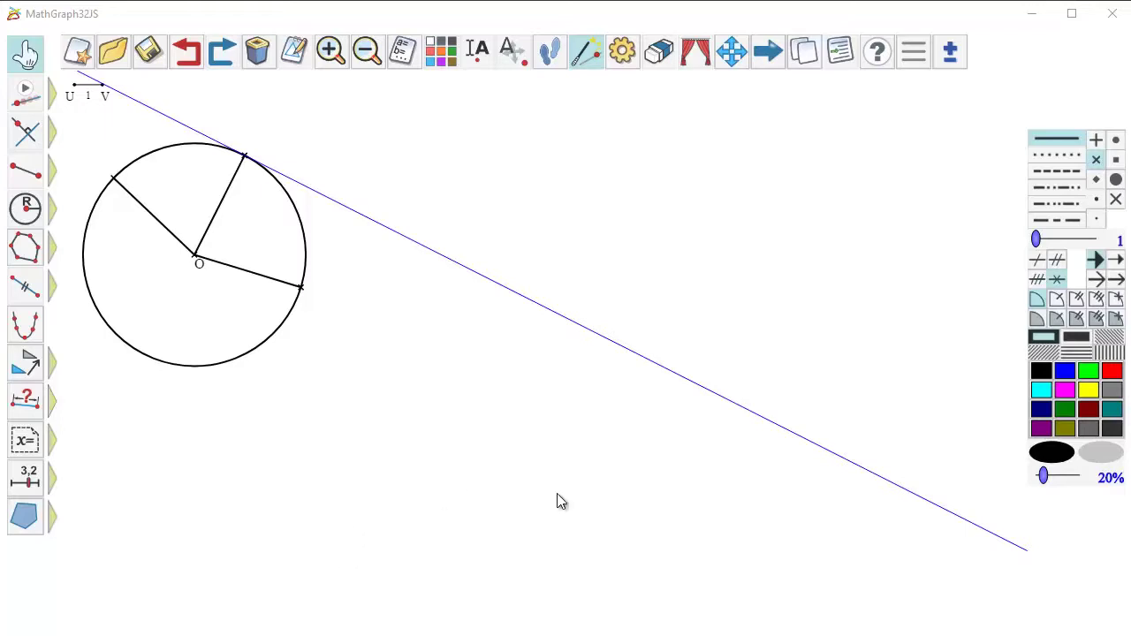
Fill the circle centred on O with a teal surface at 20% opacity.
left_click(1114, 412)
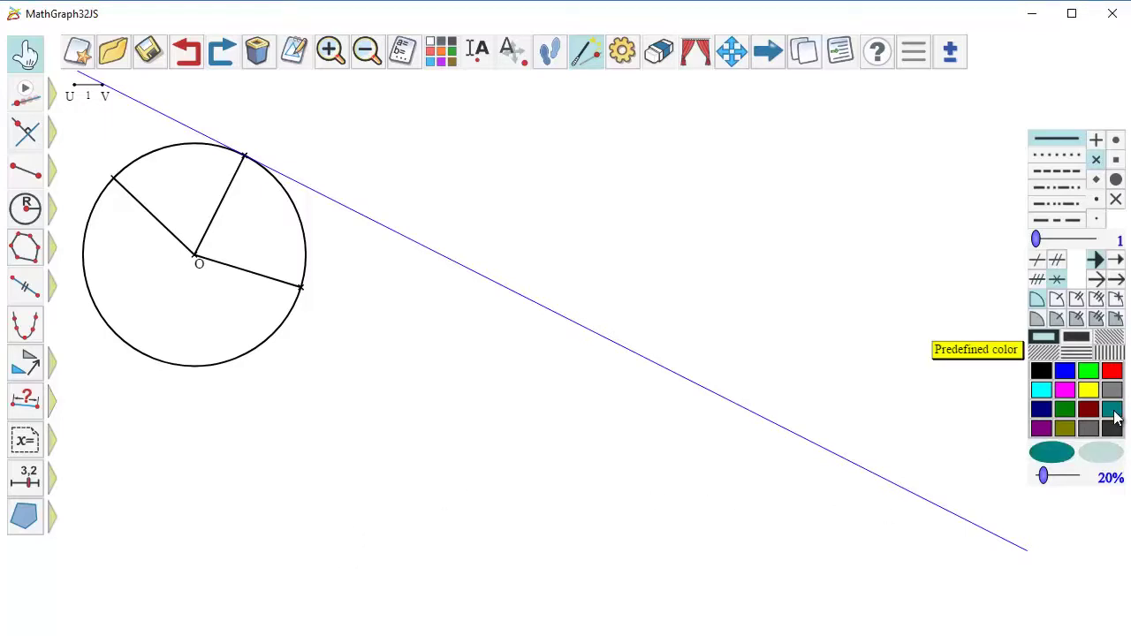
left_click(25, 521)
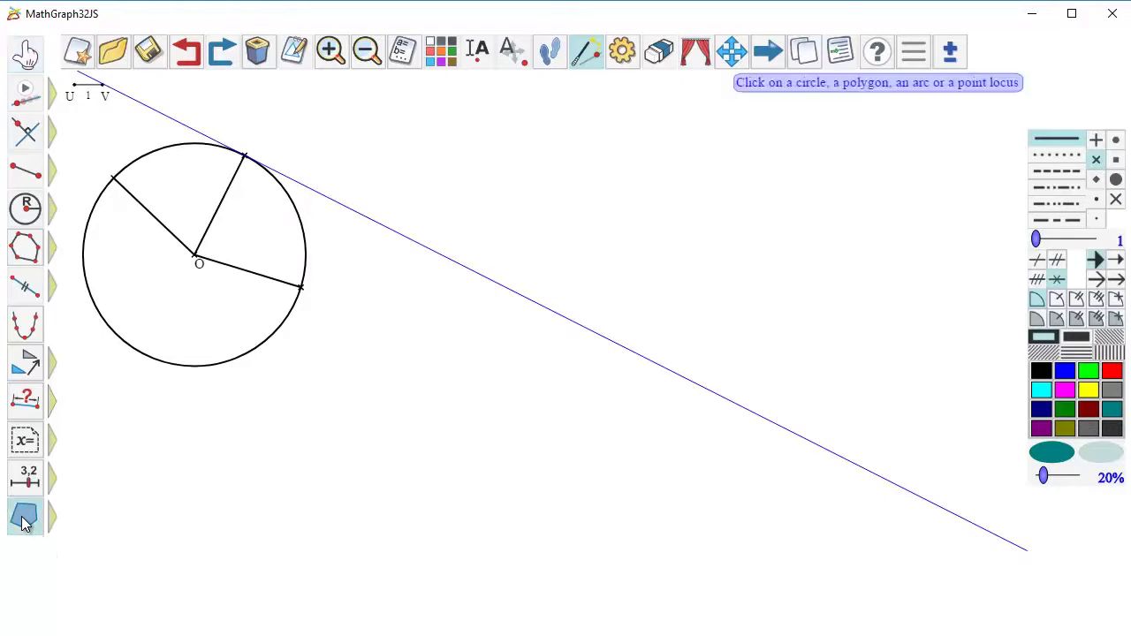
left_click(255, 354)
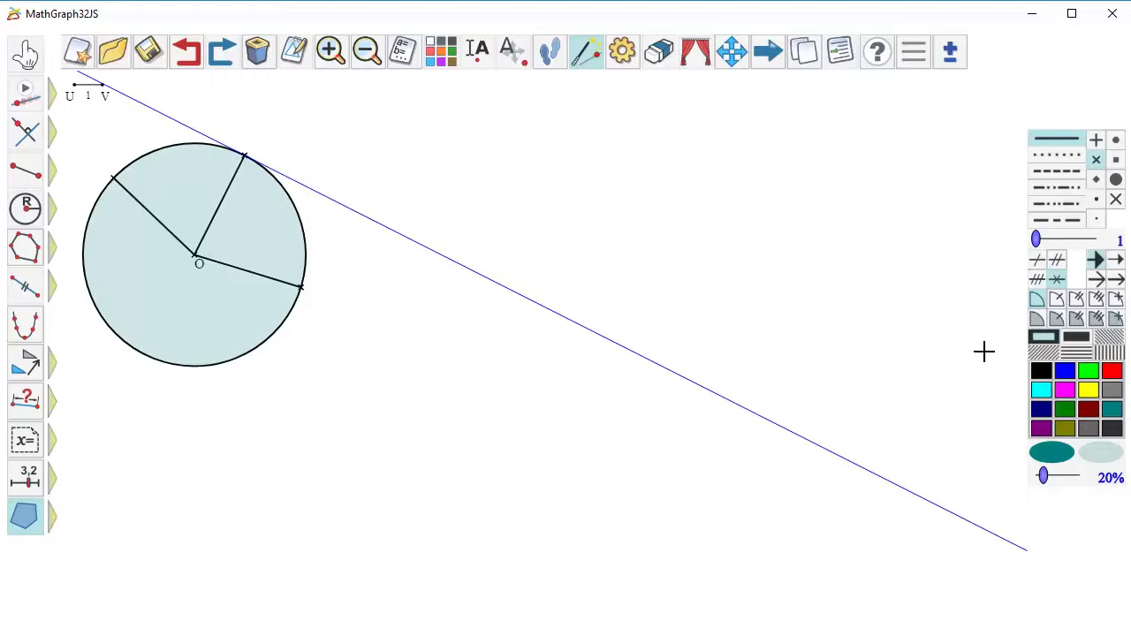
Restyle the circle's surface with magenta rising diagonal hatching, choosing Surface rather than Circle as the object.
left_click(1050, 356)
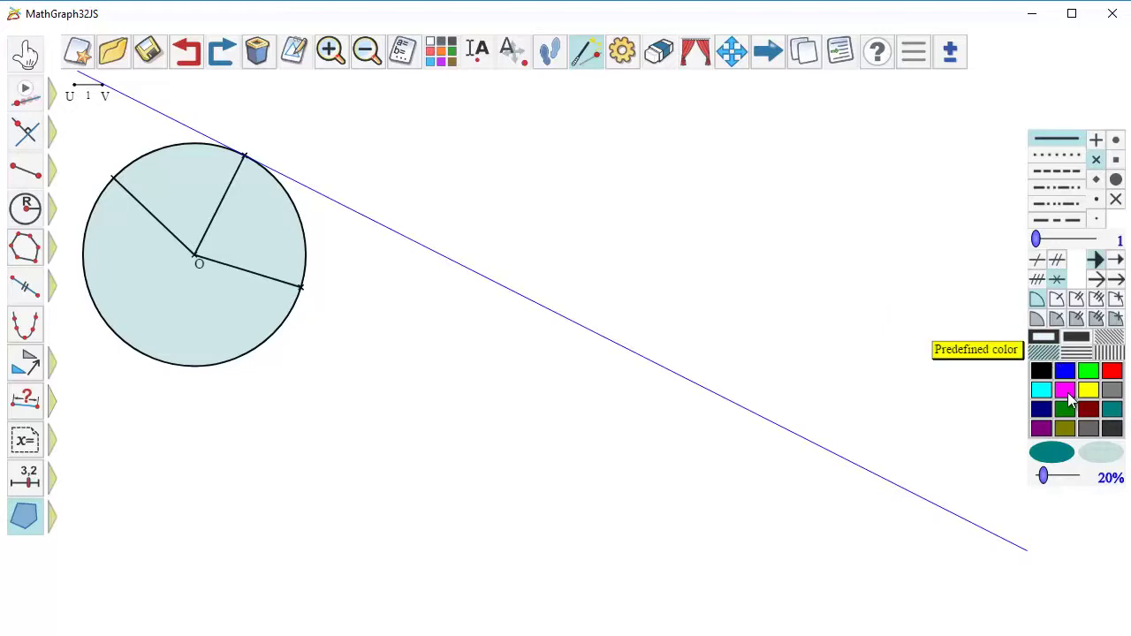
left_click(1066, 392)
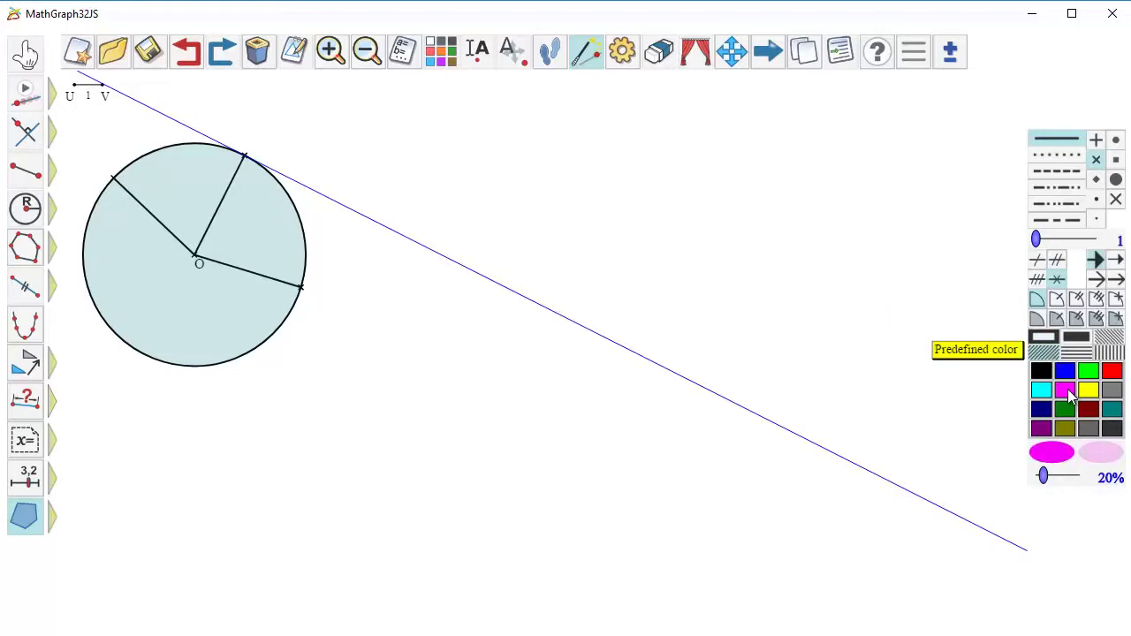
left_click(442, 56)
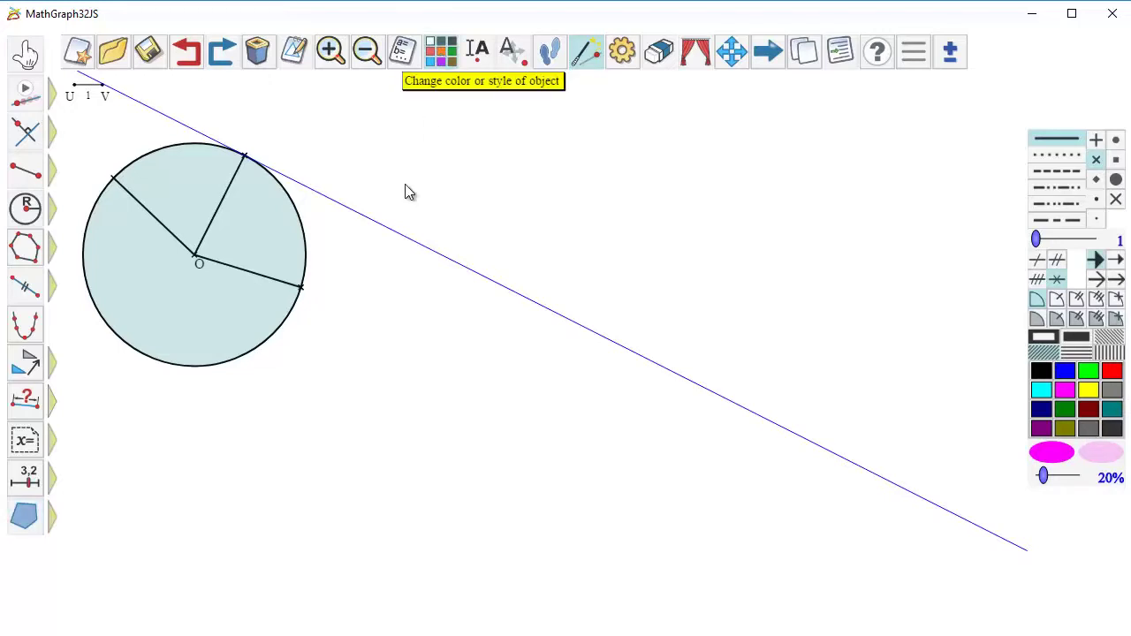
left_click(274, 339)
left_click(545, 283)
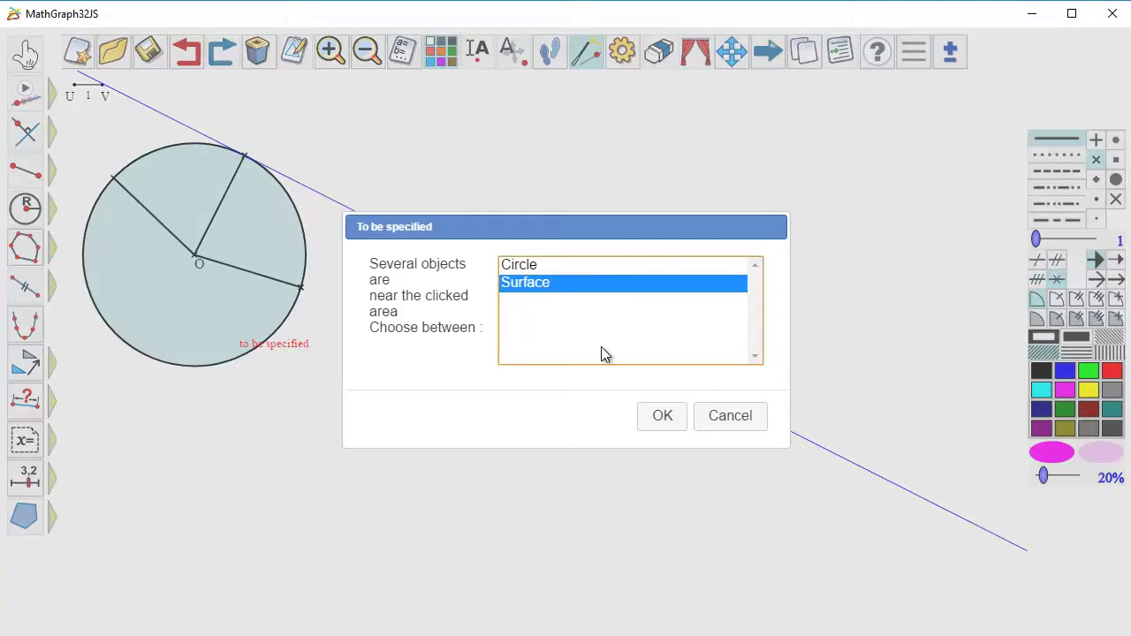
left_click(662, 417)
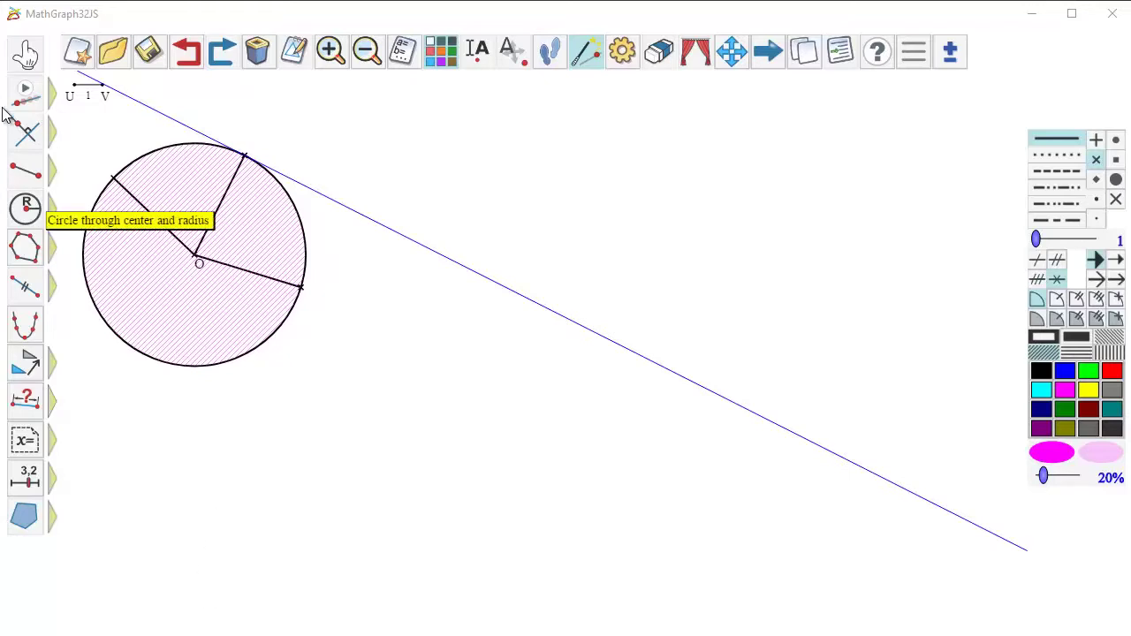
Create two unnamed black free points side by side below the hatched circle.
left_click(52, 94)
left_click(78, 94)
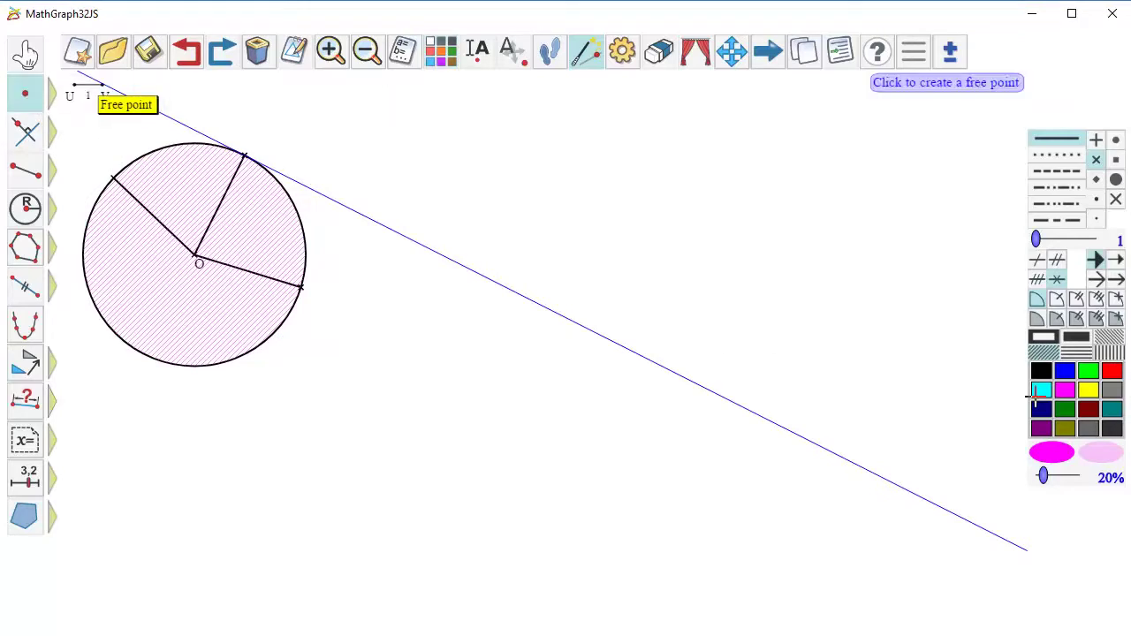
left_click(1041, 373)
left_click(147, 463)
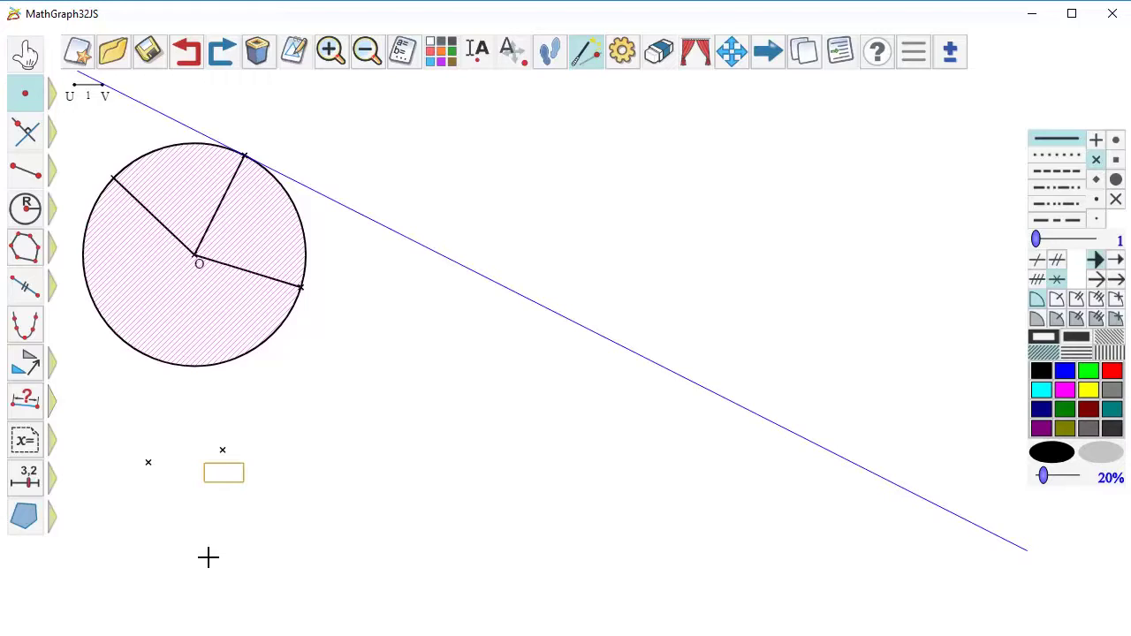
Create three successive images of the circle by translation from the left free point to the right one, each from the previous circle.
left_click(27, 365)
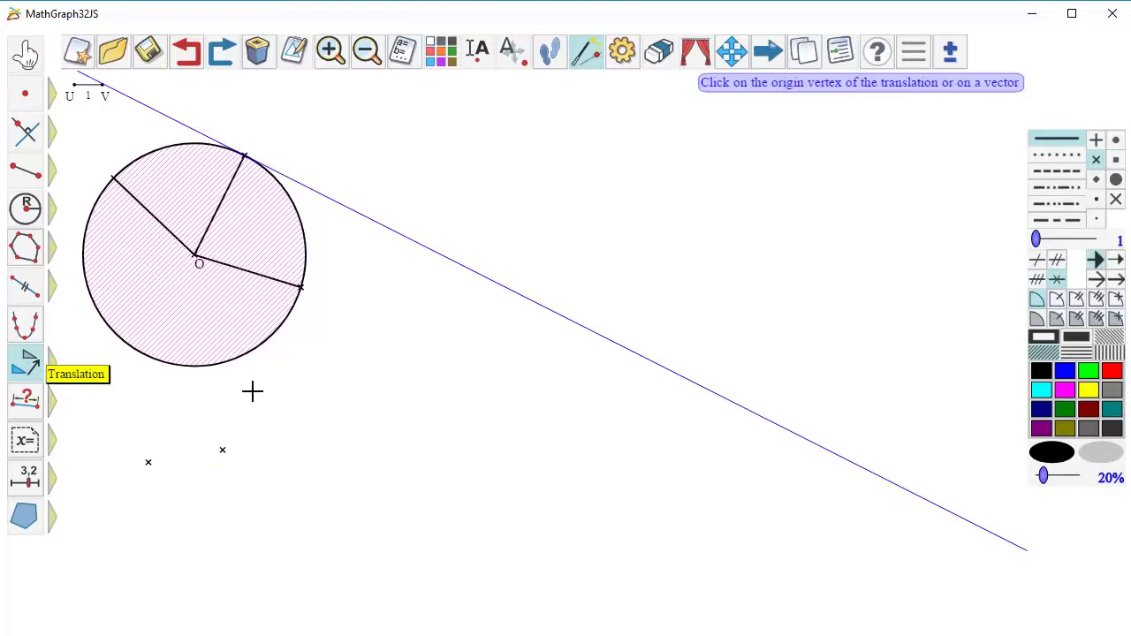
left_click(148, 462)
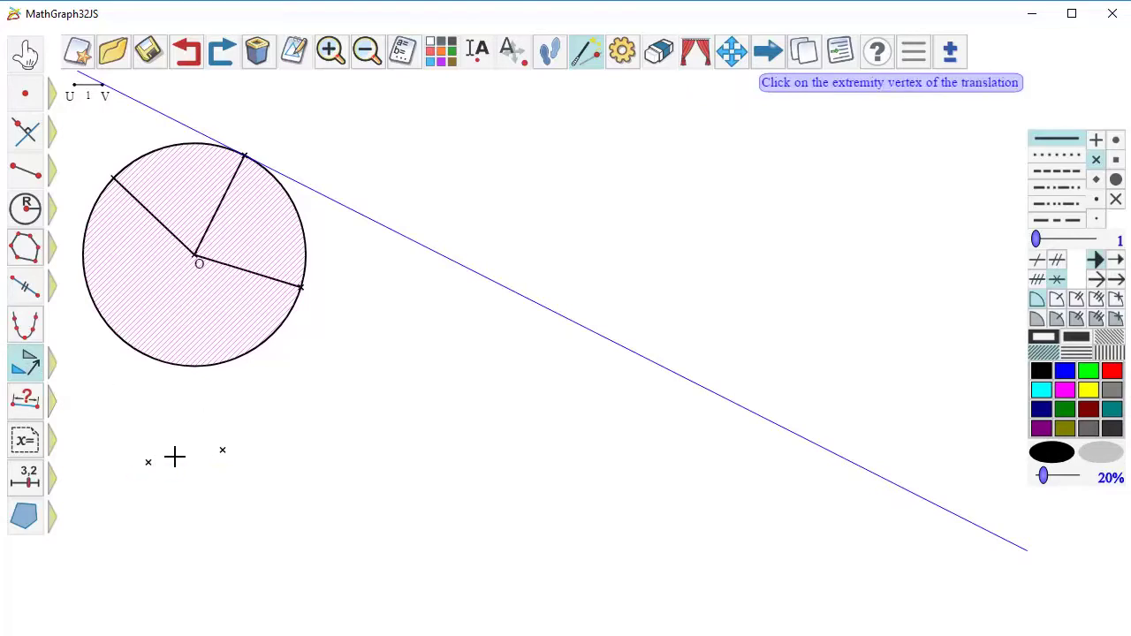
left_click(221, 451)
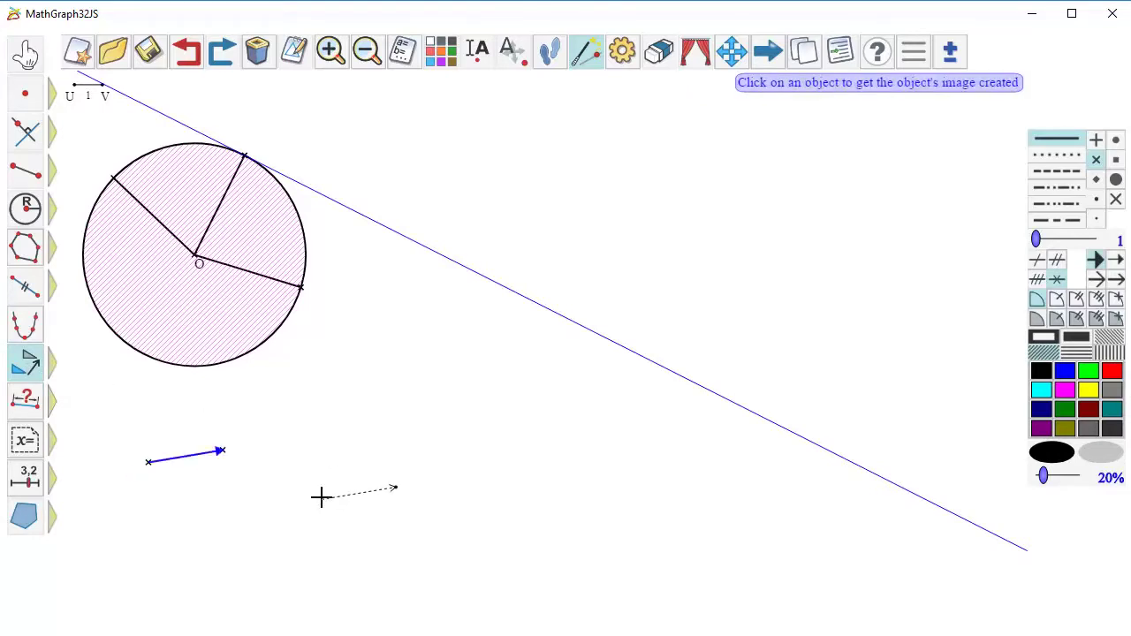
left_click(281, 326)
left_click(357, 306)
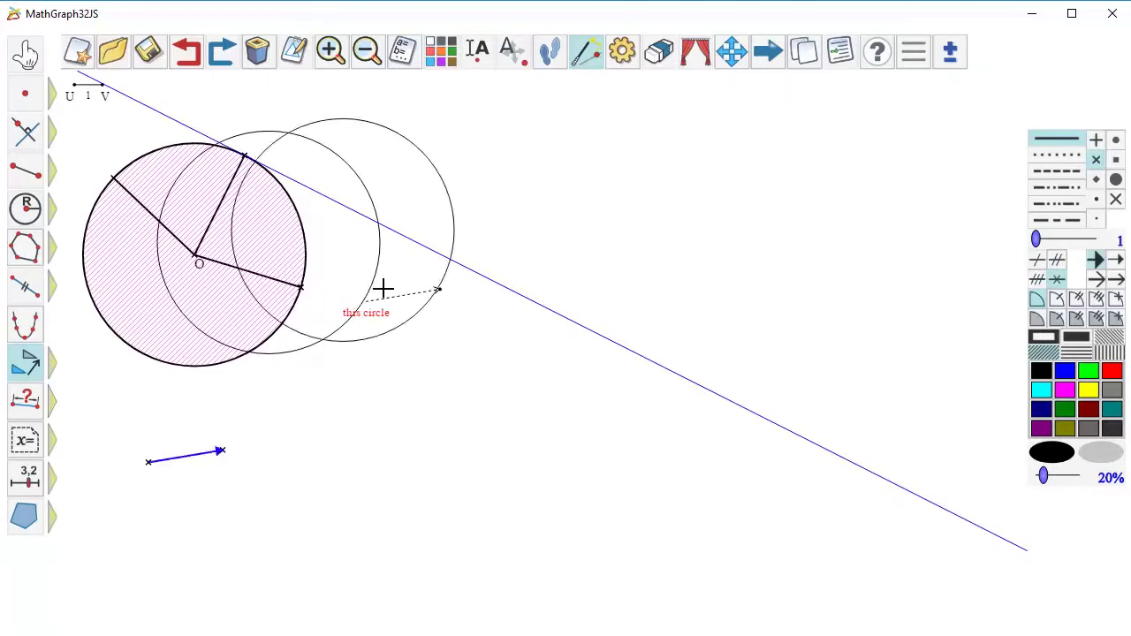
left_click(456, 232)
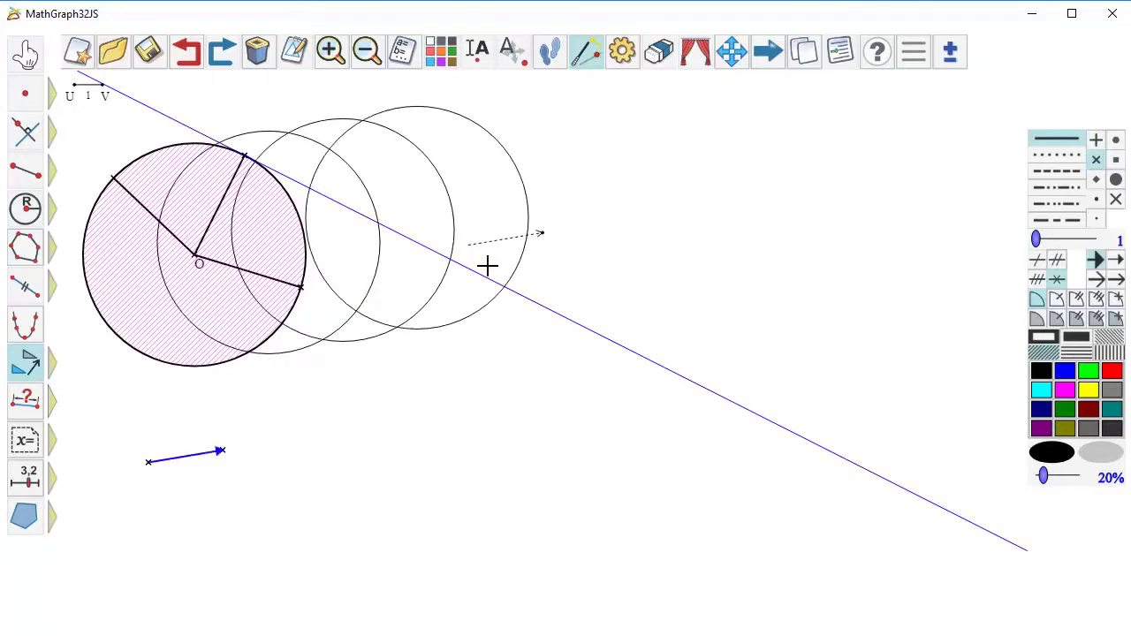
Create two successive black images of the blue line with the same translation.
left_click(545, 305)
left_click(606, 289)
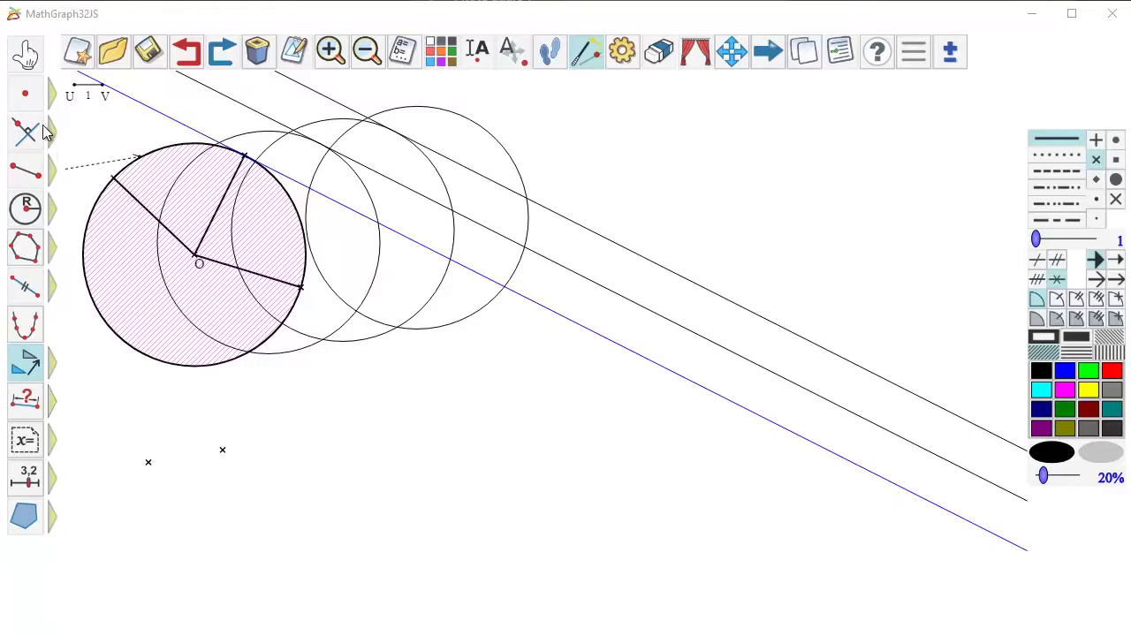
Measure the length between the two free points below the circle.
left_click(26, 400)
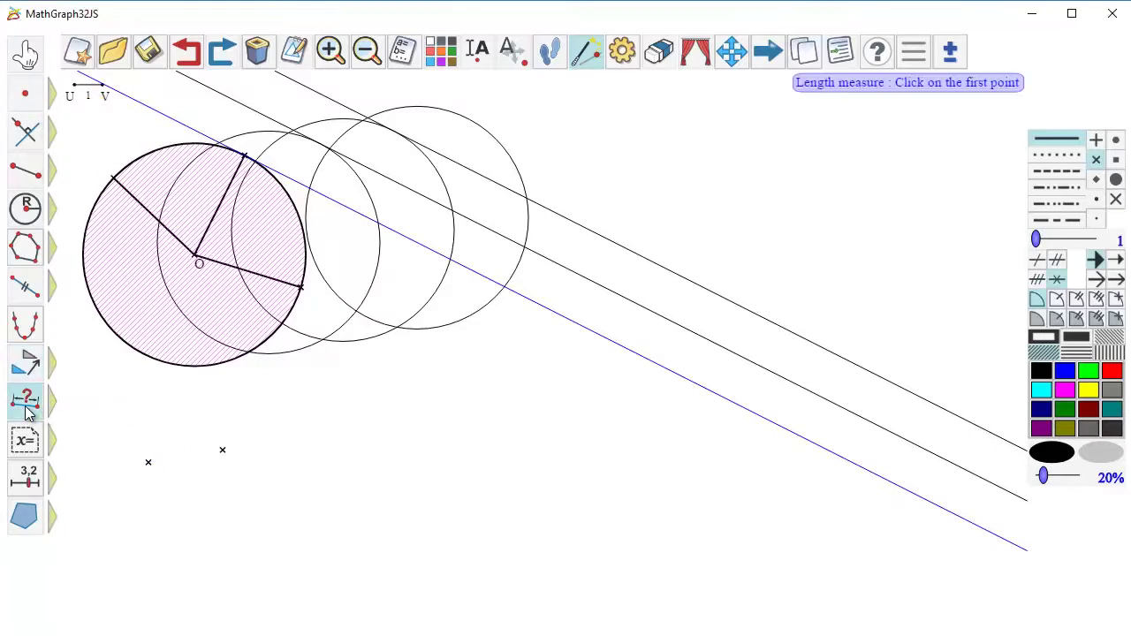
left_click(149, 461)
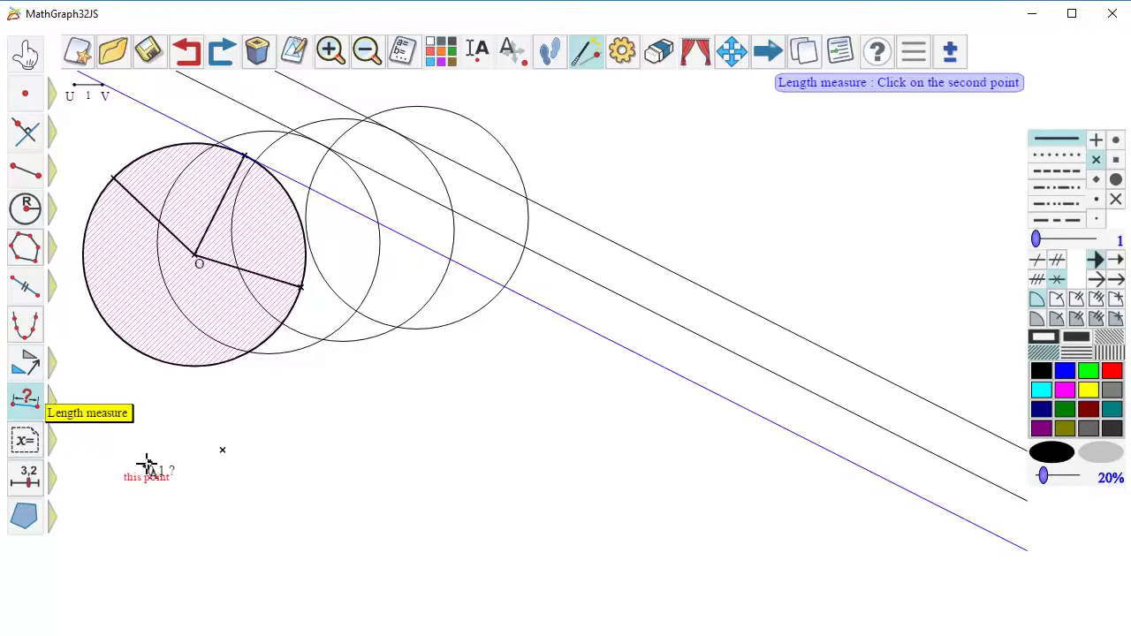
left_click(224, 452)
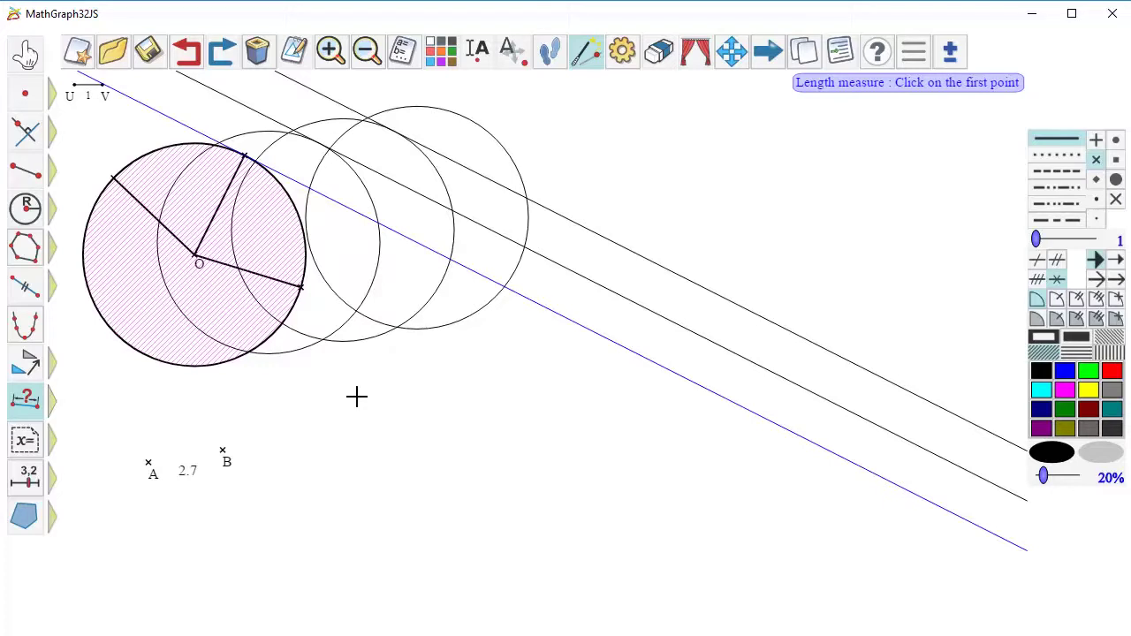
Set the displayed value of length AB to 2 digits.
left_click(296, 52)
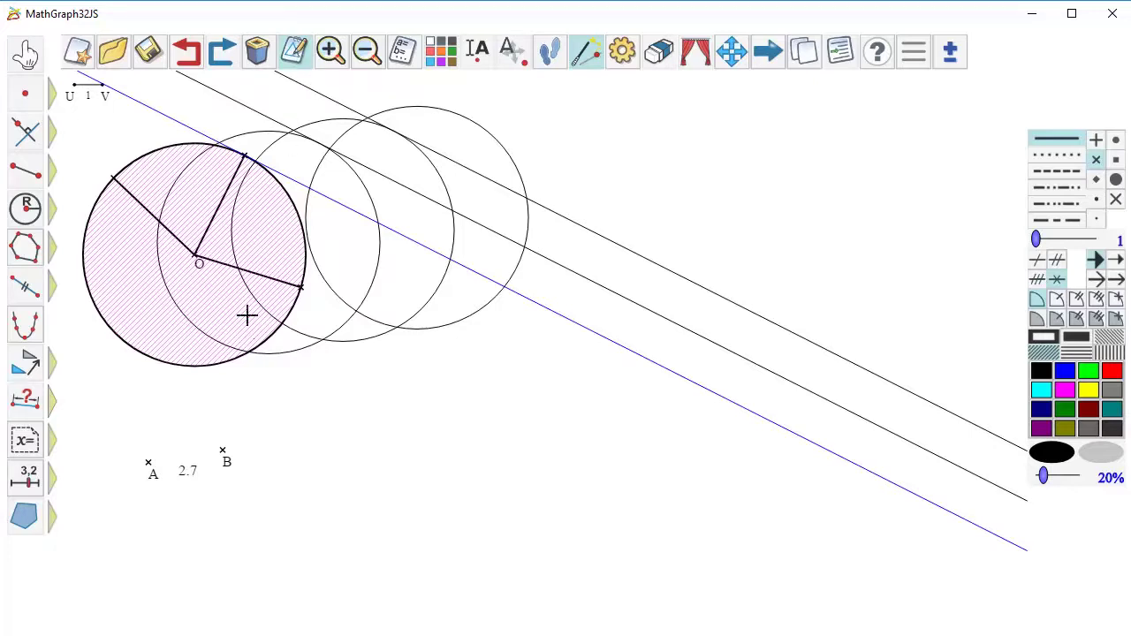
left_click(189, 475)
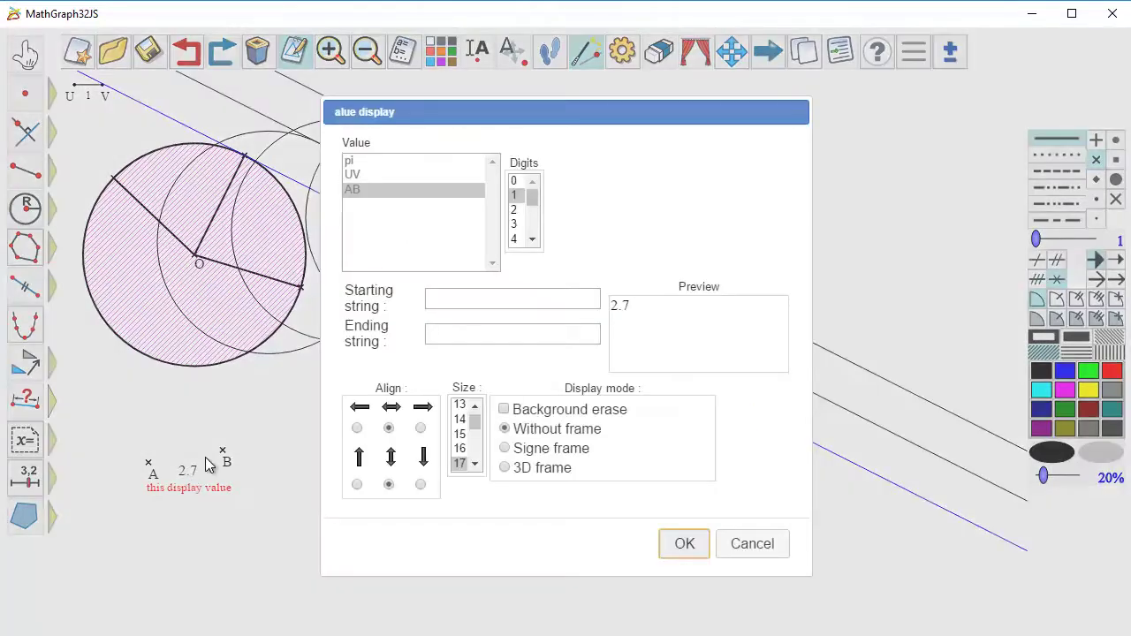
left_click(513, 212)
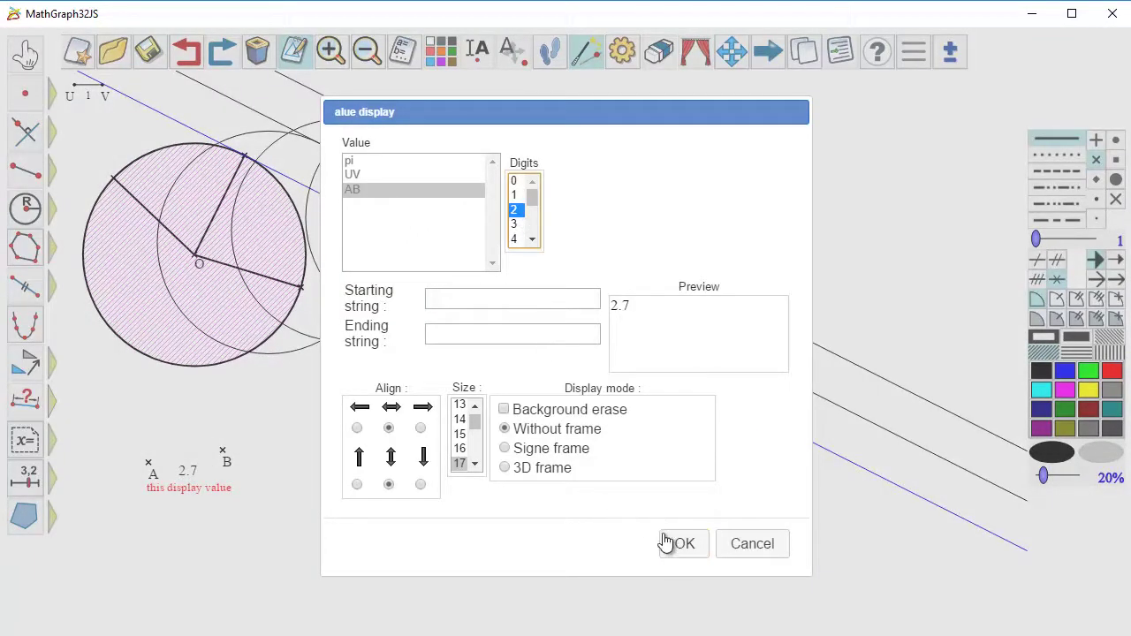
left_click(676, 553)
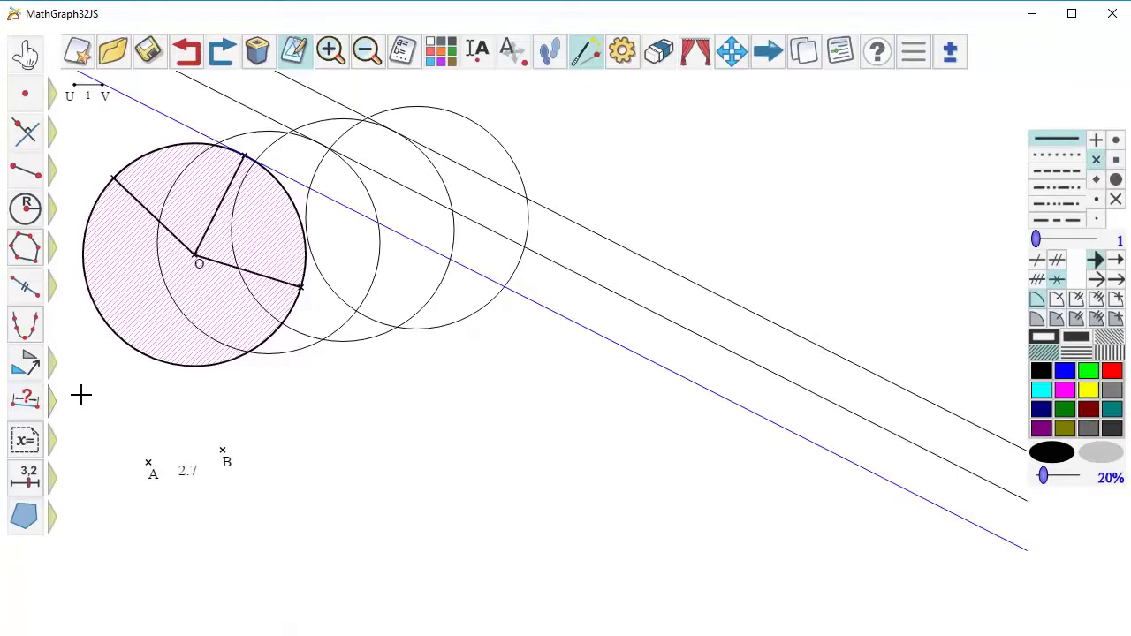
Move free point B slightly up and away from A, making AB about 3.34.
left_click(24, 55)
mouse_move(225, 452)
left_mouse_down()
mouse_move(285, 455)
mouse_move(275, 468)
mouse_move(220, 444)
mouse_move(220, 463)
mouse_move(240, 442)
left_mouse_up()
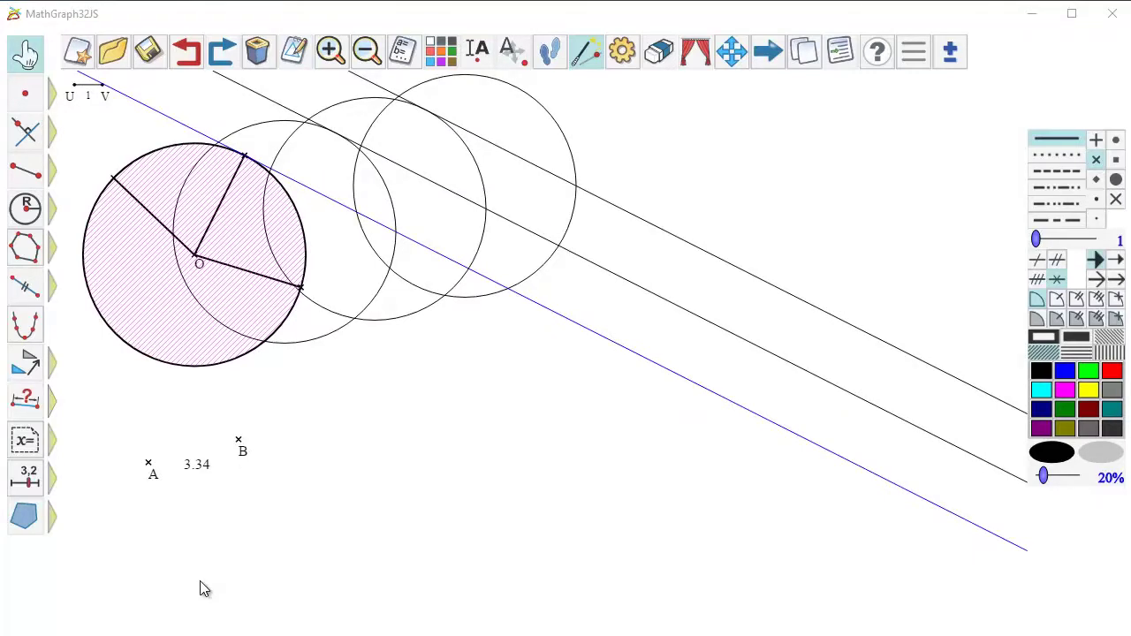
Place an unnamed free point to the right of B and draw a circle centred on it with radius AB/2.
left_click(27, 96)
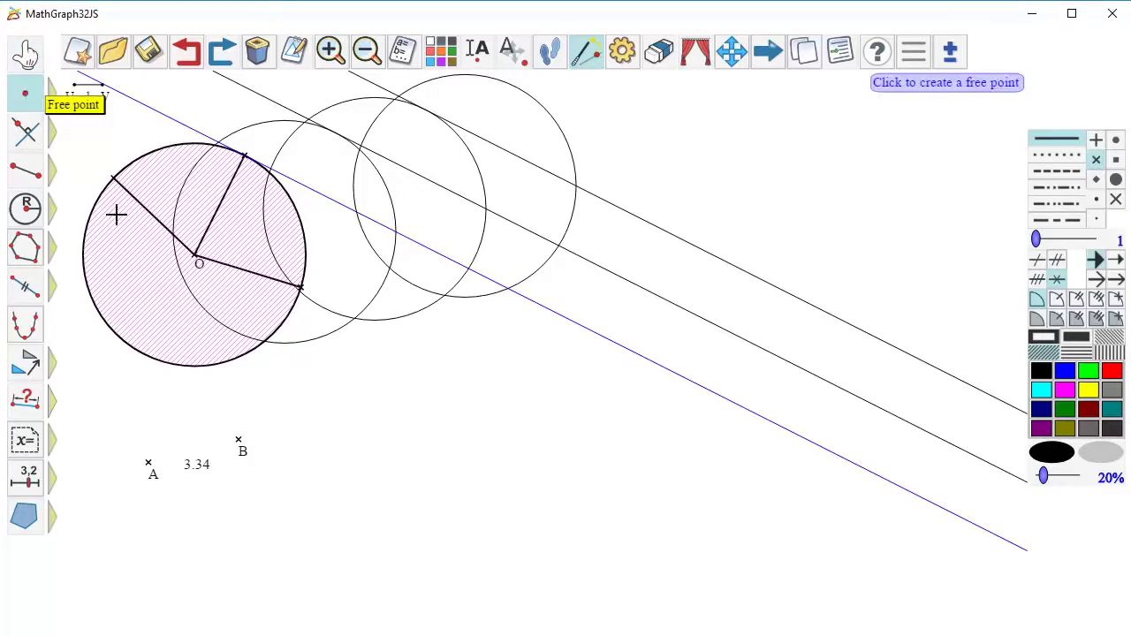
left_click(378, 446)
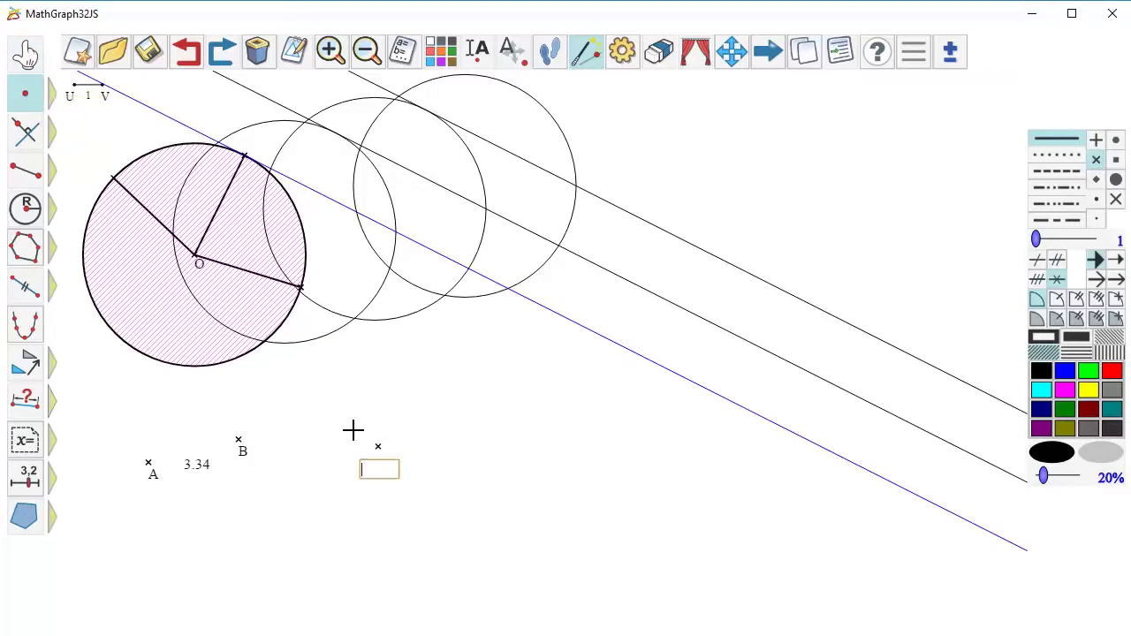
left_click(25, 215)
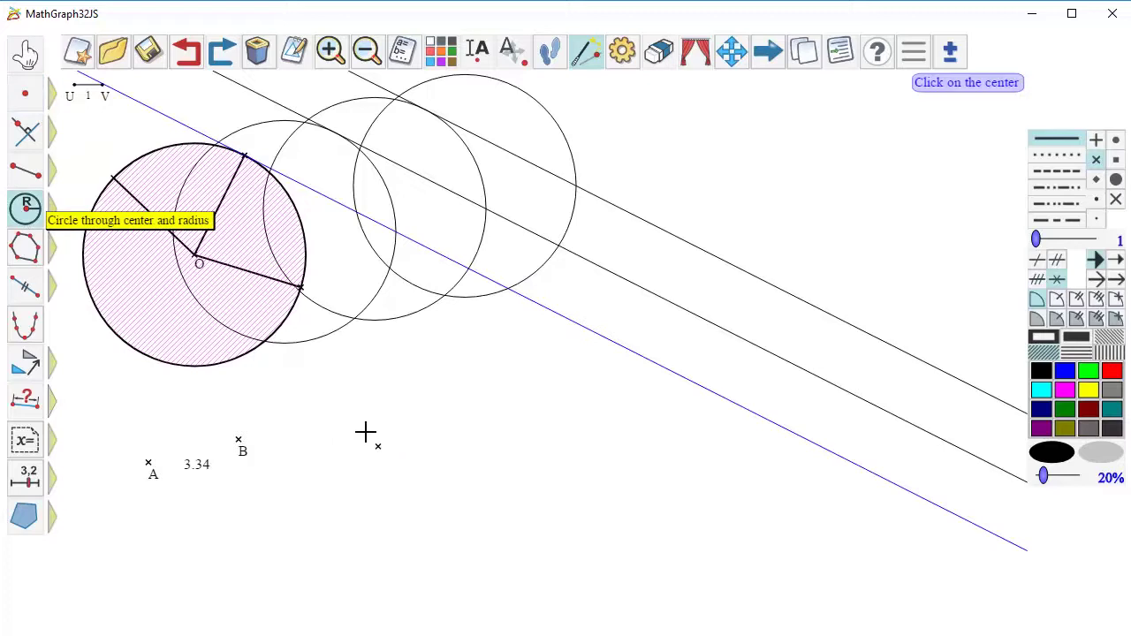
left_click(378, 446)
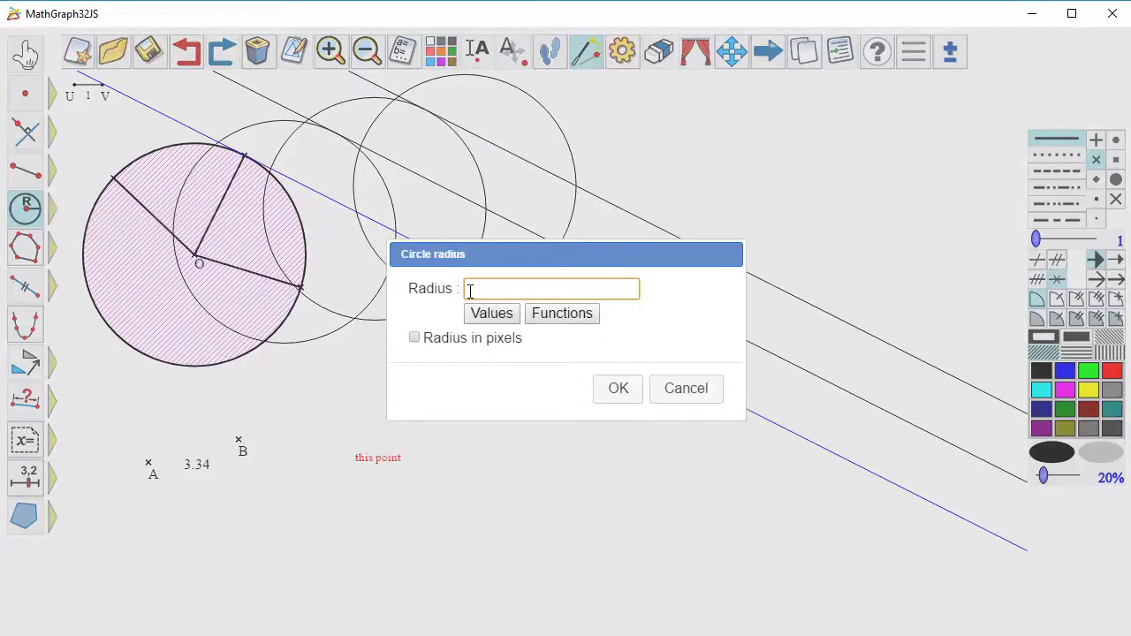
left_click(484, 320)
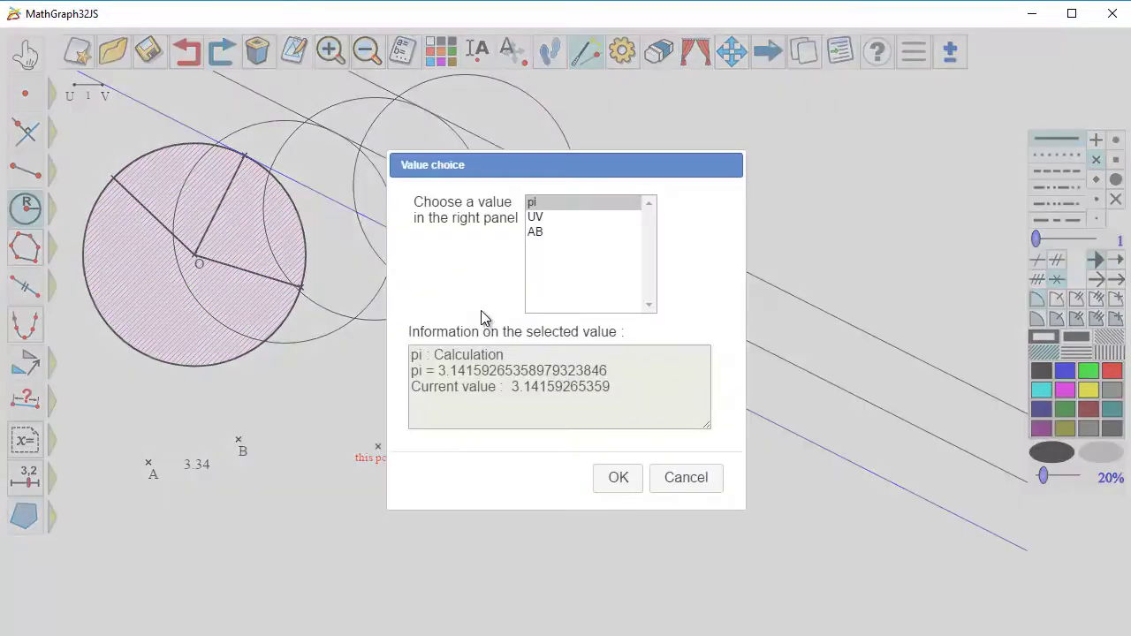
left_click(537, 232)
left_click(629, 475)
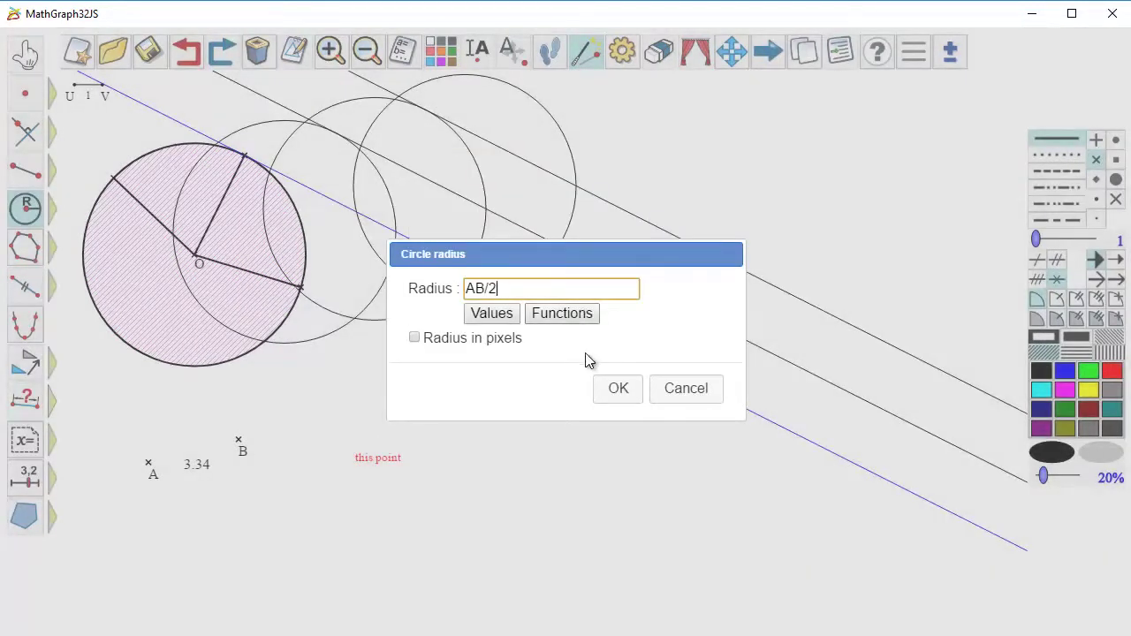
left_click(621, 394)
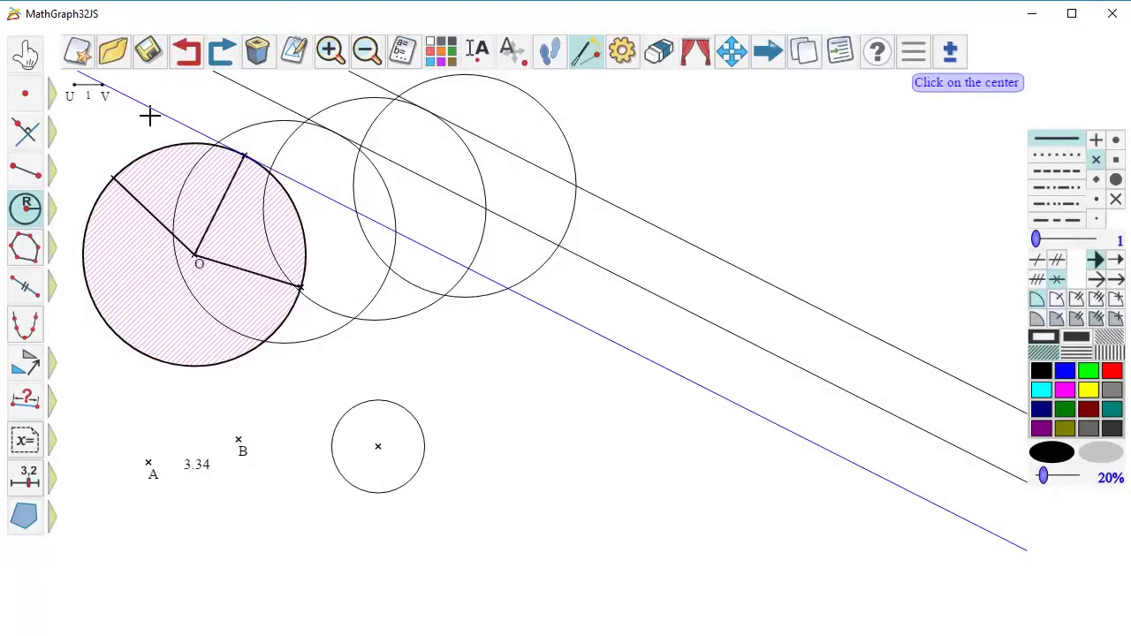
Move free point B farther away from A, making AB about 4.53.
left_click(25, 62)
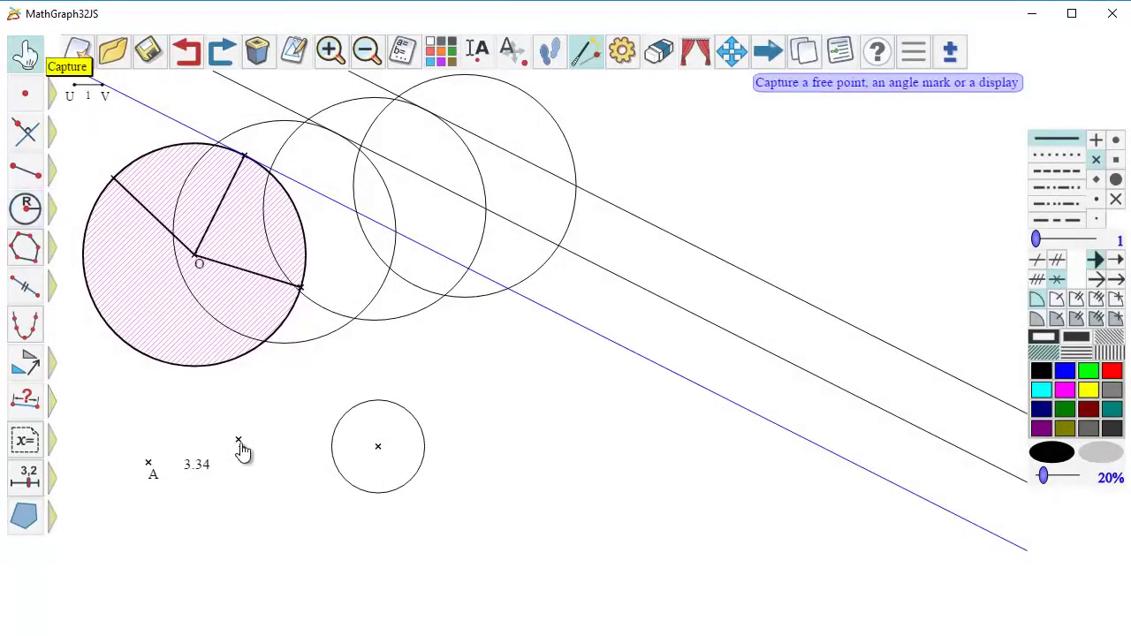
left_click_drag(244, 451, 279, 468)
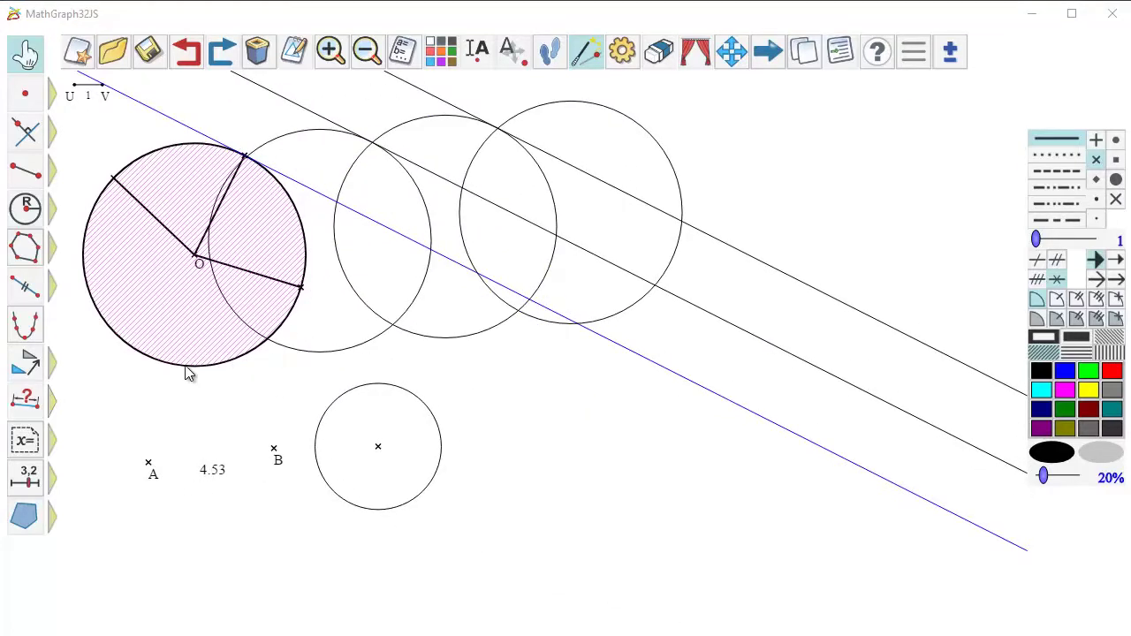
Draw a five-vertex polygon on new free points over the translated circles and close it.
left_click(25, 249)
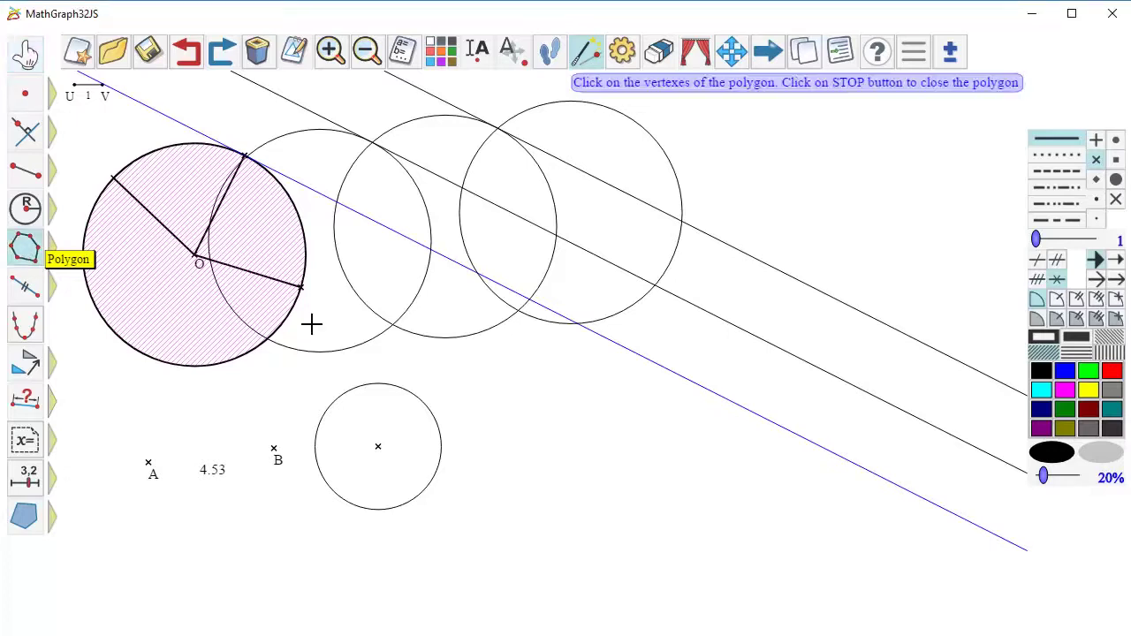
left_click(450, 238)
left_click(454, 383)
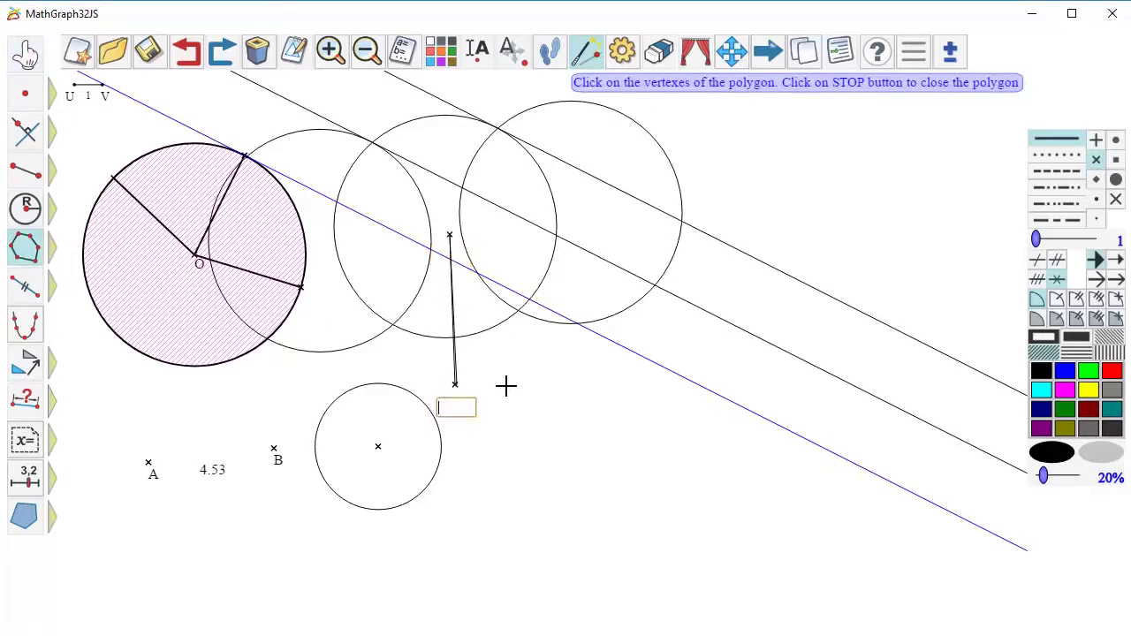
left_click(639, 399)
left_click(697, 280)
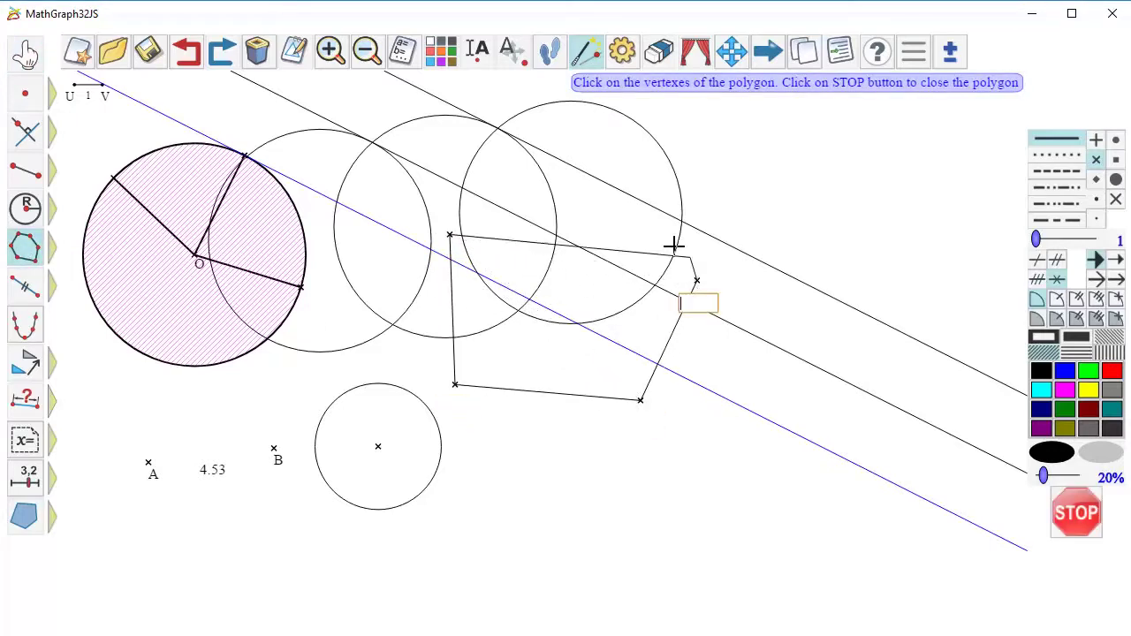
left_click(593, 187)
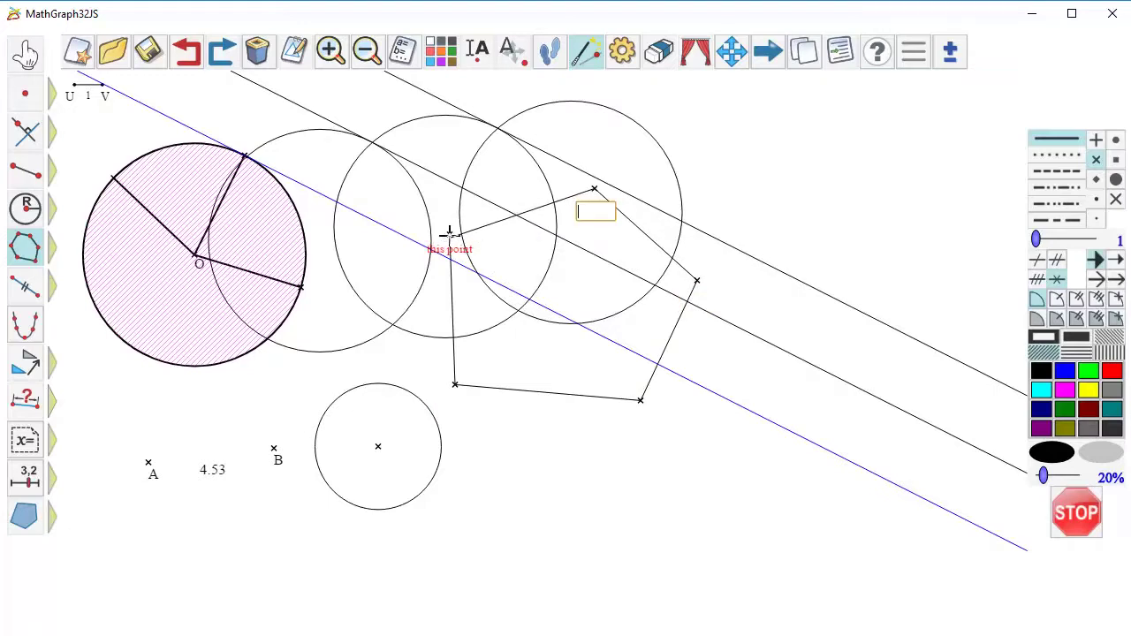
left_click(1069, 508)
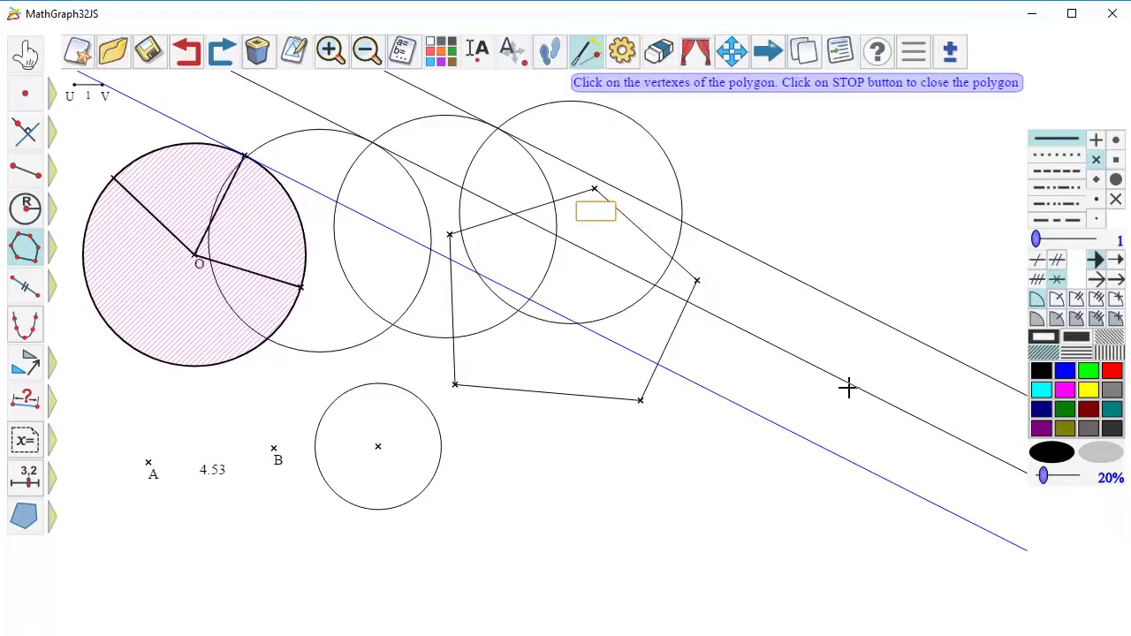
Measure, in dark red, the non-oriented angle at the polygon's lower-right vertex between its two adjacent sides.
left_click(1089, 409)
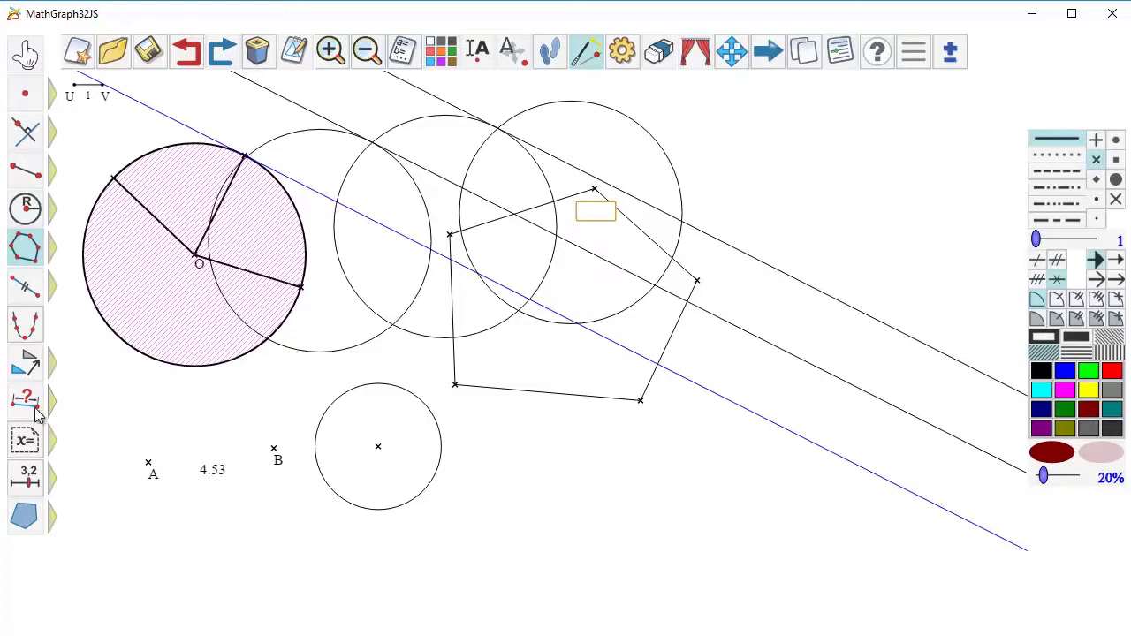
mouse_move(36, 404)
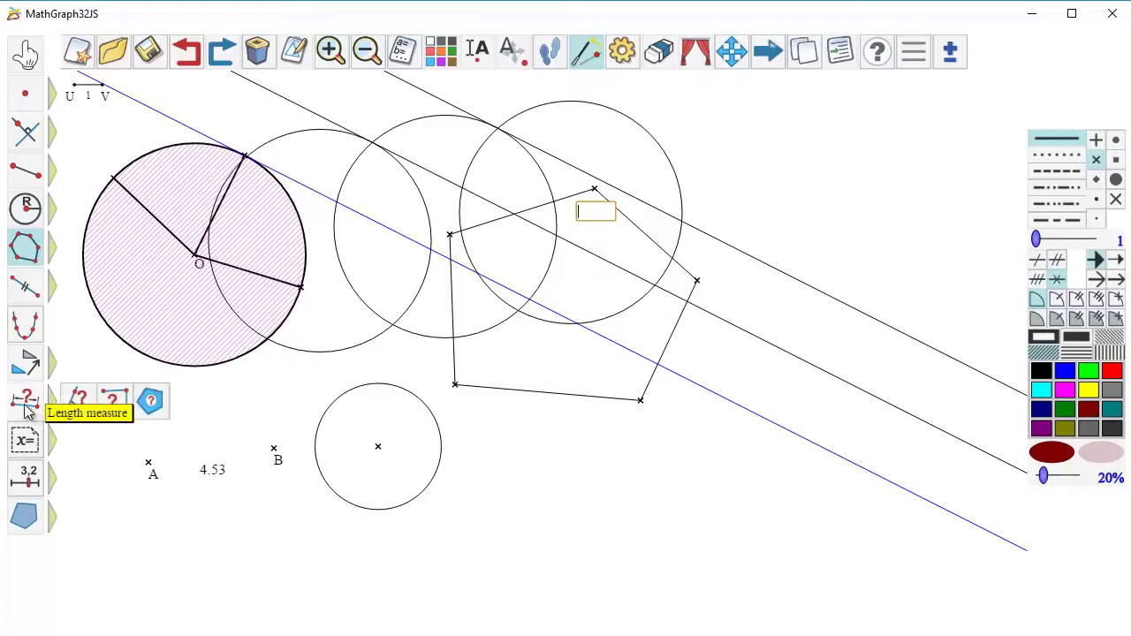
left_click(80, 403)
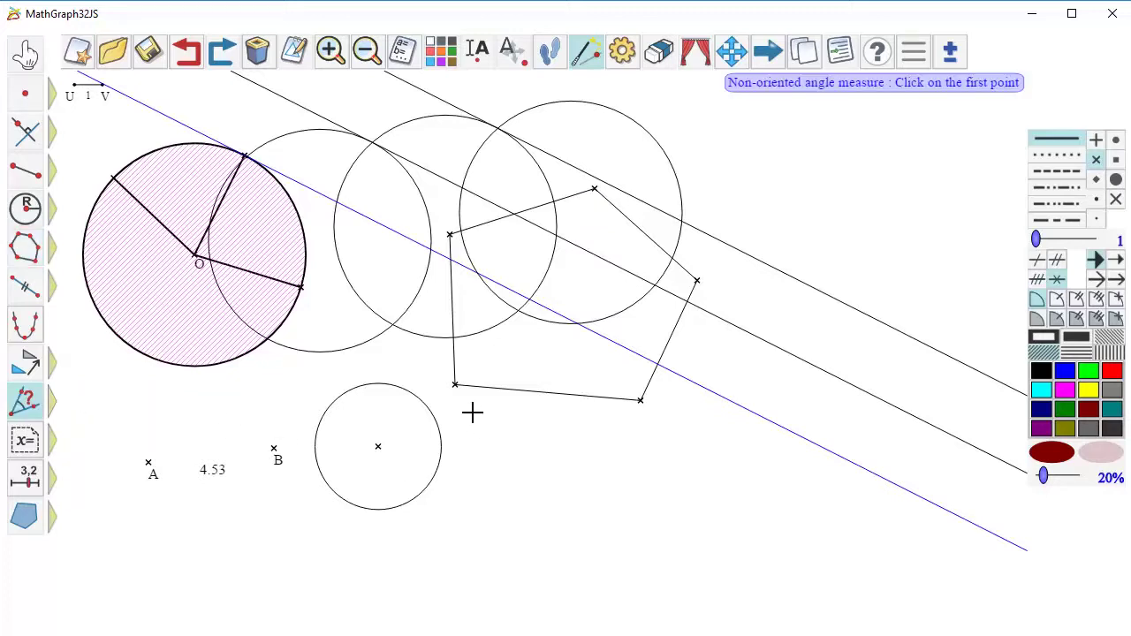
left_click(455, 385)
left_click(641, 400)
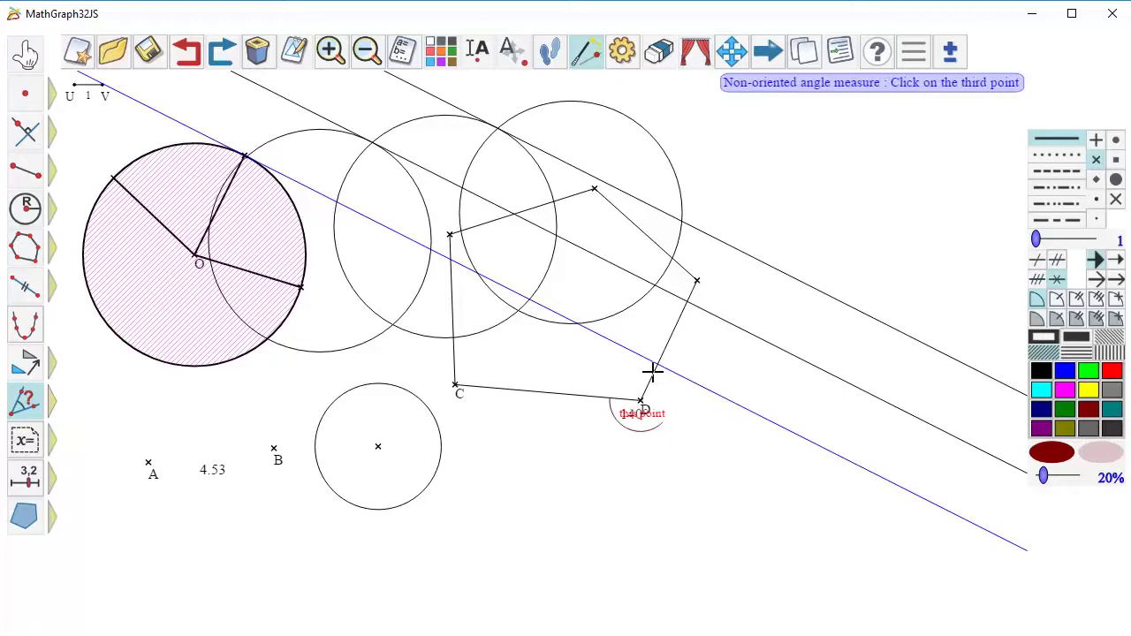
left_click(697, 282)
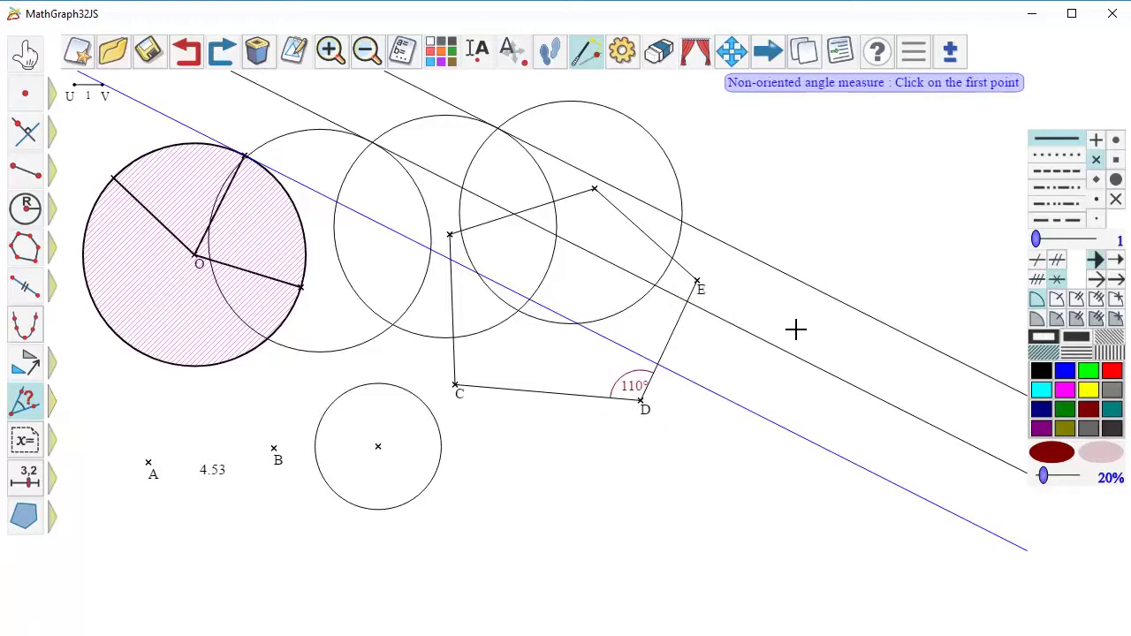
Restyle the polygon's angle mark as dark green, filled and with a single tick.
left_click(1062, 407)
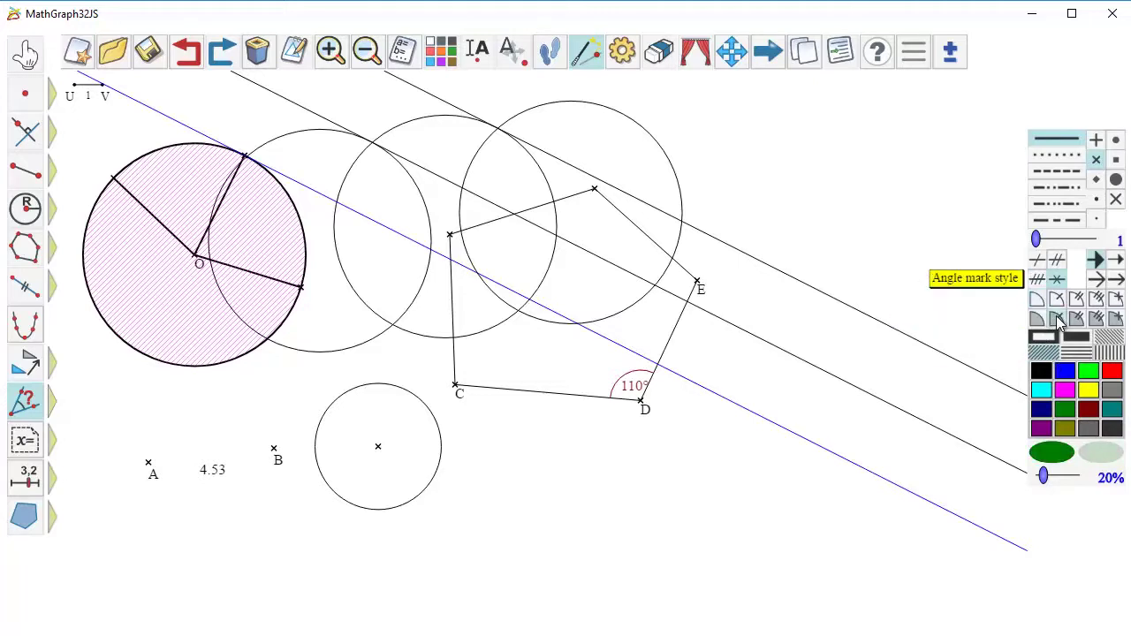
left_click(449, 64)
left_click(626, 376)
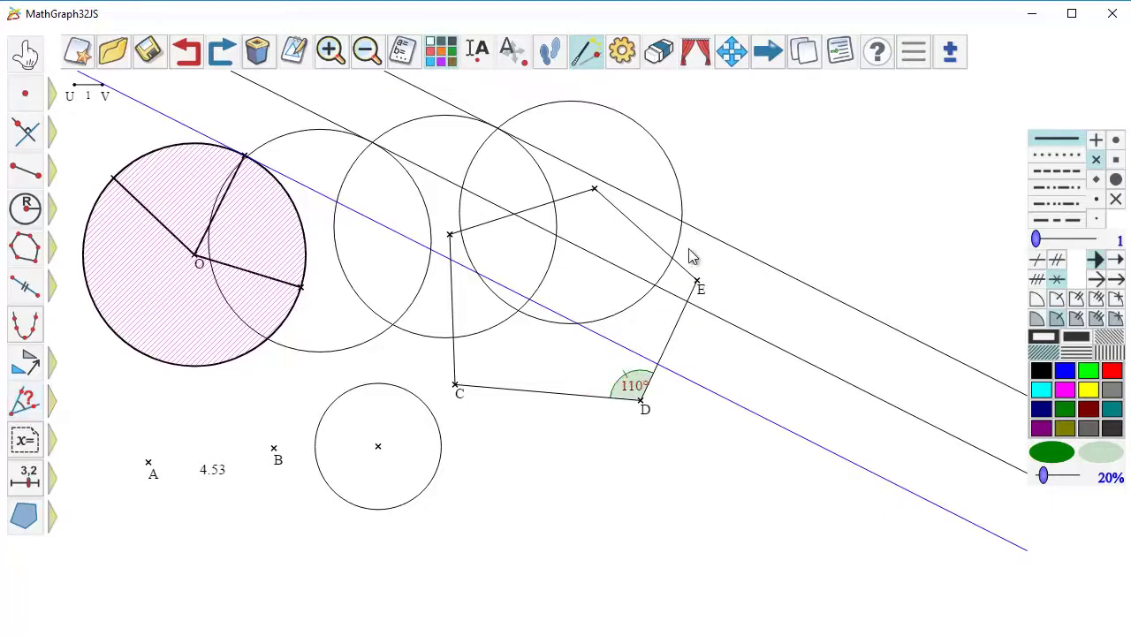
left_click(303, 634)
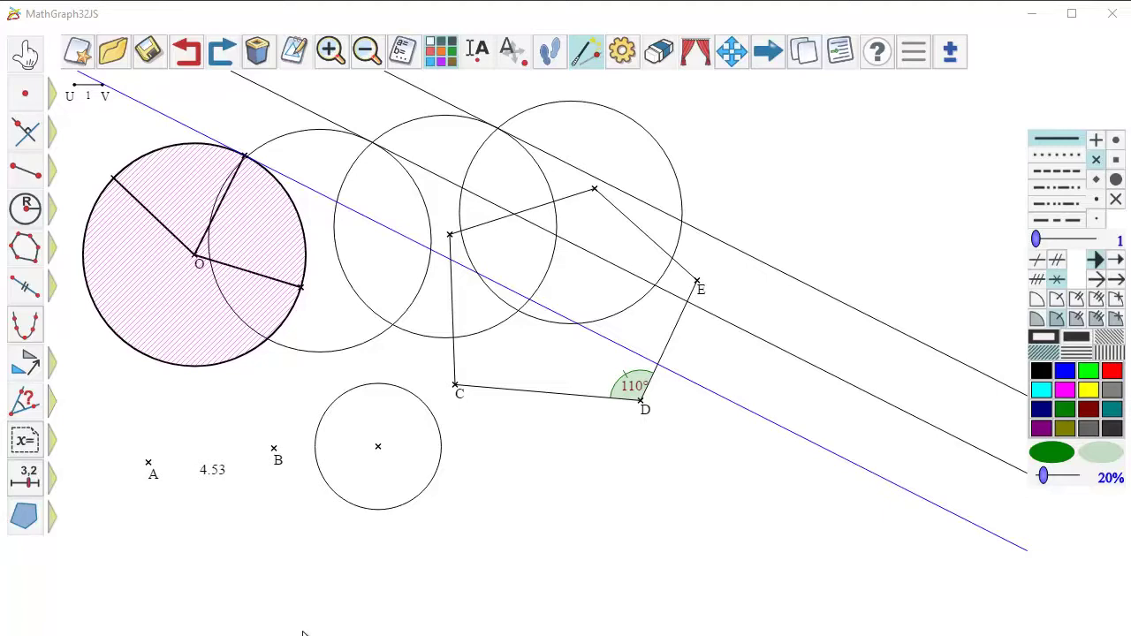
Create a new figure without frame and with unity length, keeping degrees as the angle unit.
left_click(79, 53)
left_click(684, 367)
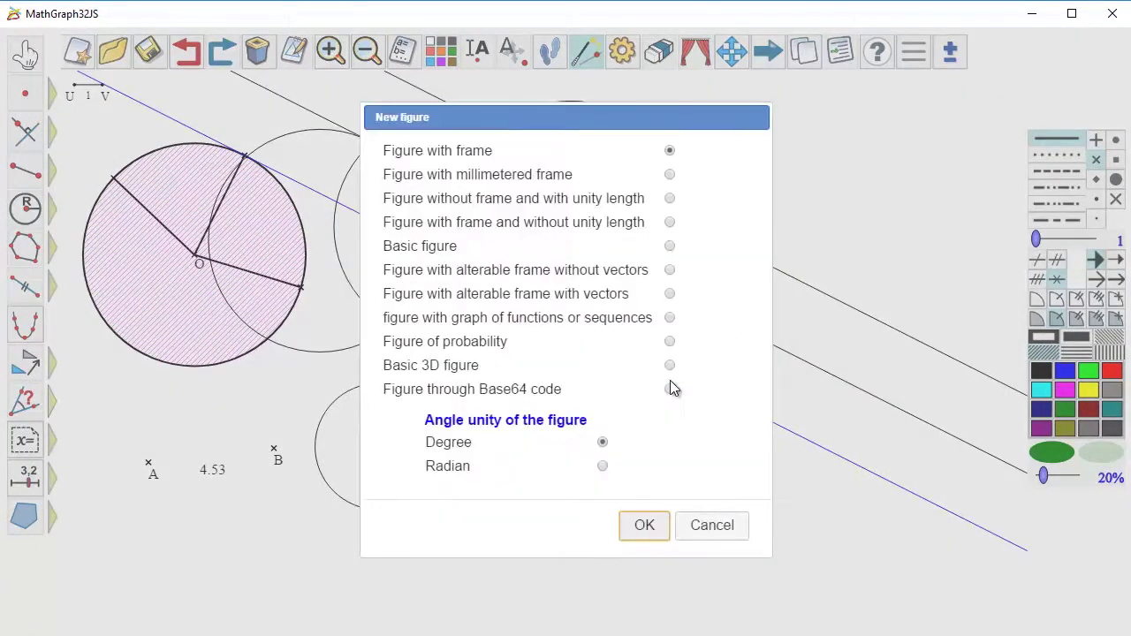
left_click(671, 201)
left_click(640, 528)
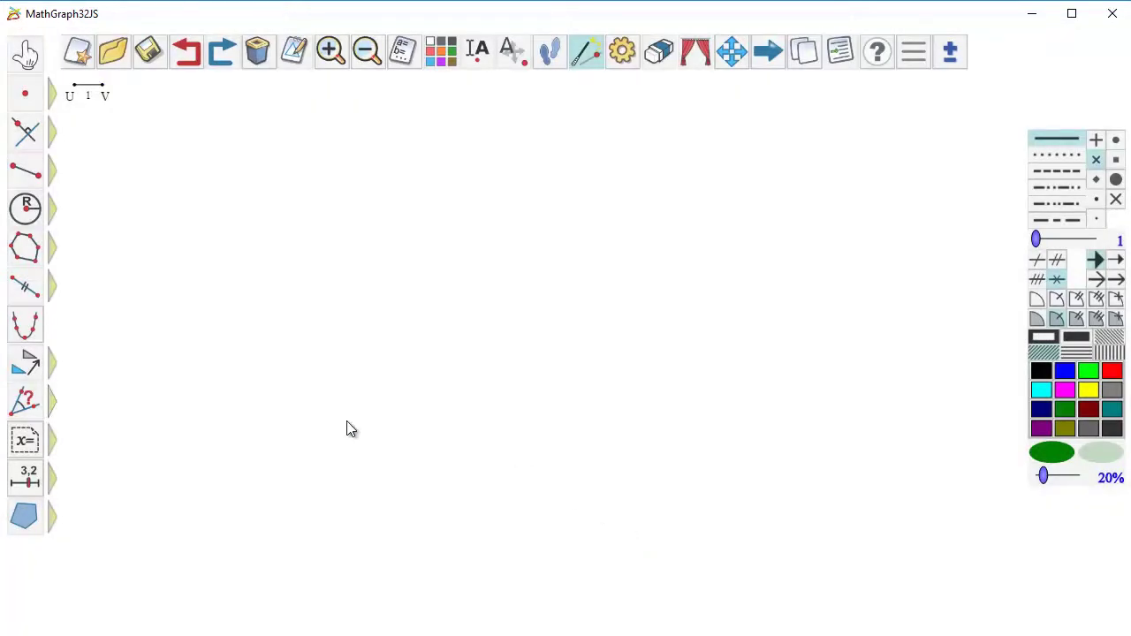
Start a horizontal cursor just below unit segment UV, with big size and graduations.
left_click(26, 480)
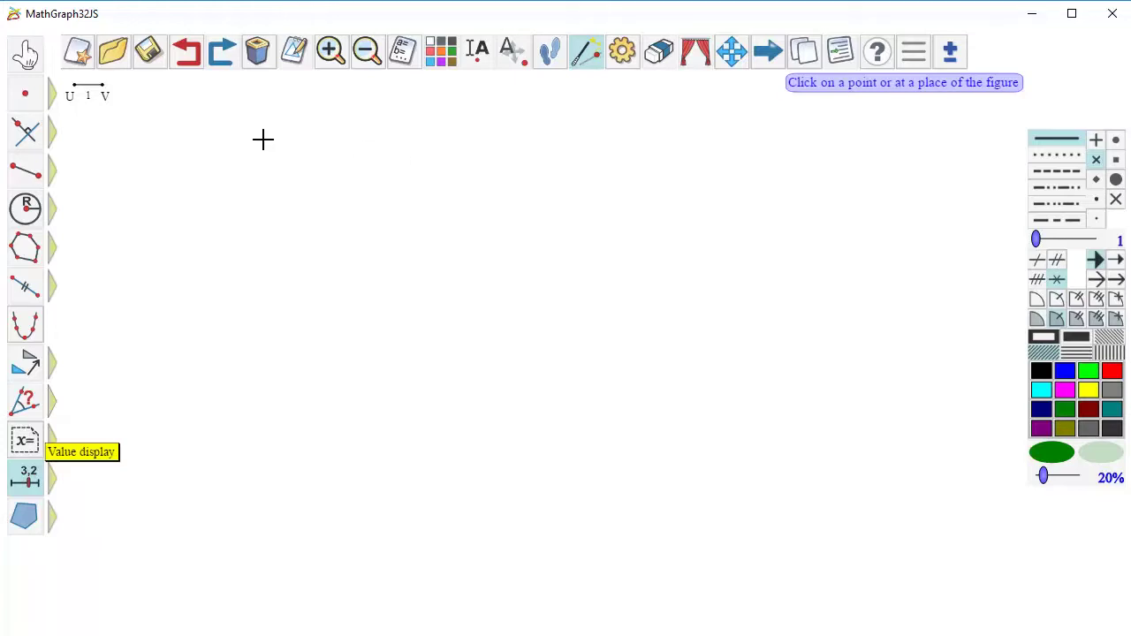
left_click(104, 146)
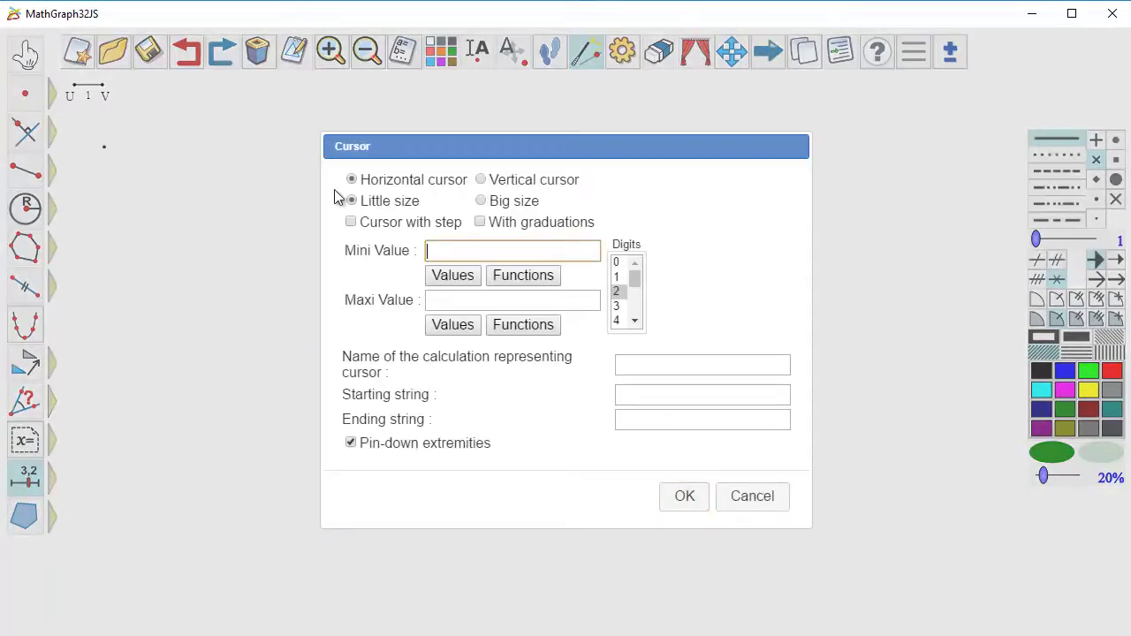
left_click(479, 201)
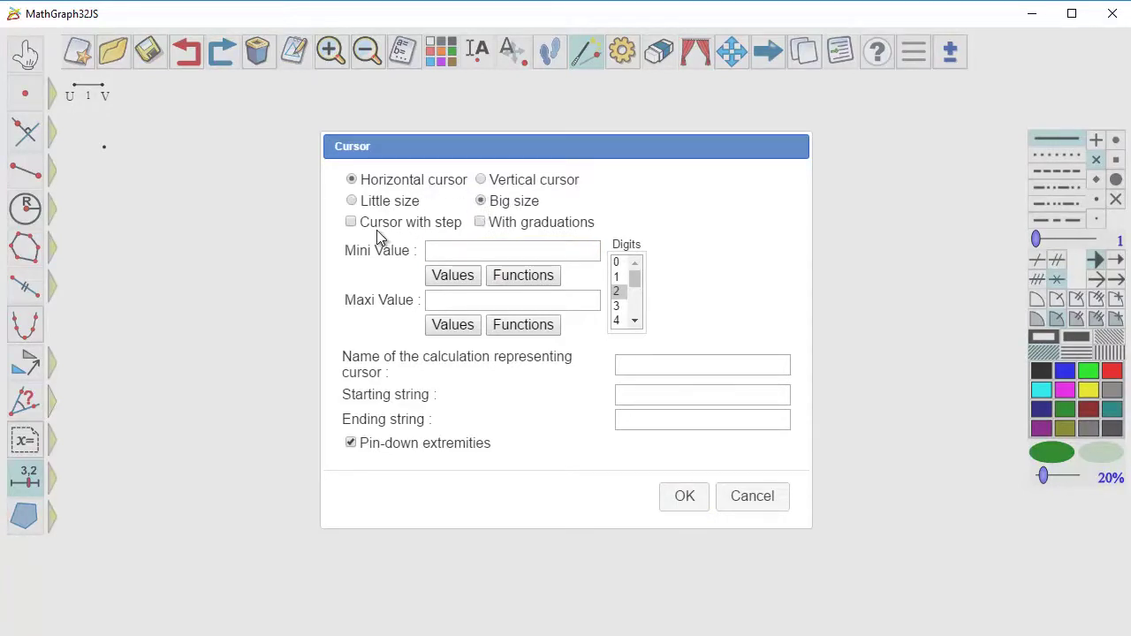
left_click(480, 223)
Create the cursor from 1 to 4 with graduation step 0.5, calculation name k and starting string "k = ".
left_click(464, 253)
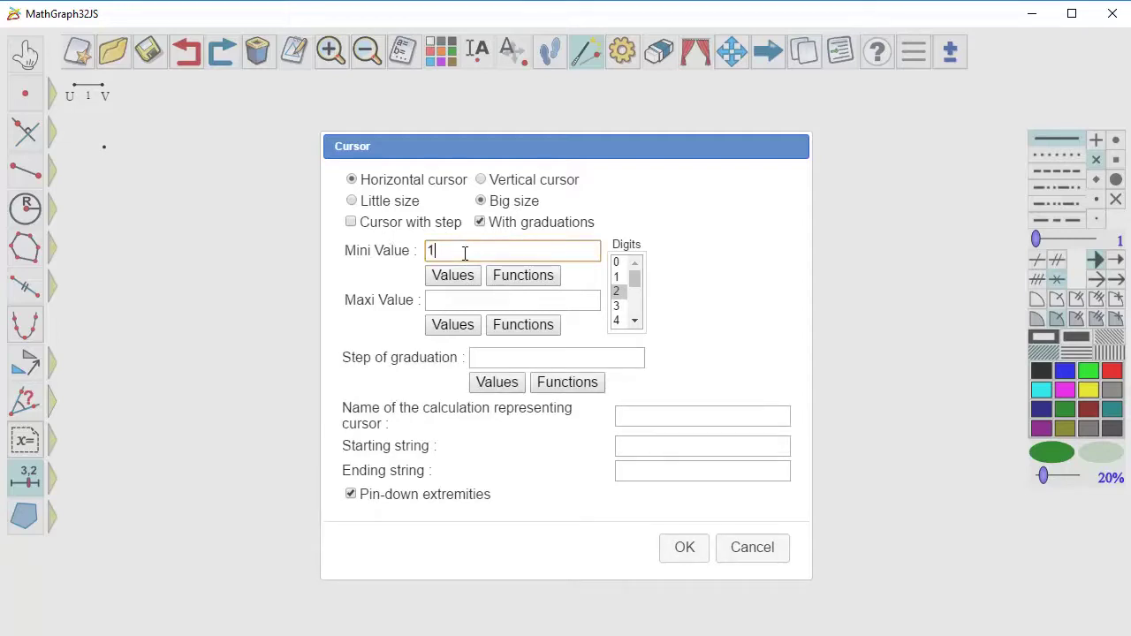
key("Tab")
key("Tab")
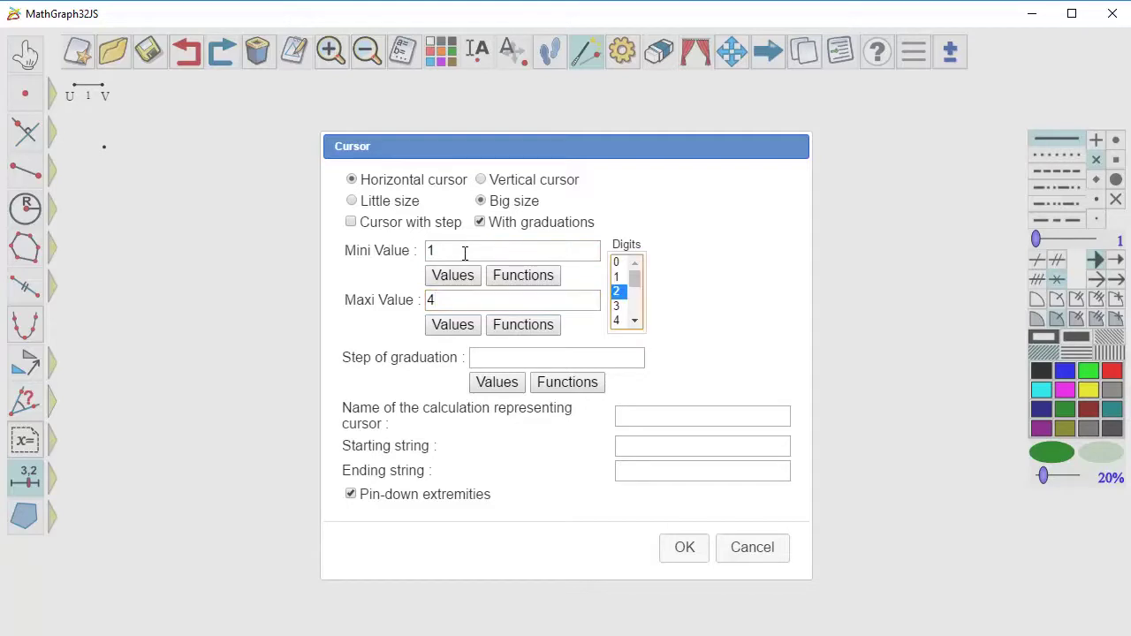
left_click(487, 360)
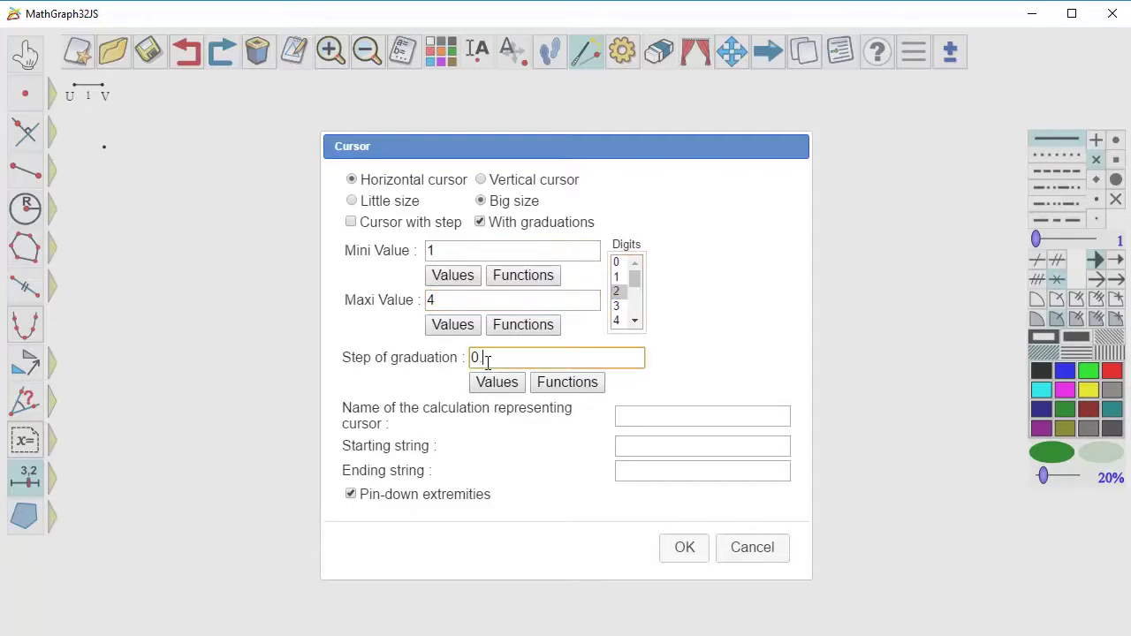
left_click(657, 423)
type("k")
left_click(632, 448)
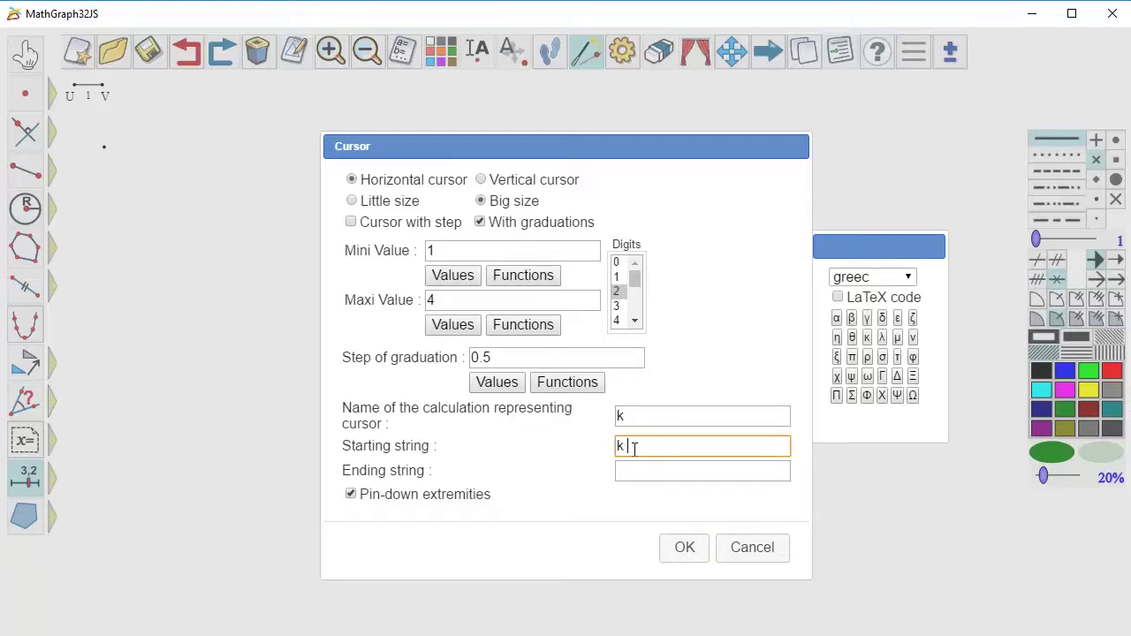
left_click(684, 548)
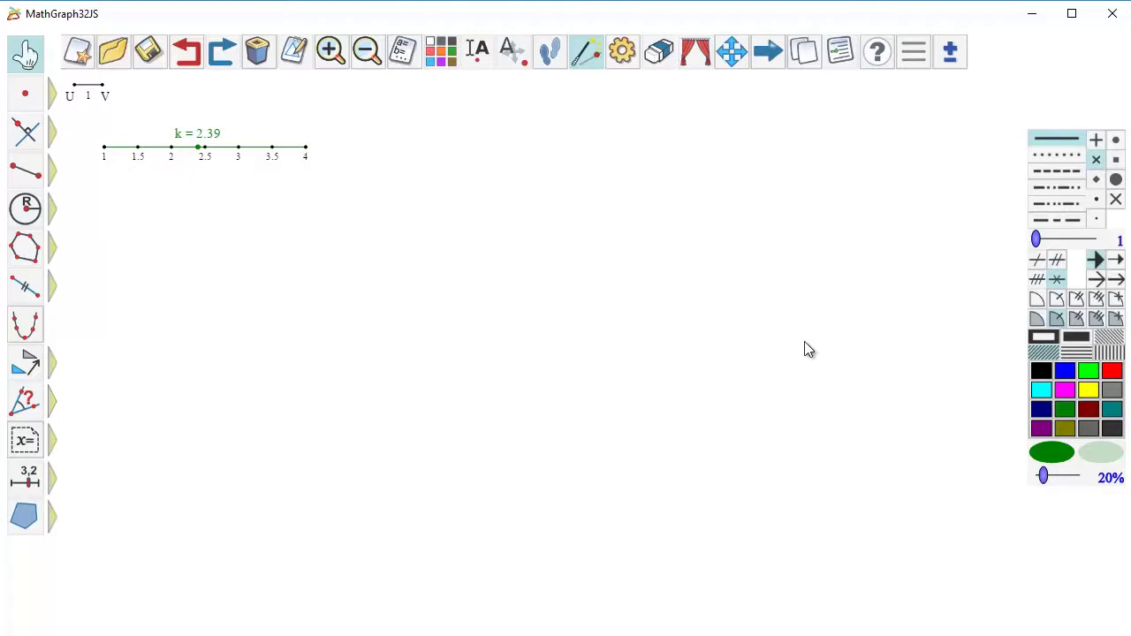
Place a black free point in the empty area below the cursor k.
left_click(1040, 375)
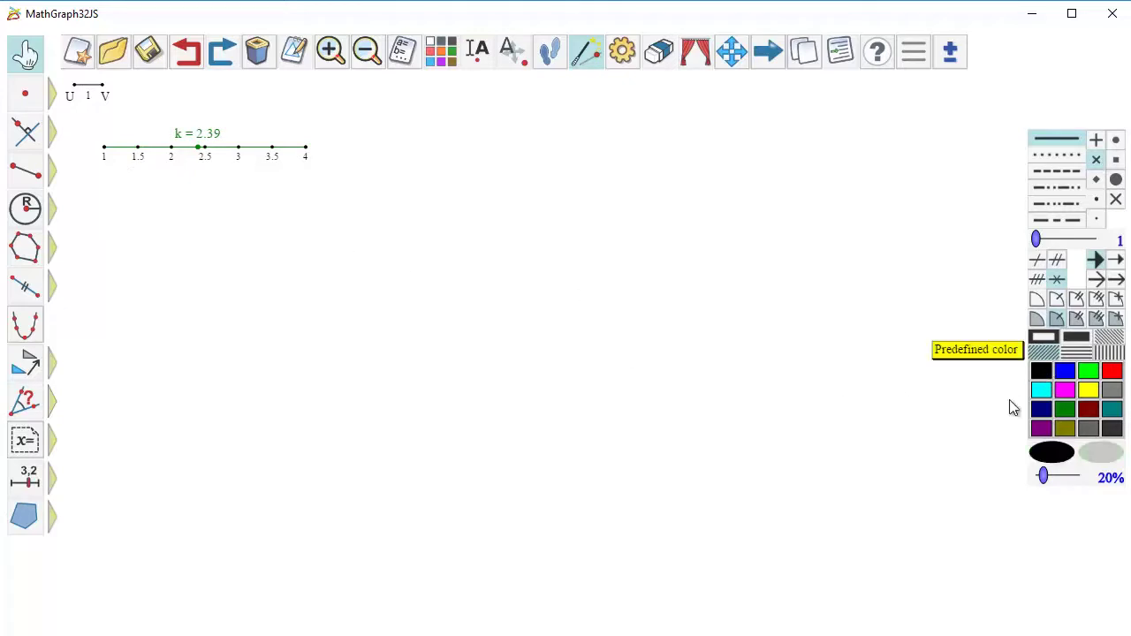
left_click(25, 93)
left_click(225, 352)
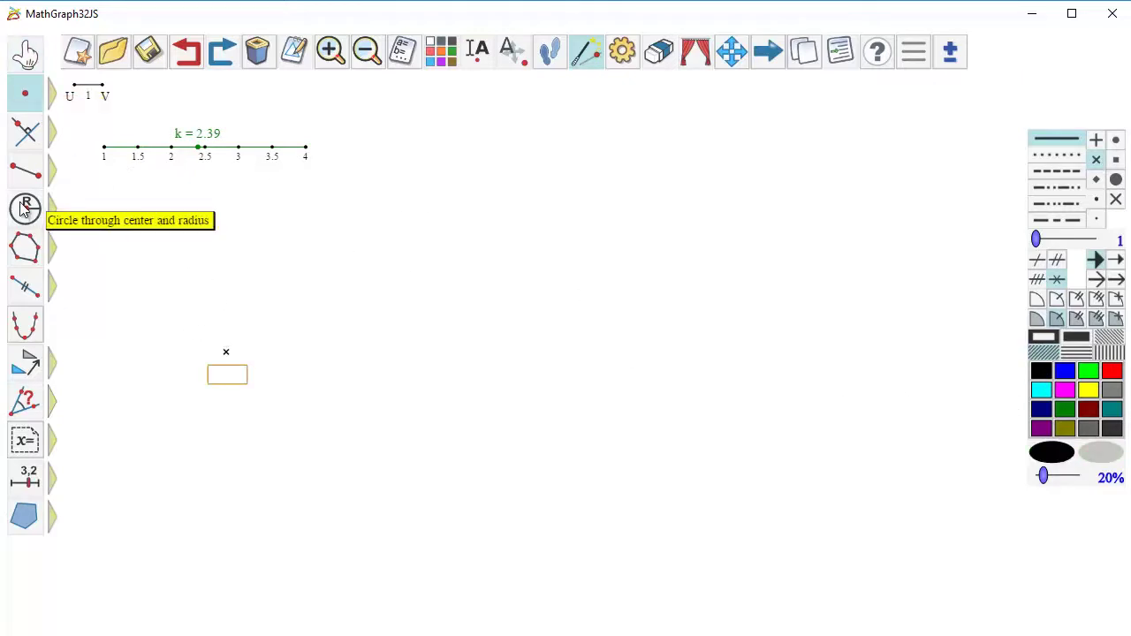
Draw a circle of radius k centred on the free point and slide the cursor k to about 2.47.
mouse_move(35, 219)
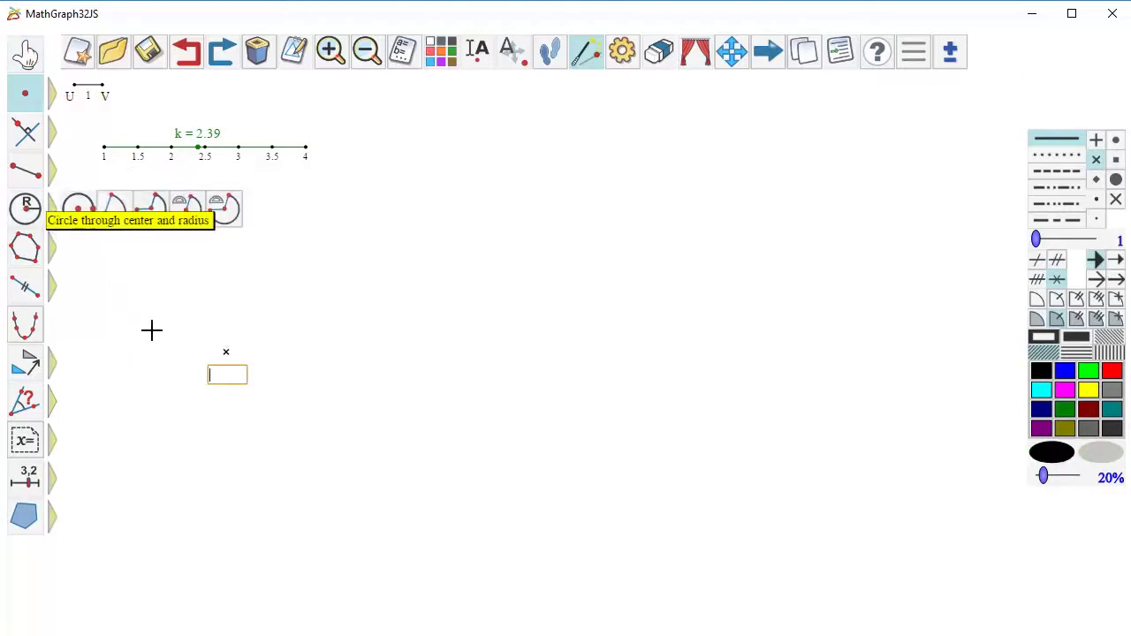
left_click(27, 210)
left_click(227, 354)
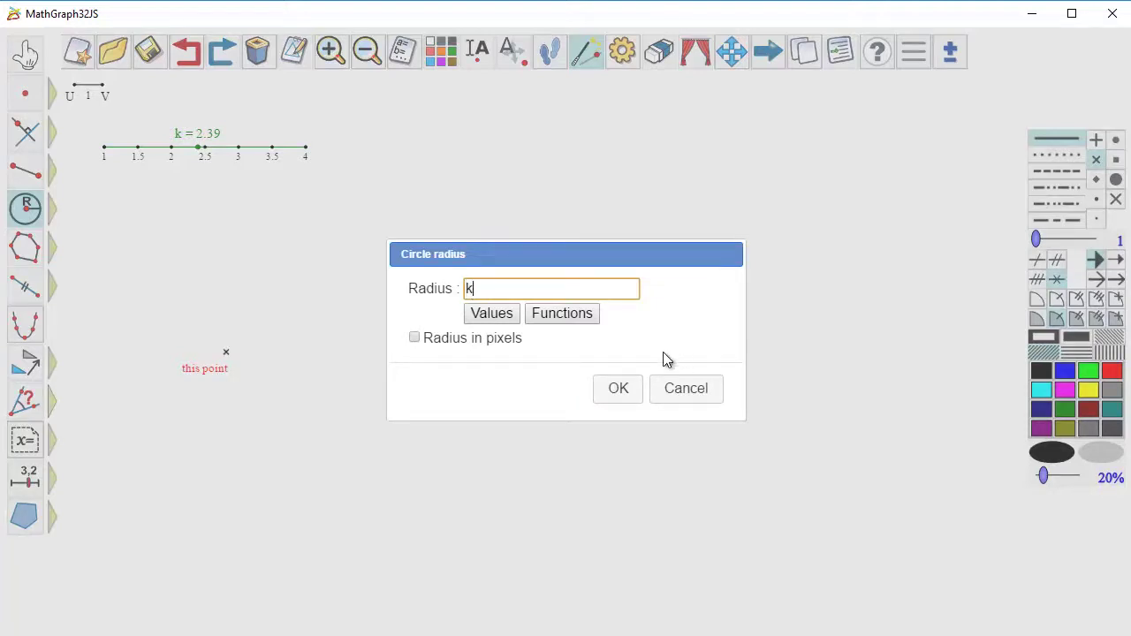
left_click(613, 389)
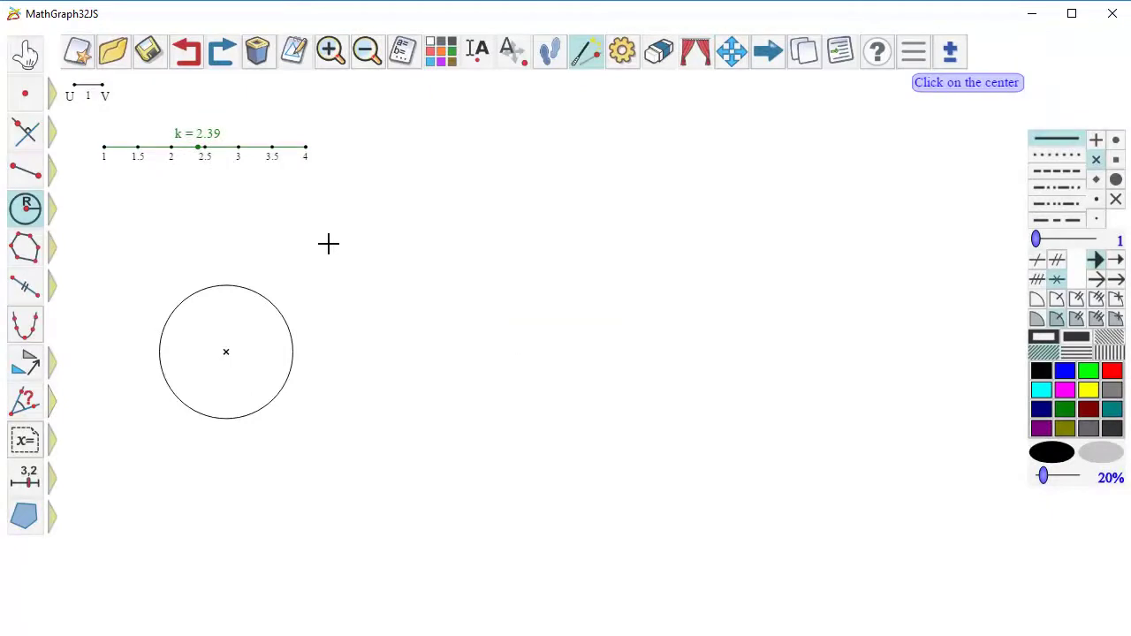
mouse_move(199, 159)
left_mouse_down()
mouse_move(154, 179)
mouse_move(264, 179)
mouse_move(151, 168)
mouse_move(229, 177)
mouse_move(186, 180)
mouse_move(205, 176)
left_mouse_up()
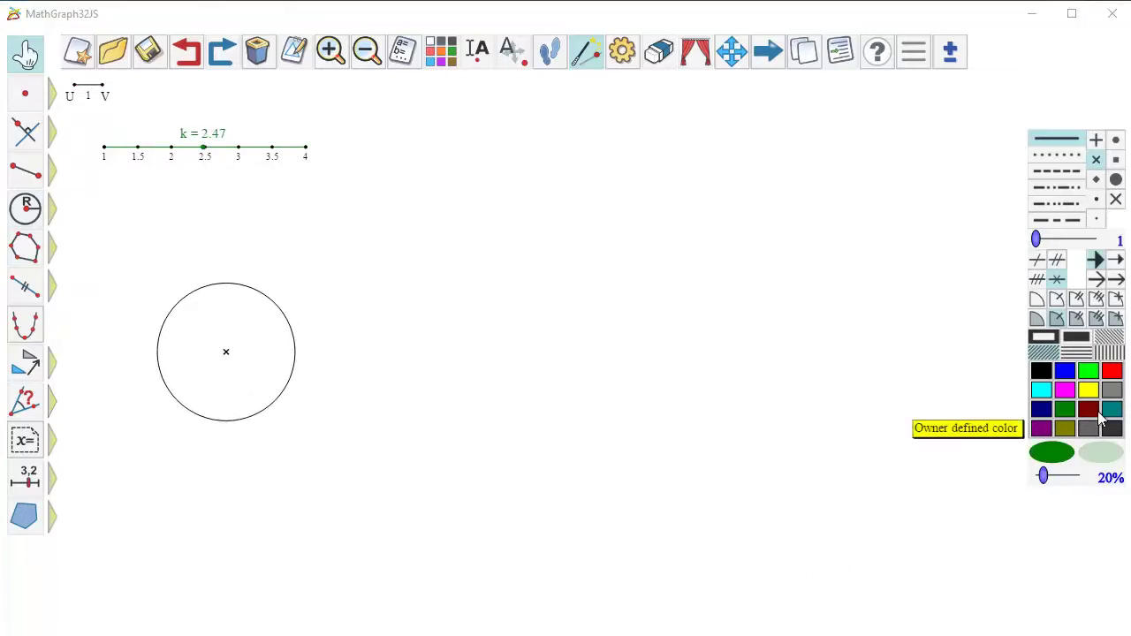
Start a blue text display right of the cursor k with the text "Hello world".
left_click(1065, 378)
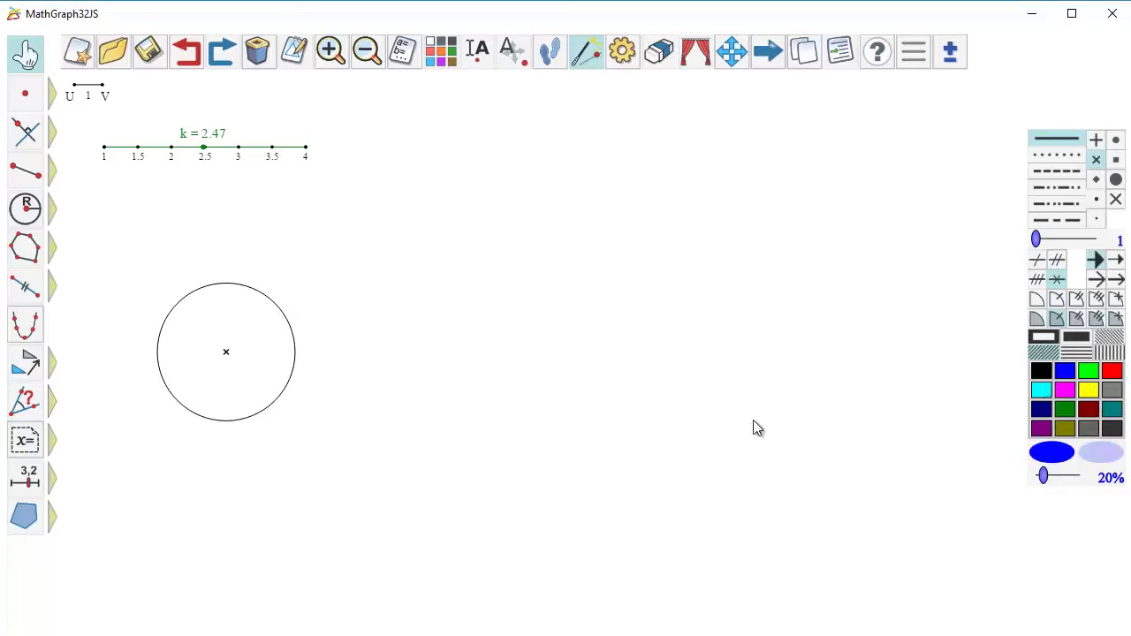
left_click(26, 442)
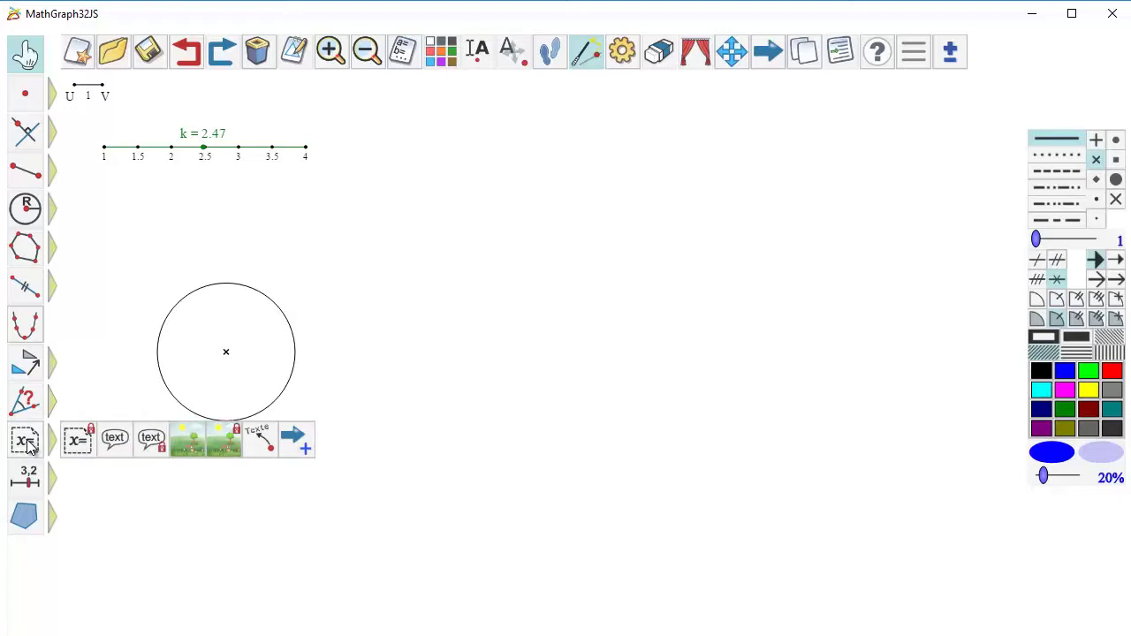
left_click(115, 442)
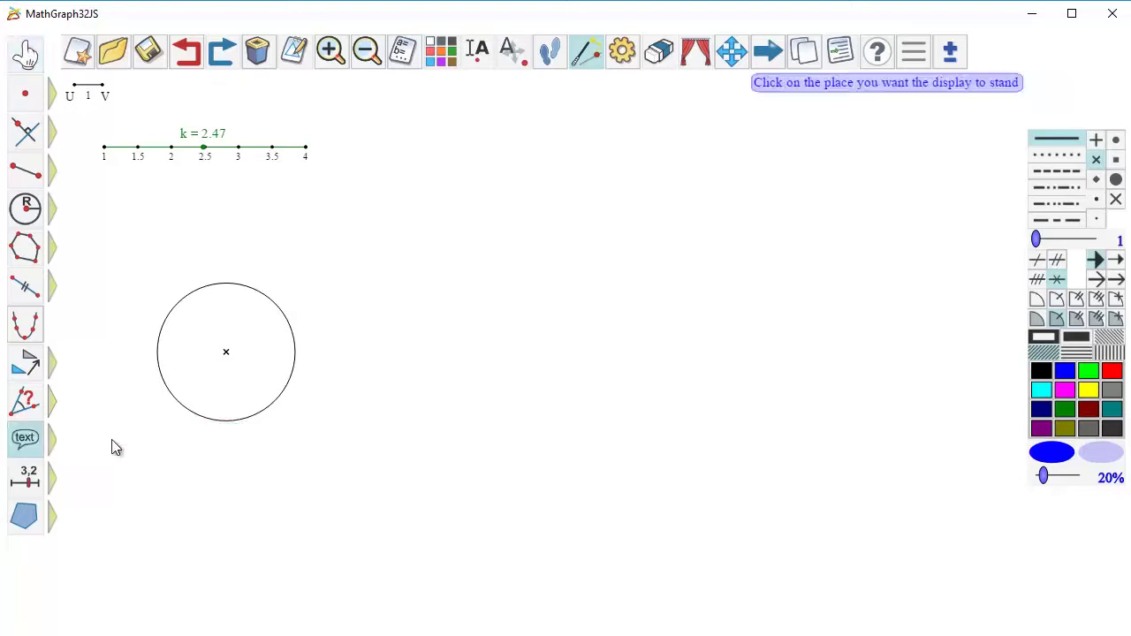
left_click(378, 154)
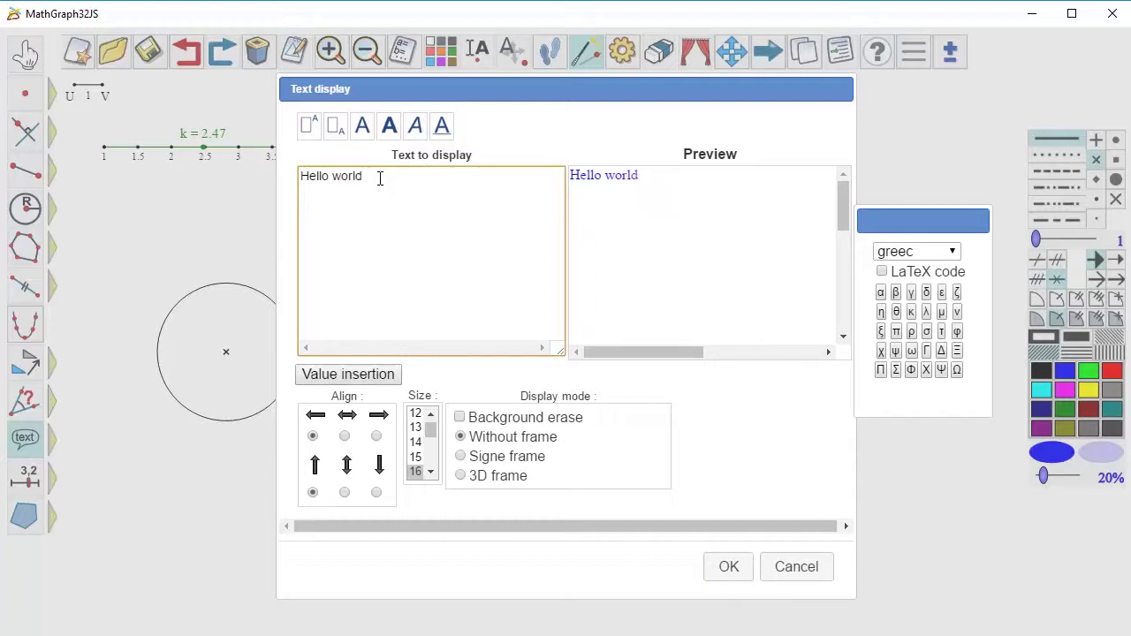
Give the text display a very pale cyan erased background and a simple frame, and create it.
left_click(459, 418)
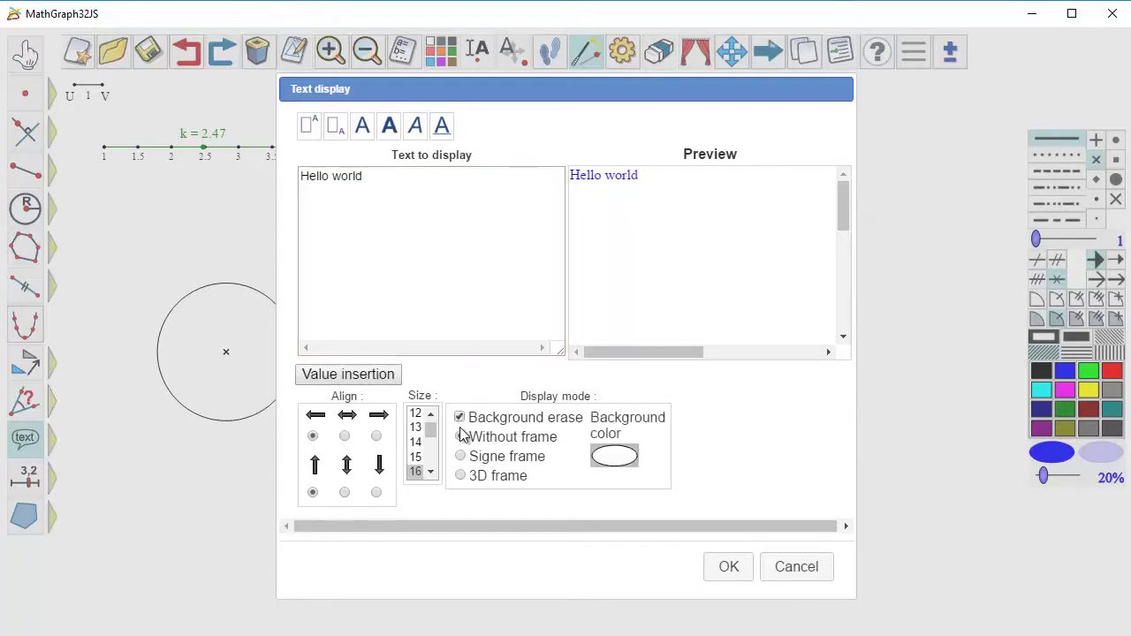
left_click(622, 458)
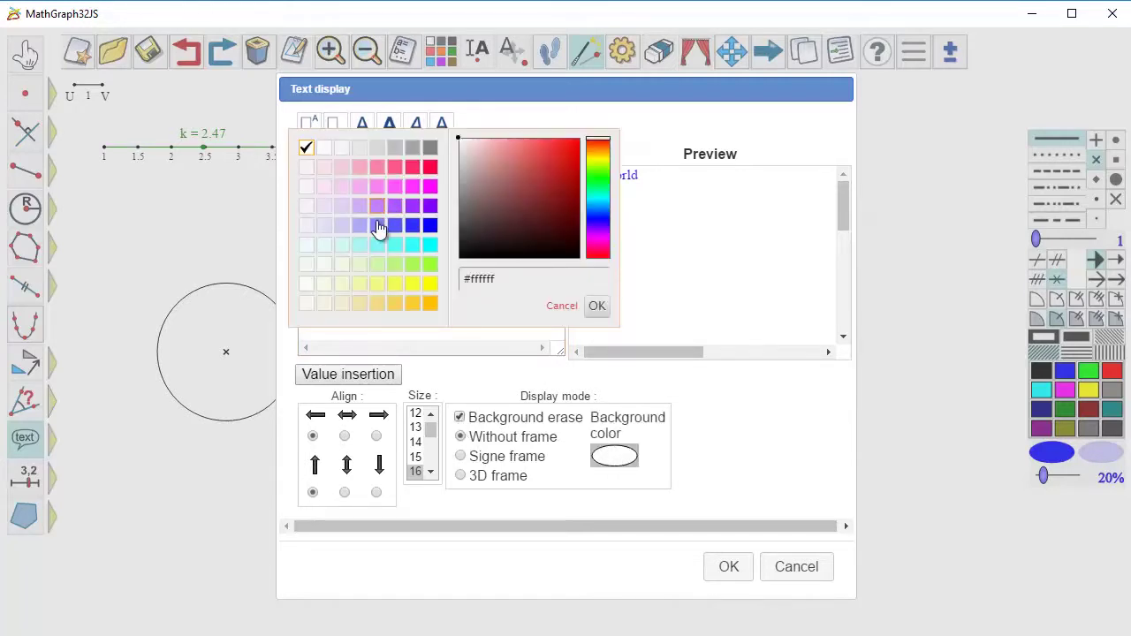
left_click(323, 246)
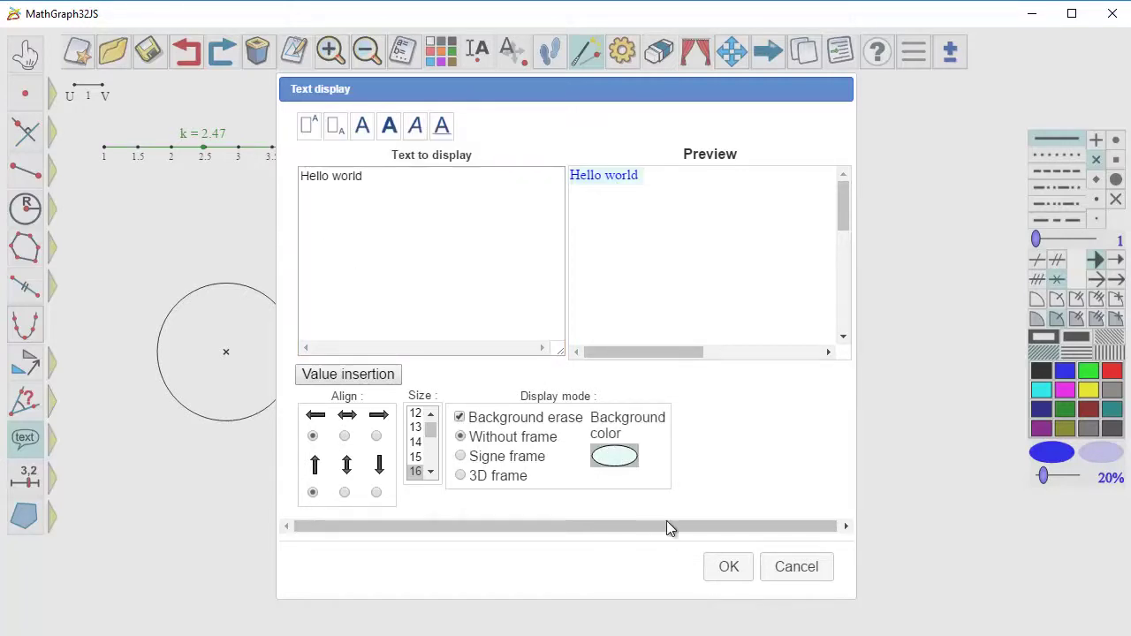
left_click(461, 457)
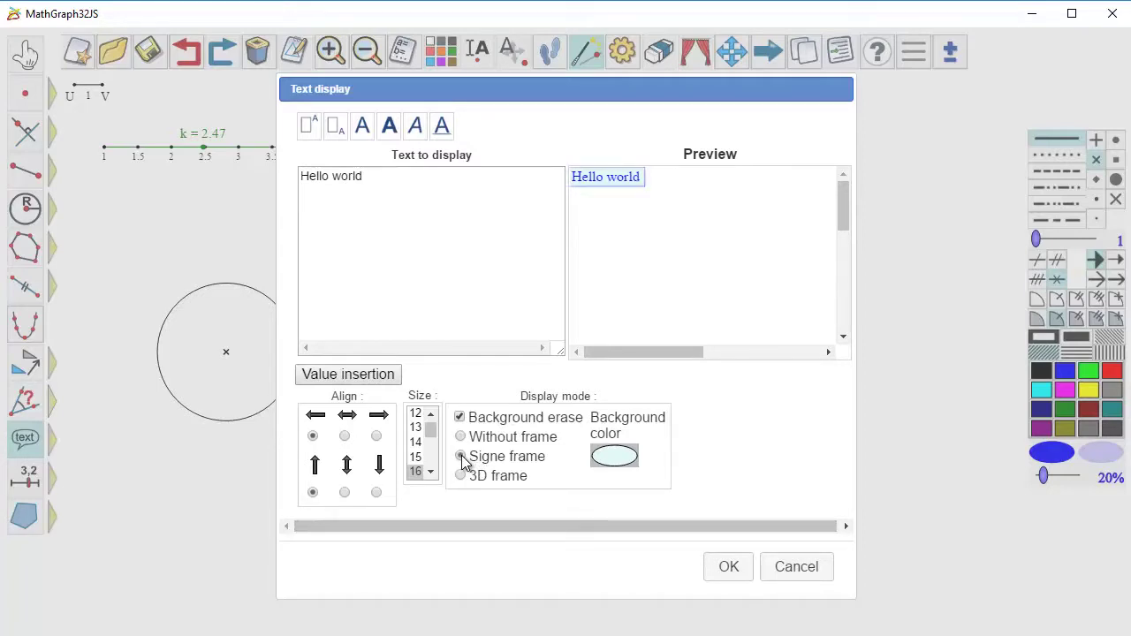
left_click(728, 570)
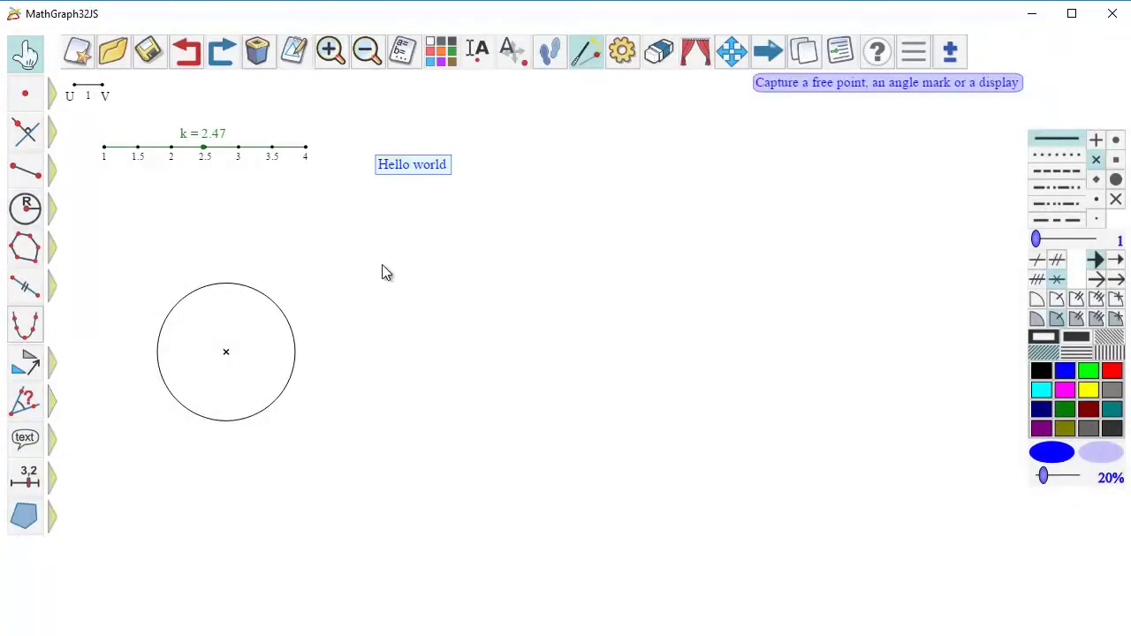
Create a blue linked point on the upper-right part of the circle.
mouse_move(35, 101)
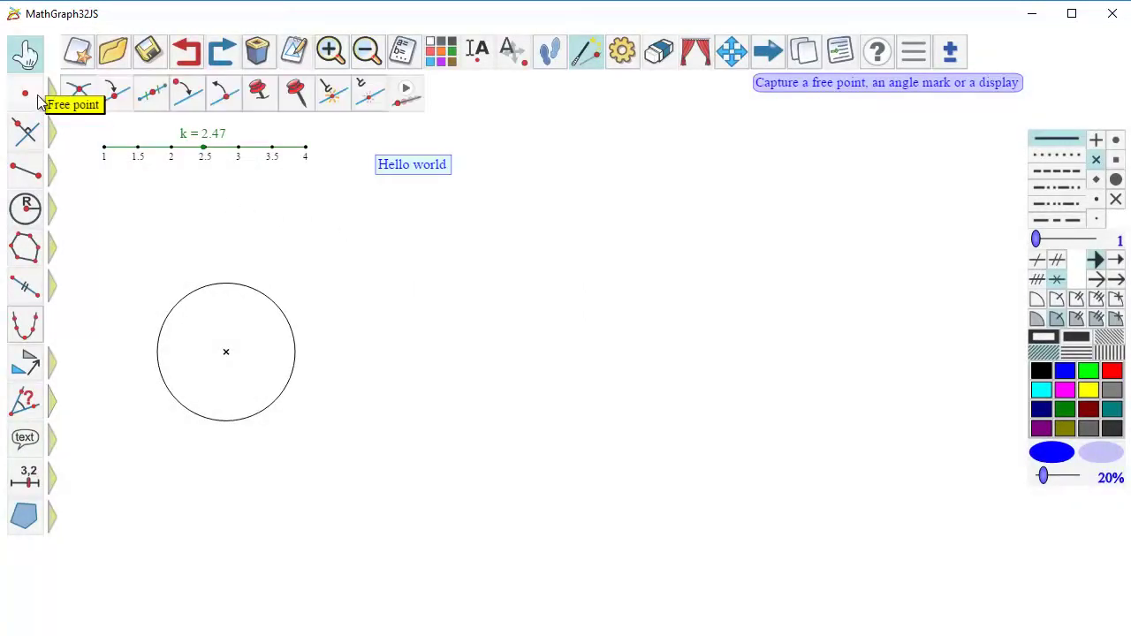
left_click(109, 97)
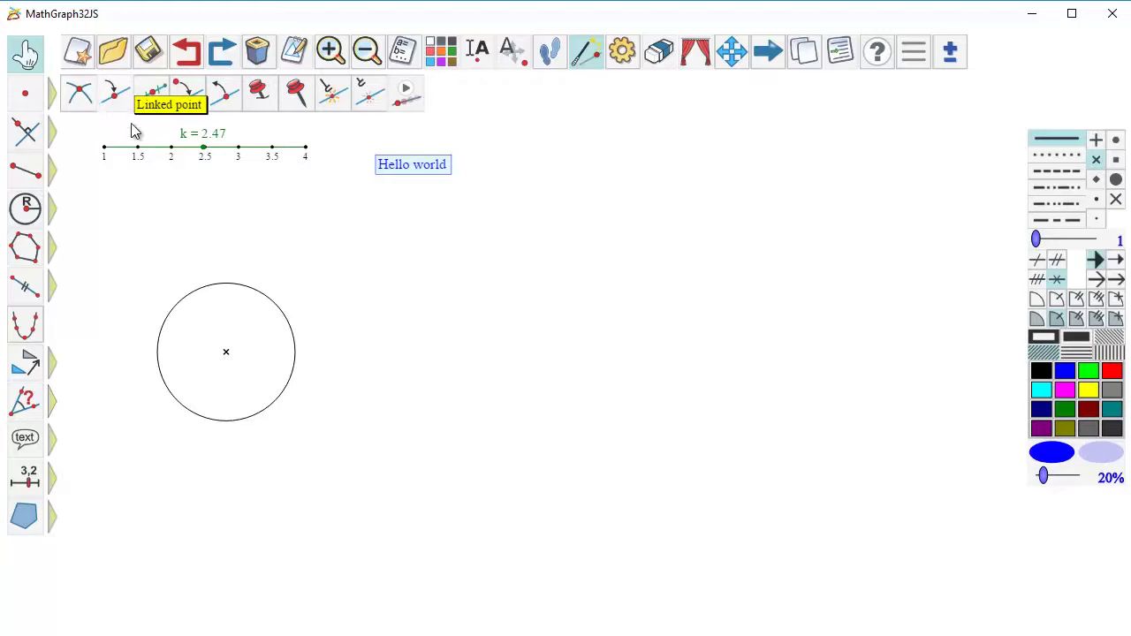
left_click(272, 301)
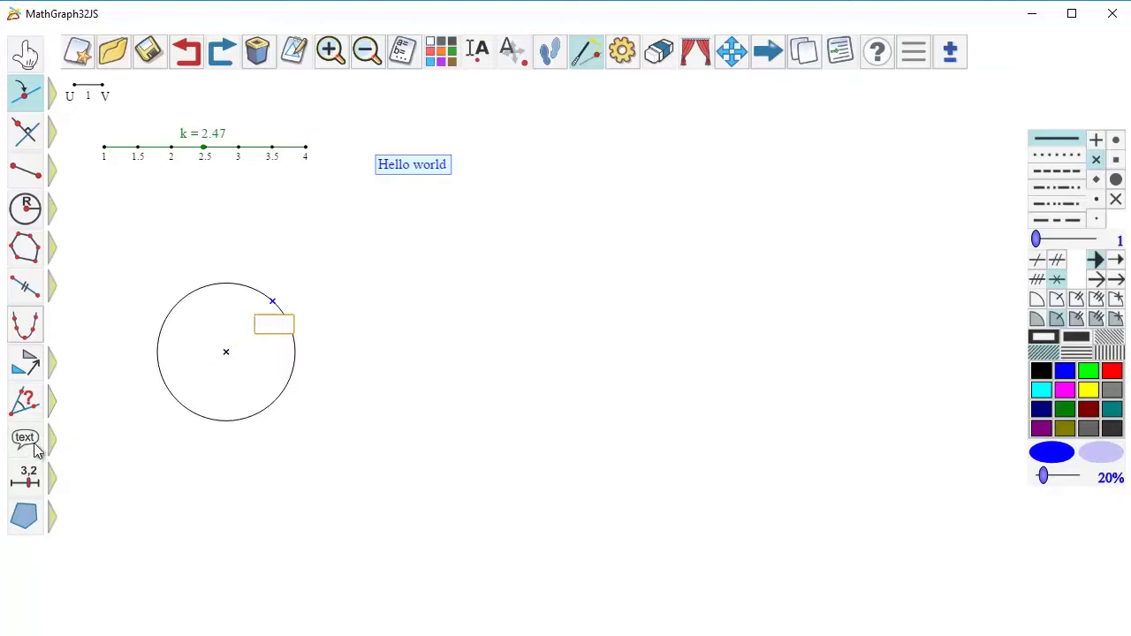
Link the "Hello world" text display to the linked point on the circle.
mouse_move(29, 451)
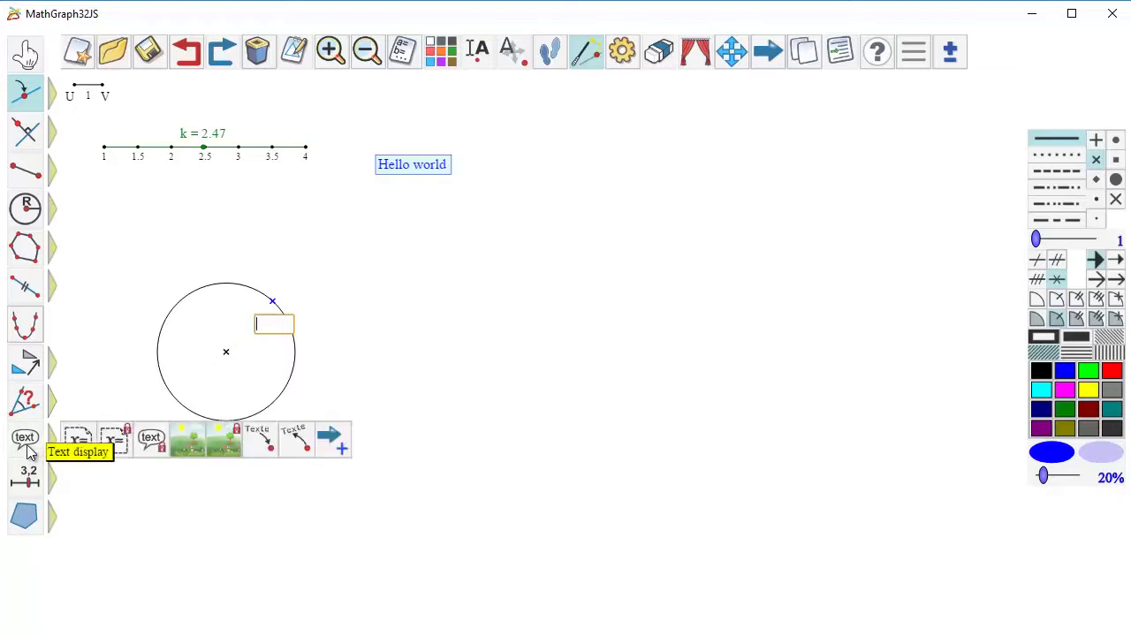
left_click(267, 451)
left_click(410, 166)
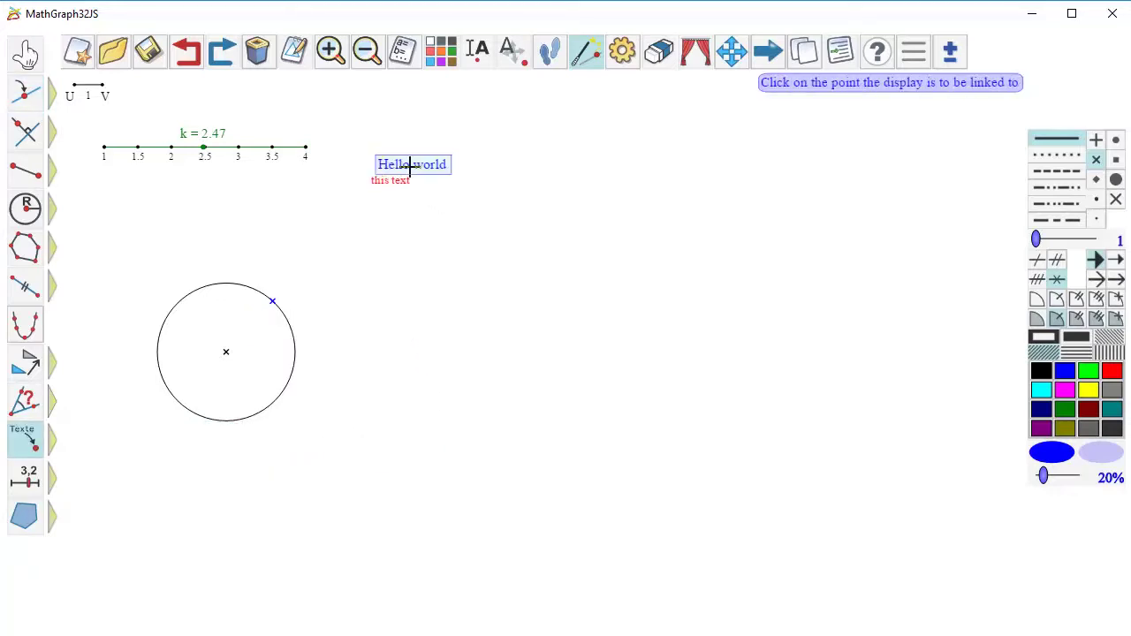
left_click(270, 301)
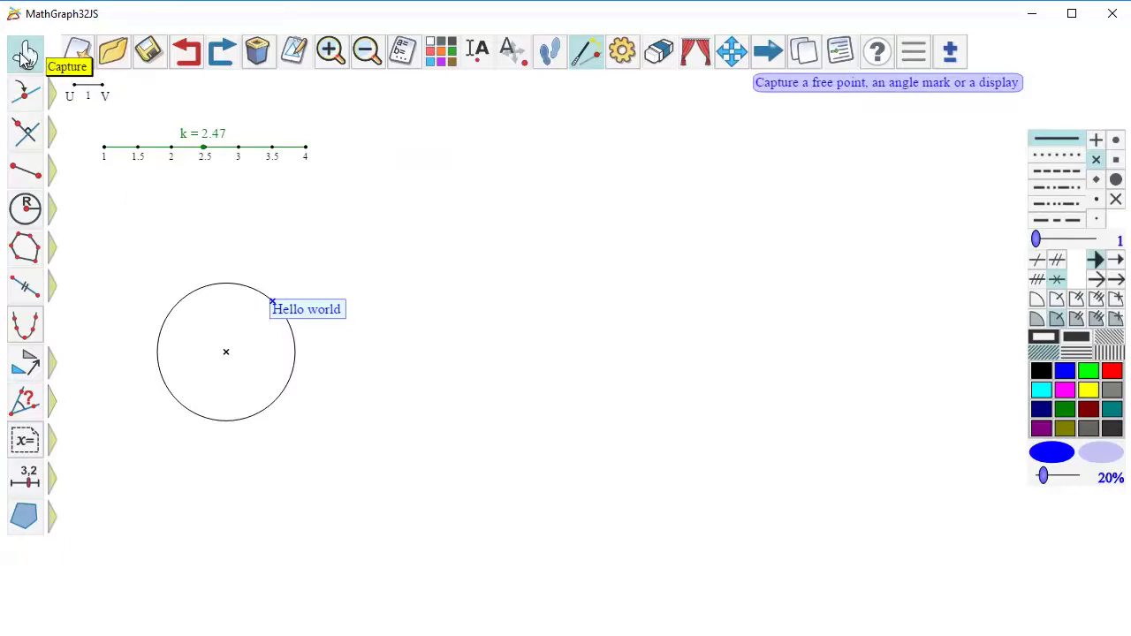
Move the "Hello world" label just above and right of its point and slide that point slightly down along the circle.
left_click_drag(303, 312, 311, 288)
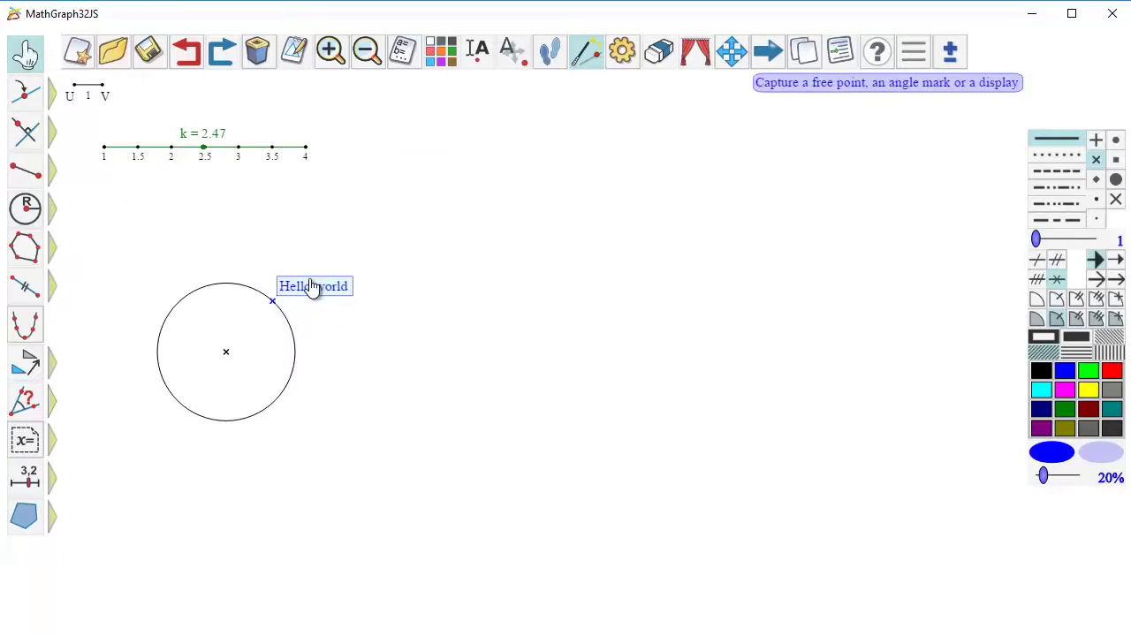
mouse_move(283, 325)
left_mouse_down()
mouse_move(162, 379)
mouse_move(295, 351)
mouse_move(173, 319)
mouse_move(276, 395)
mouse_move(193, 289)
mouse_move(291, 371)
mouse_move(291, 329)
left_mouse_up()
Insert the image homme.gif from the ExemplesImages folder in File Explorer and position it in the figure right of the cursor k.
left_click(653, 634)
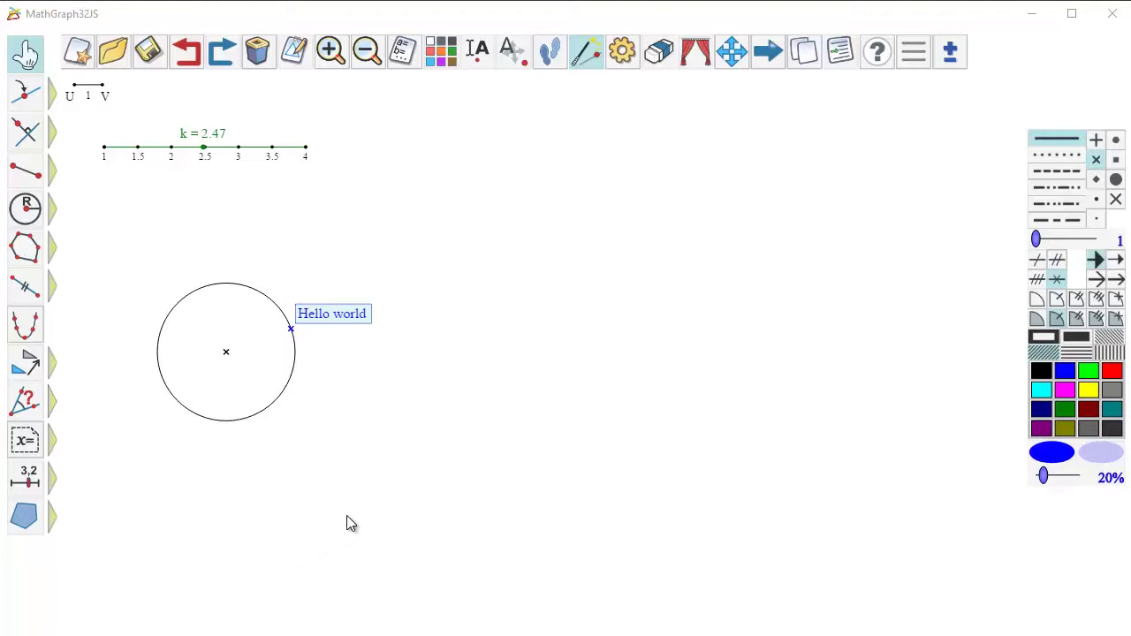
left_click(55, 440)
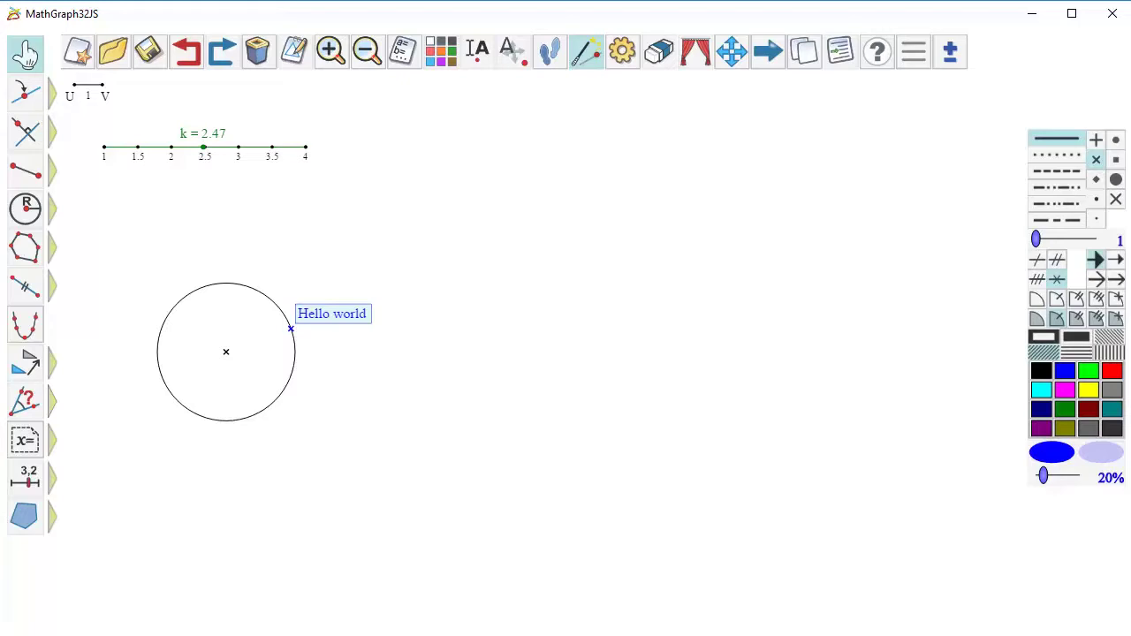
key("alt+Tab")
left_click_drag(472, 331, 123, 270)
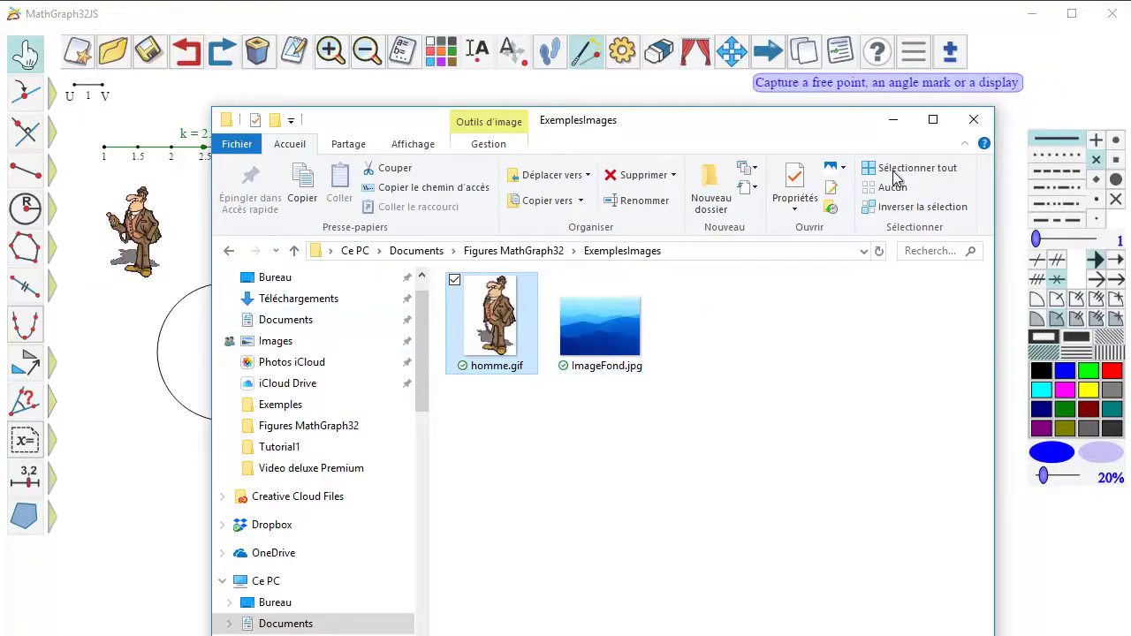
left_click(893, 120)
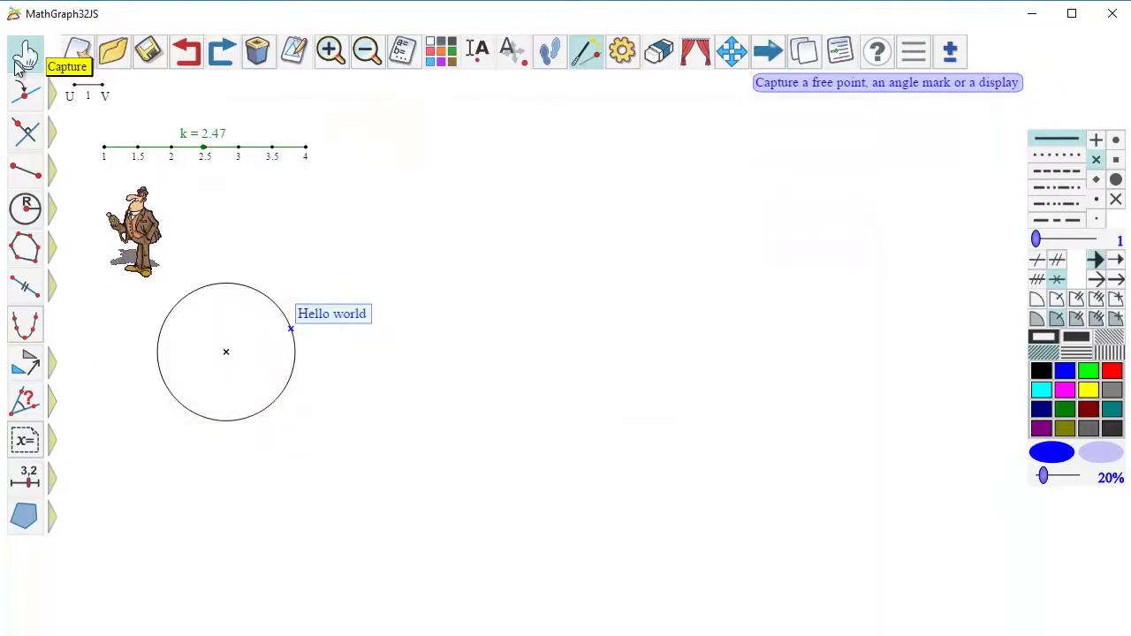
left_click_drag(147, 226, 429, 177)
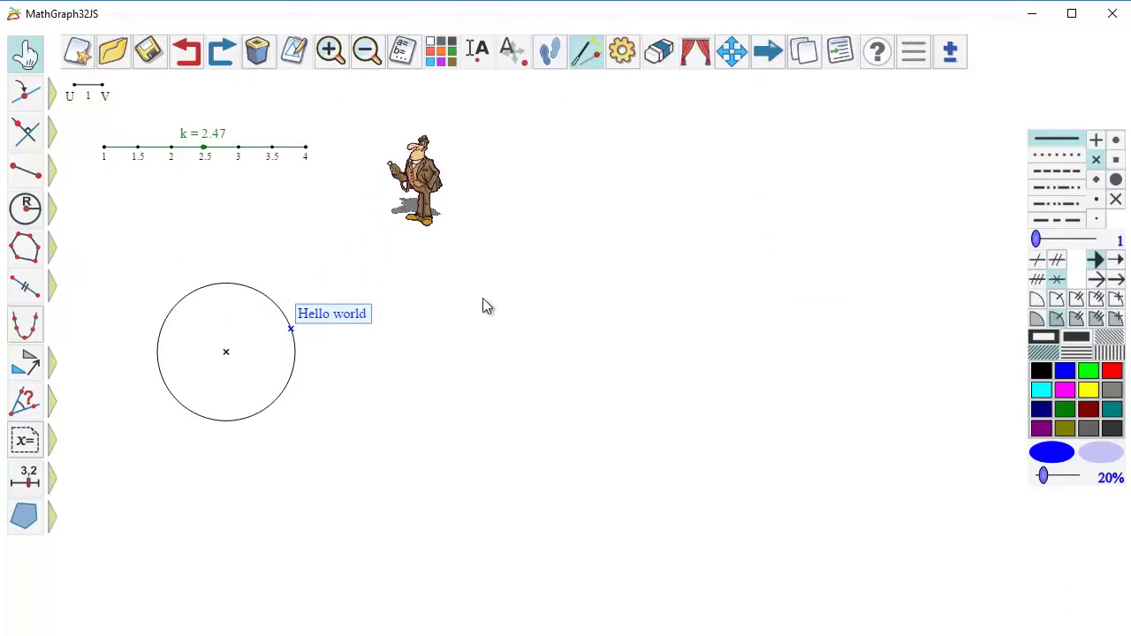
Create a second linked point on the upper-left part of the circle and link the man image to it.
left_click(27, 95)
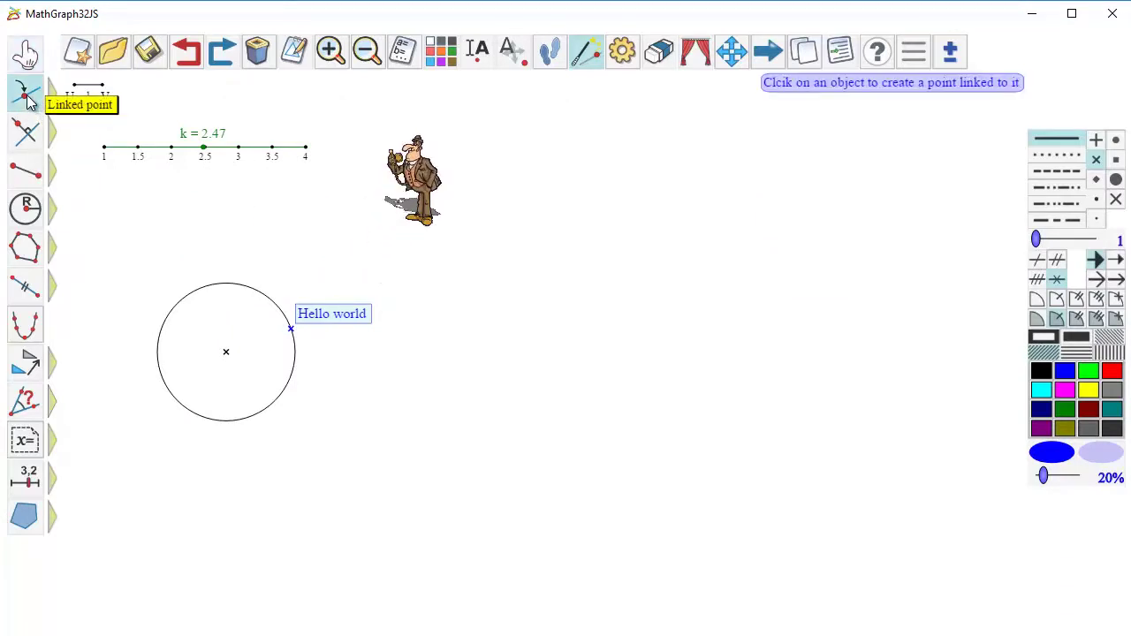
left_click(188, 294)
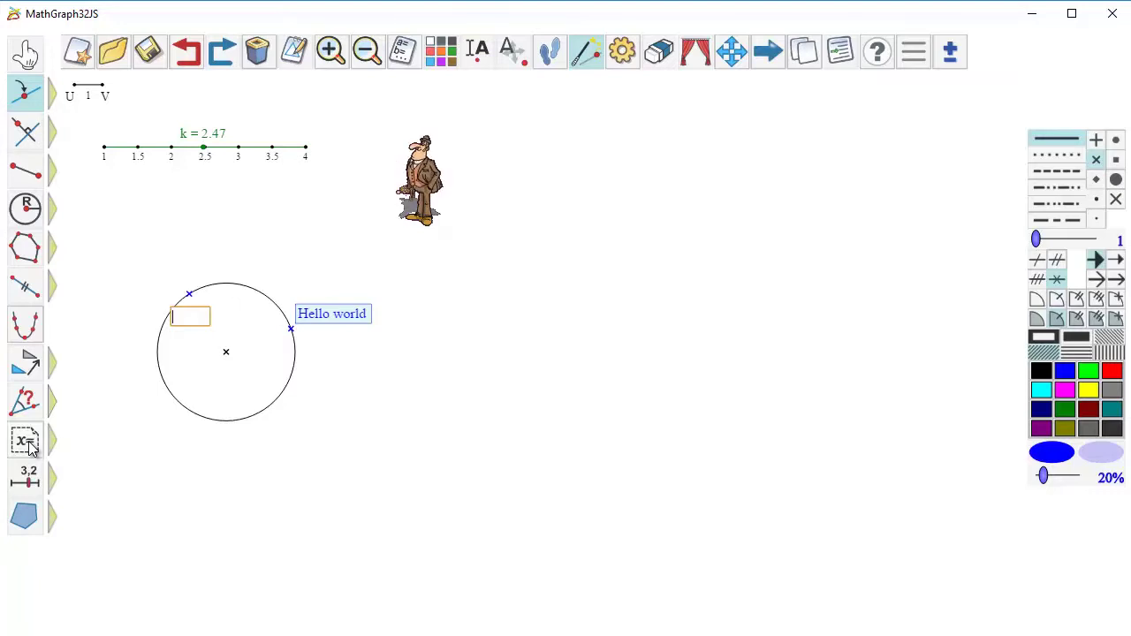
mouse_move(51, 440)
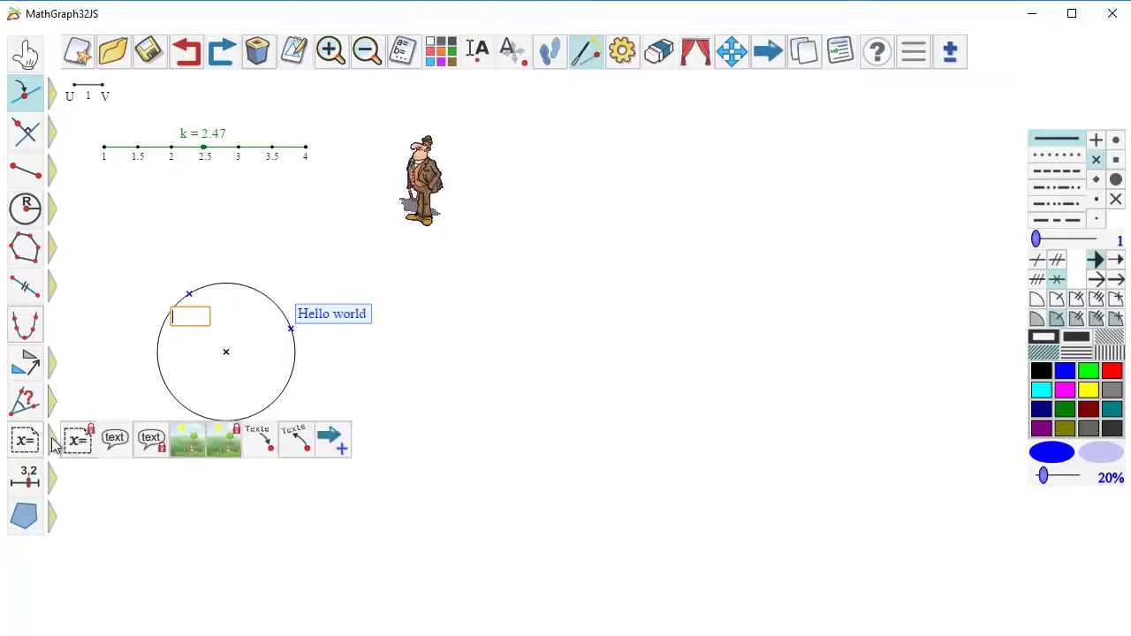
left_click(265, 442)
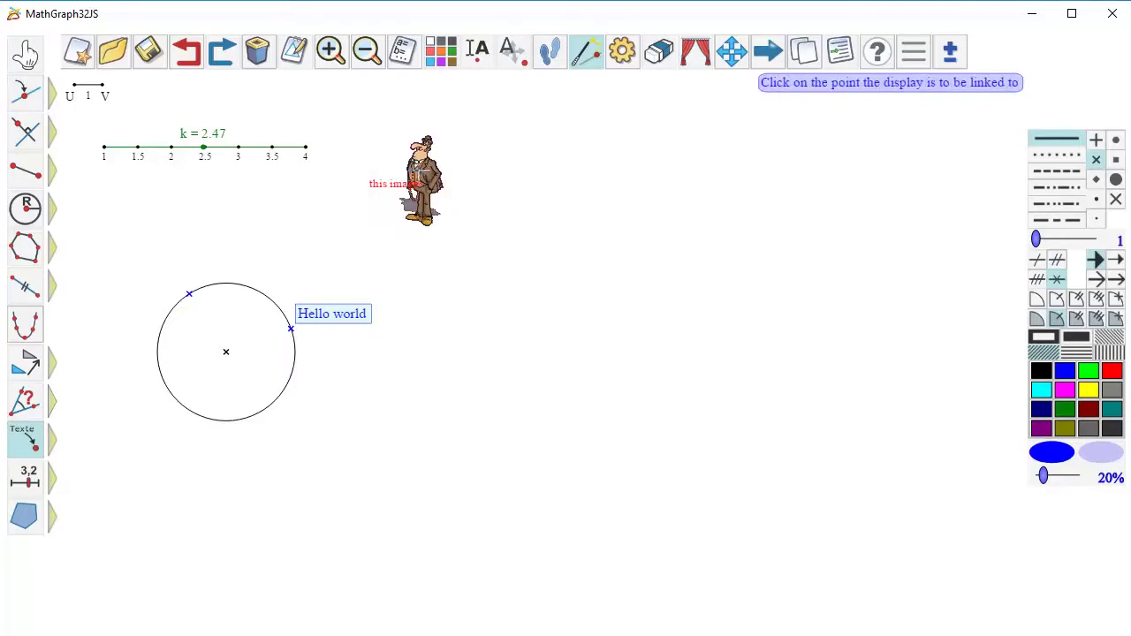
left_click(190, 294)
Animate the linked point carrying the man image around the circle and stop the animation.
mouse_move(51, 93)
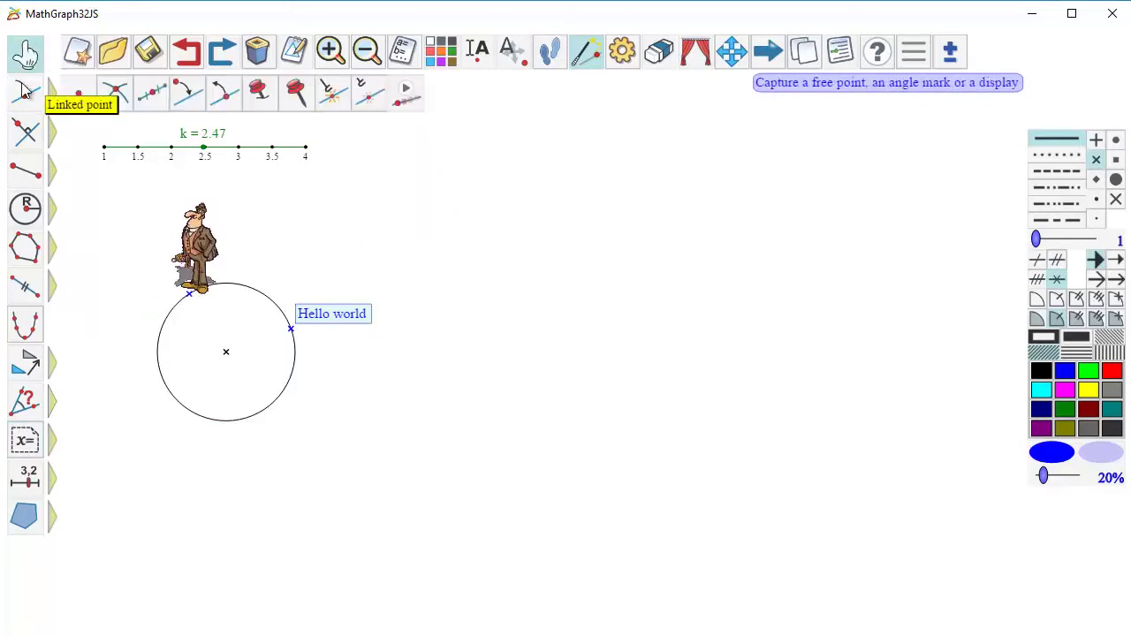
left_click(411, 93)
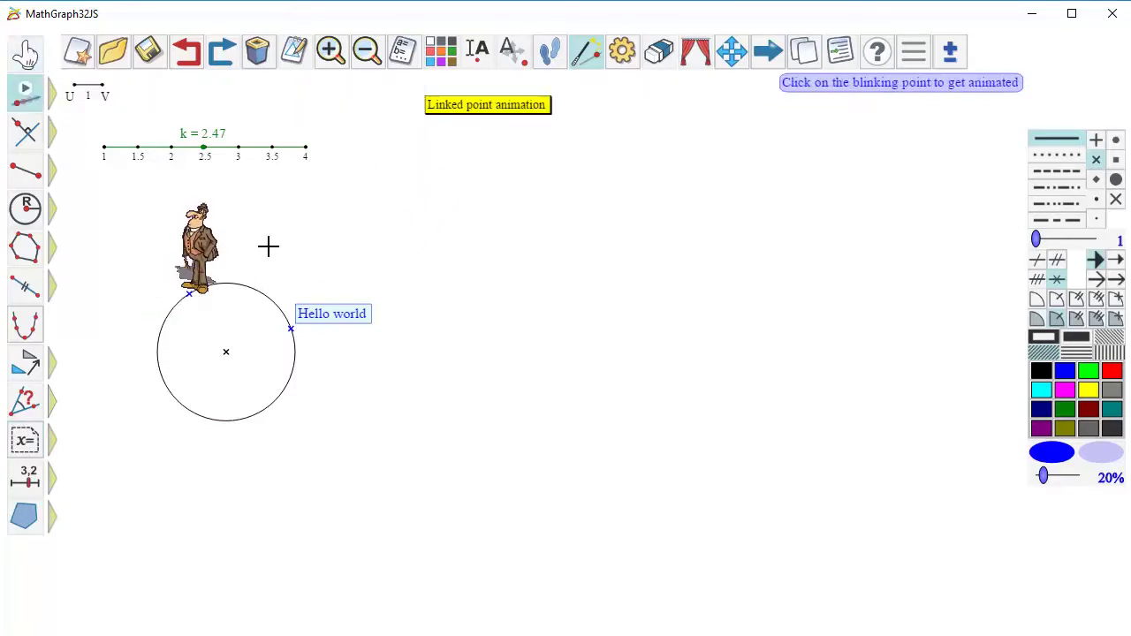
left_click(190, 295)
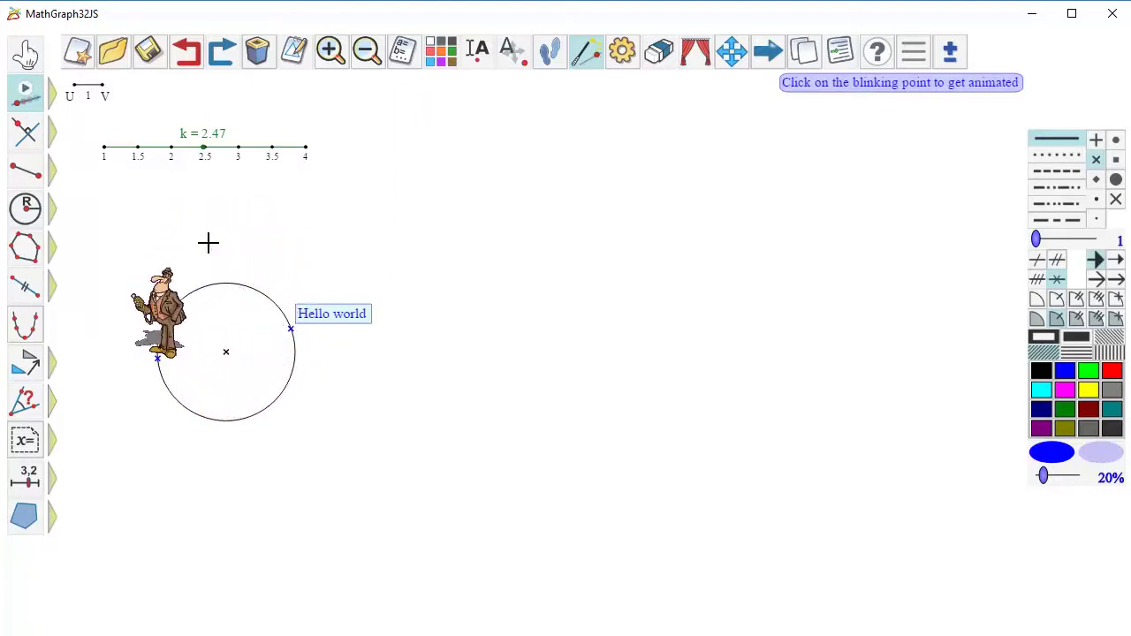
left_click(216, 239)
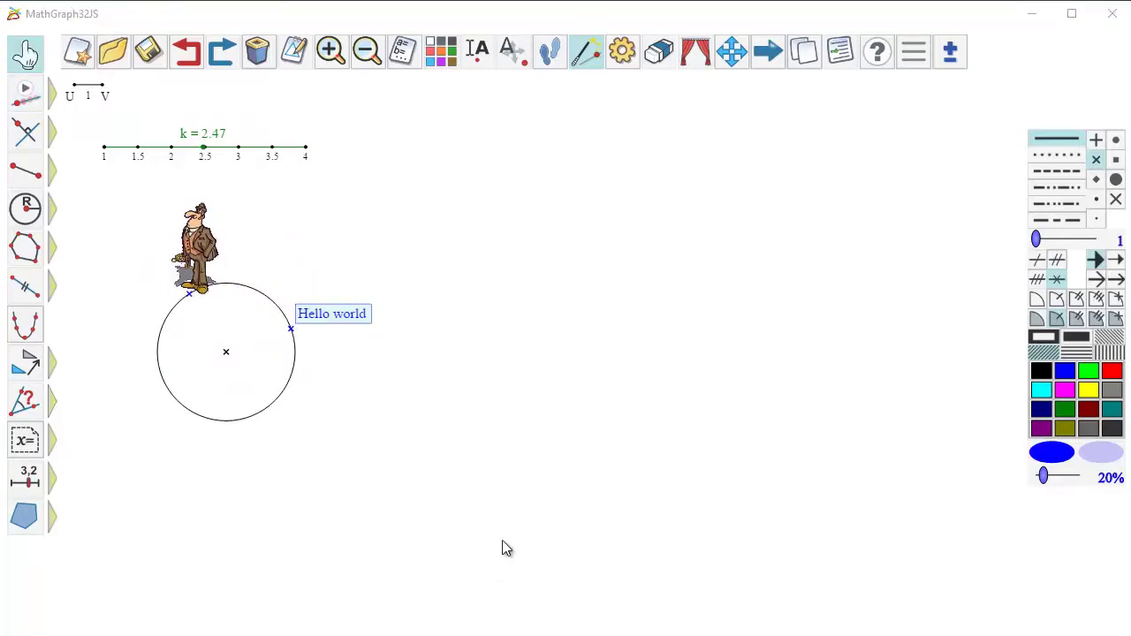
Set ImageFond.jpg from the ExemplesImages folder as the figure's background image and review the background image settings in the figure options.
left_click(914, 57)
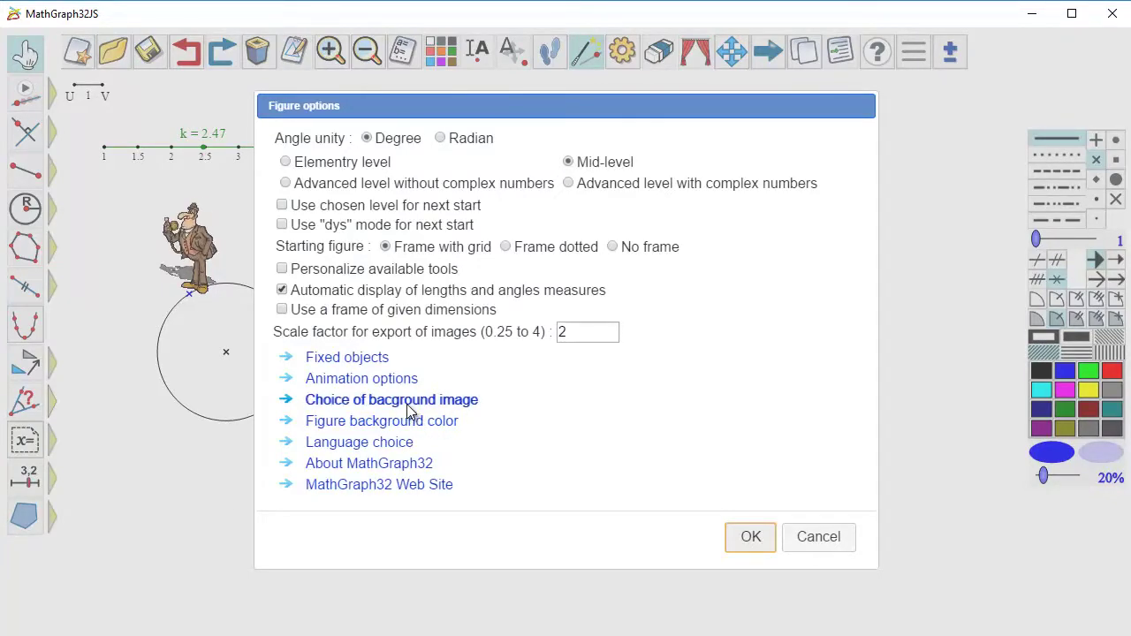
left_click(408, 401)
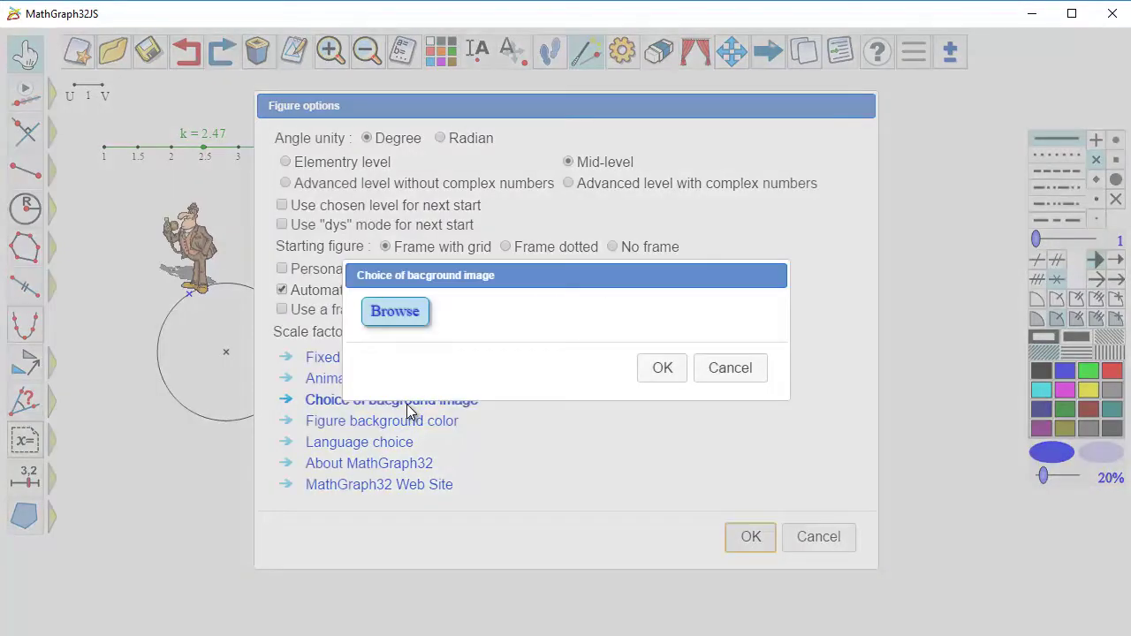
left_click(399, 311)
left_click(210, 172)
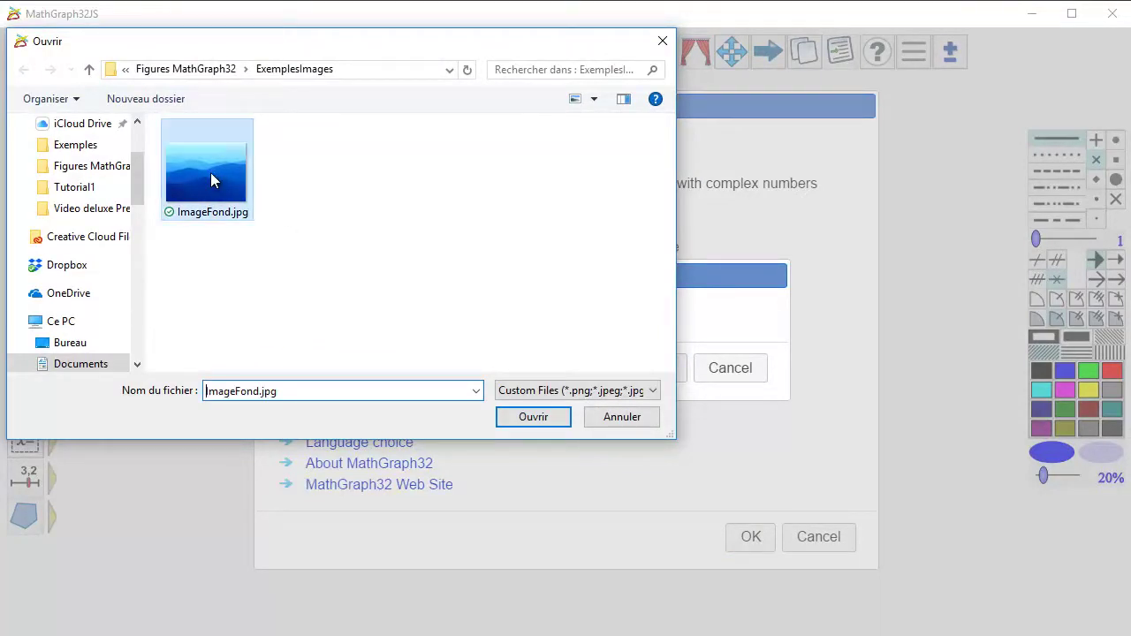
left_click(507, 414)
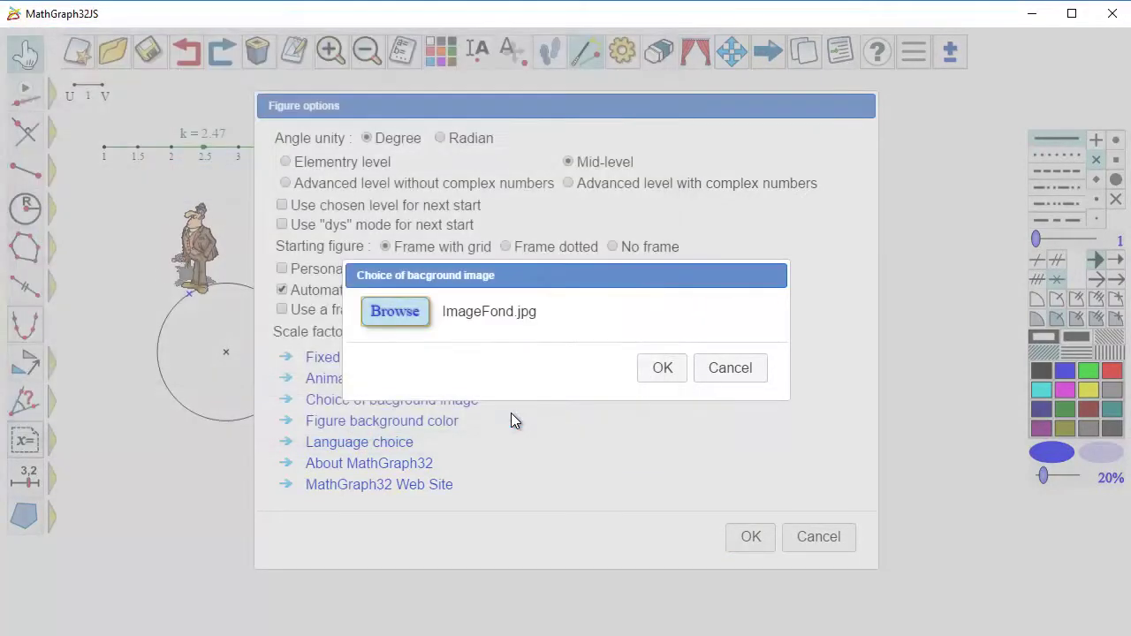
left_click(663, 368)
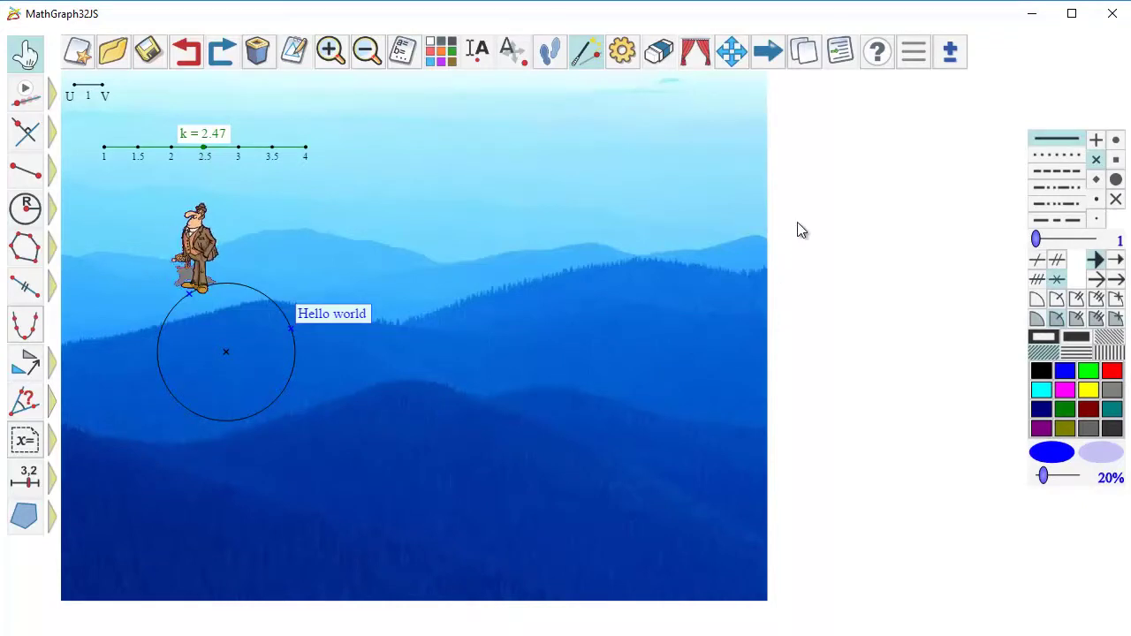
left_click(913, 58)
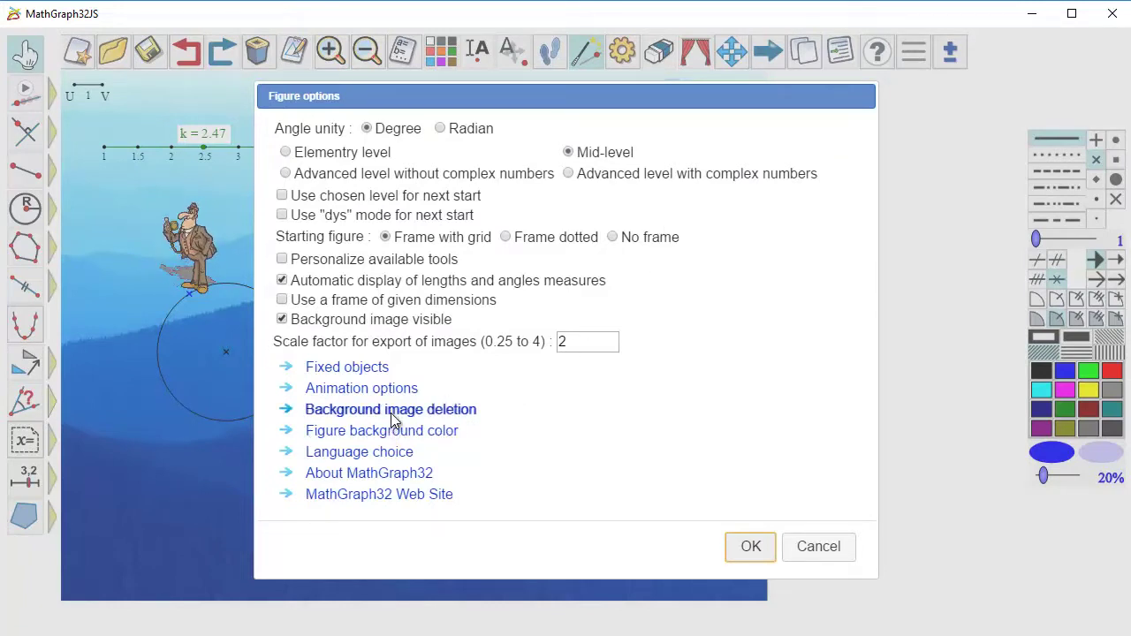
left_click(831, 552)
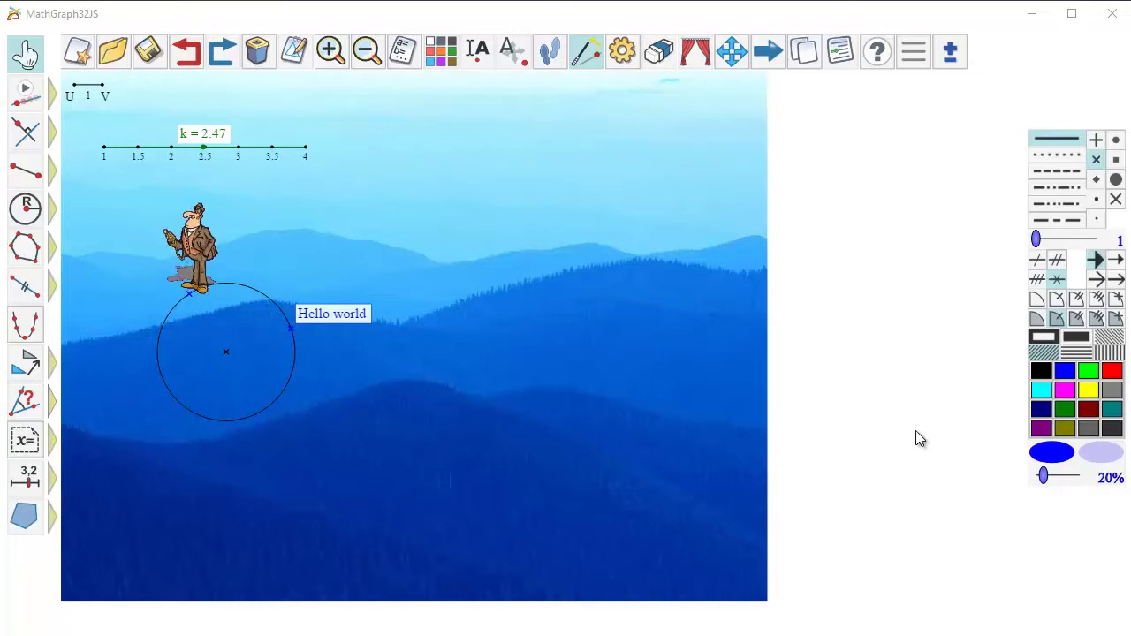
Copy the figure to the clipboard with the export options and paste it into the blank document in Word.
left_click(804, 55)
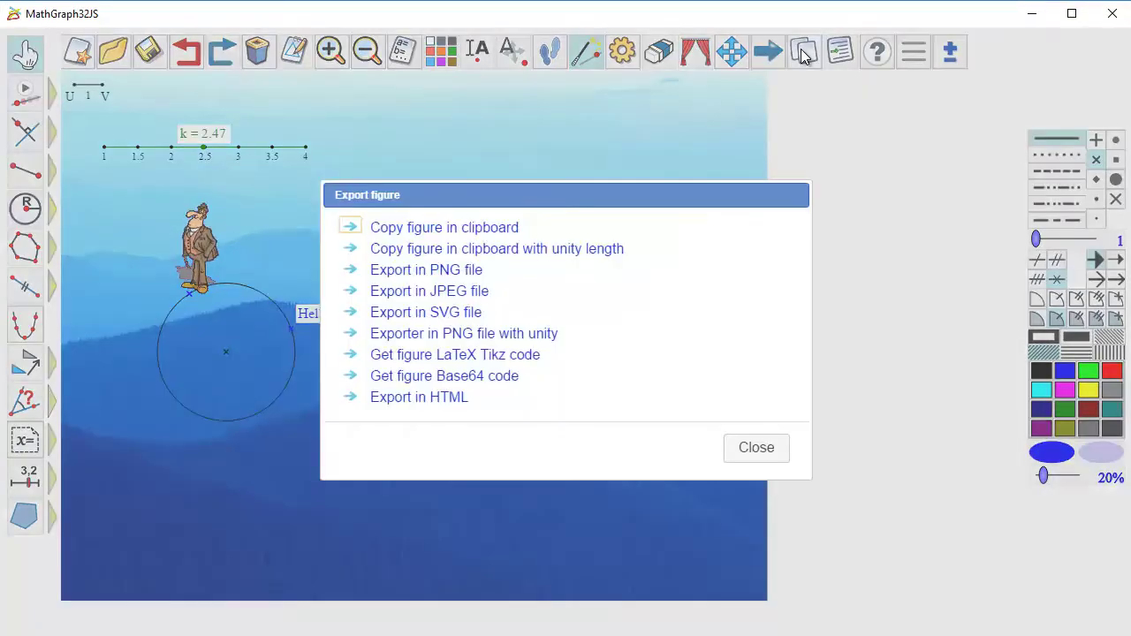
left_click(452, 232)
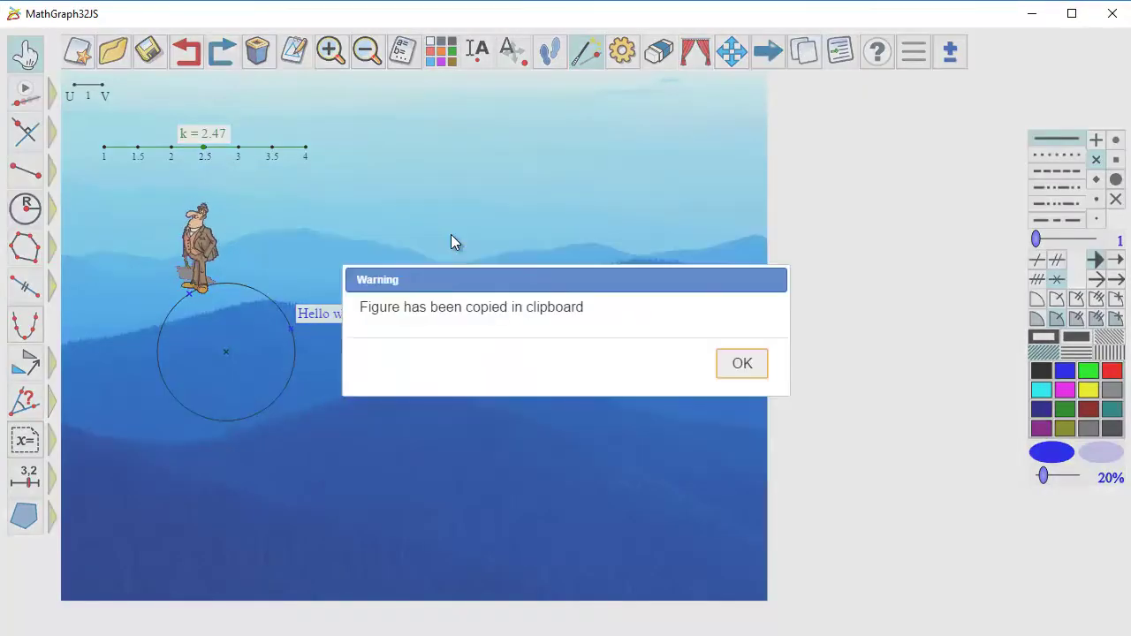
left_click(758, 368)
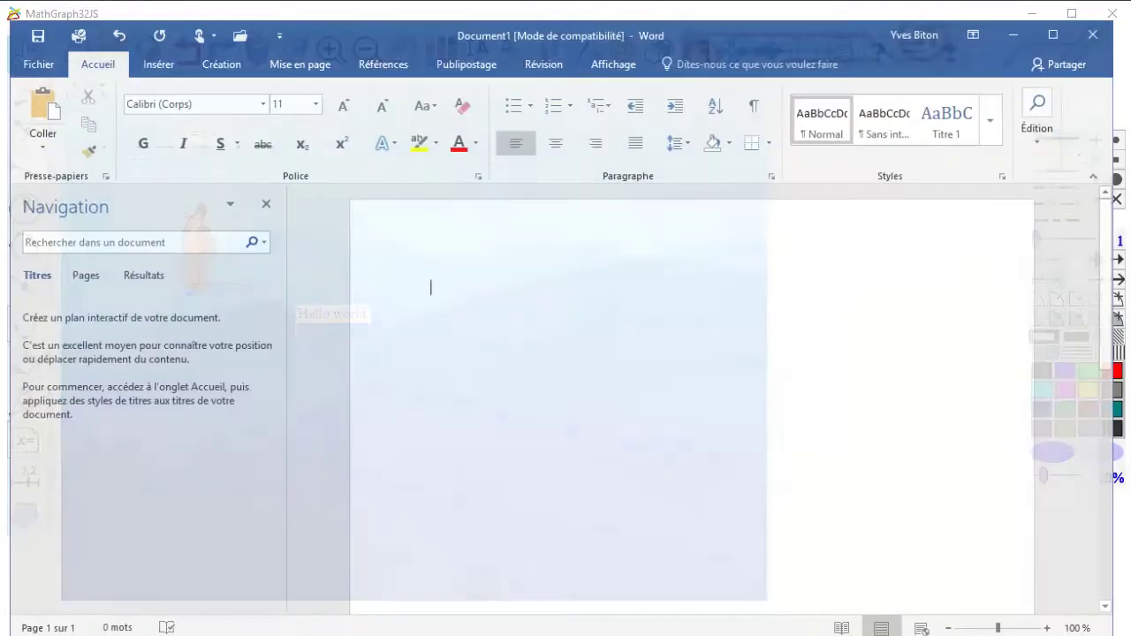
key("ctrl+v")
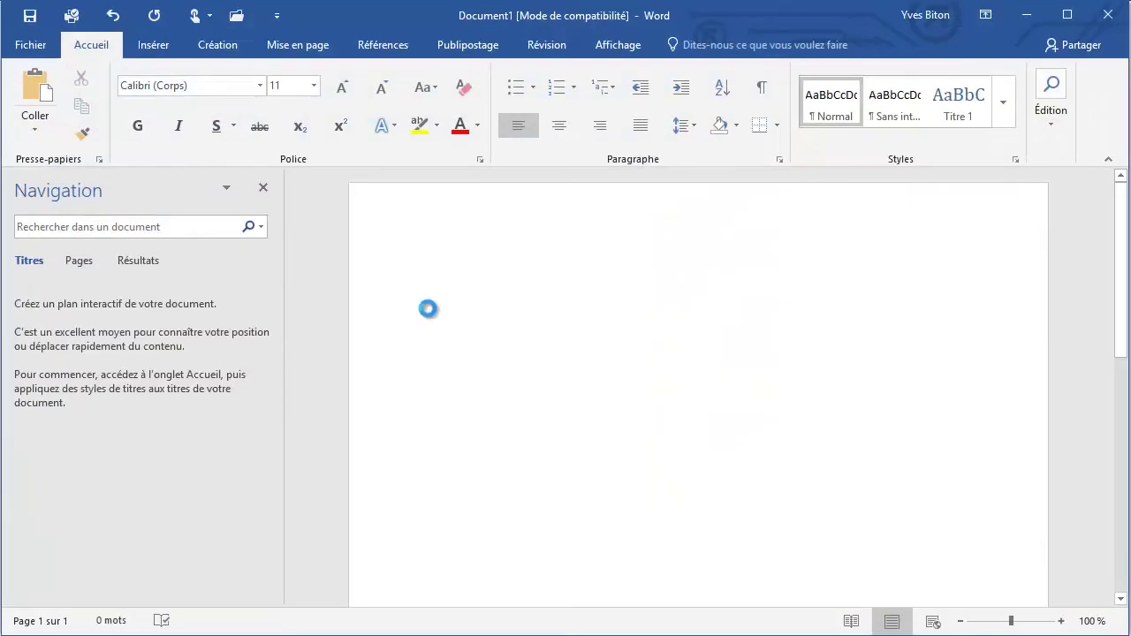